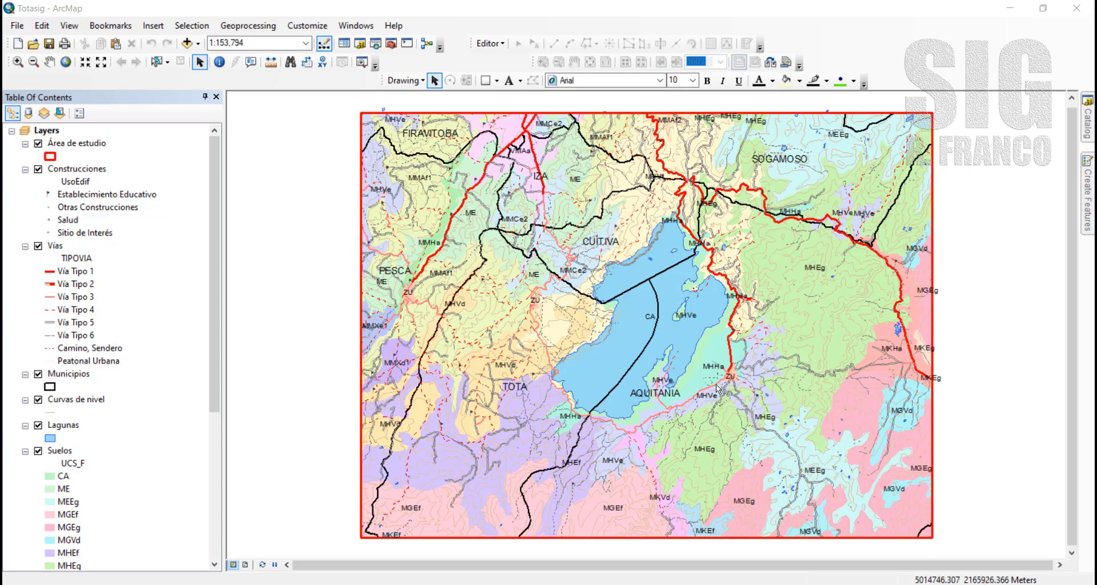
Search the data frame's coordinate systems for "magna" and select the South American geographic system MAGNA
left_click(70, 25)
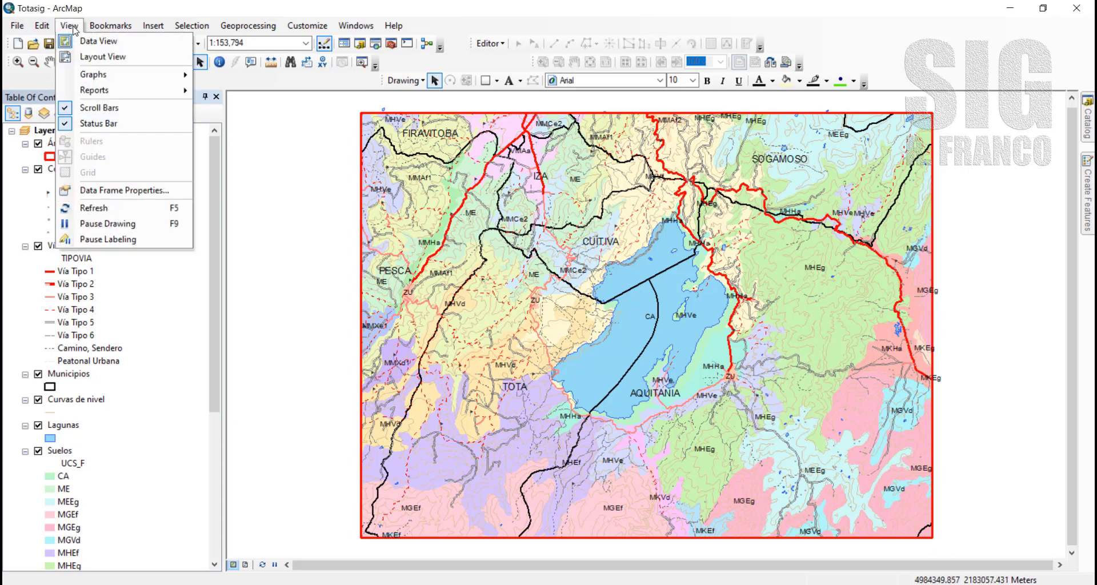
left_click(147, 190)
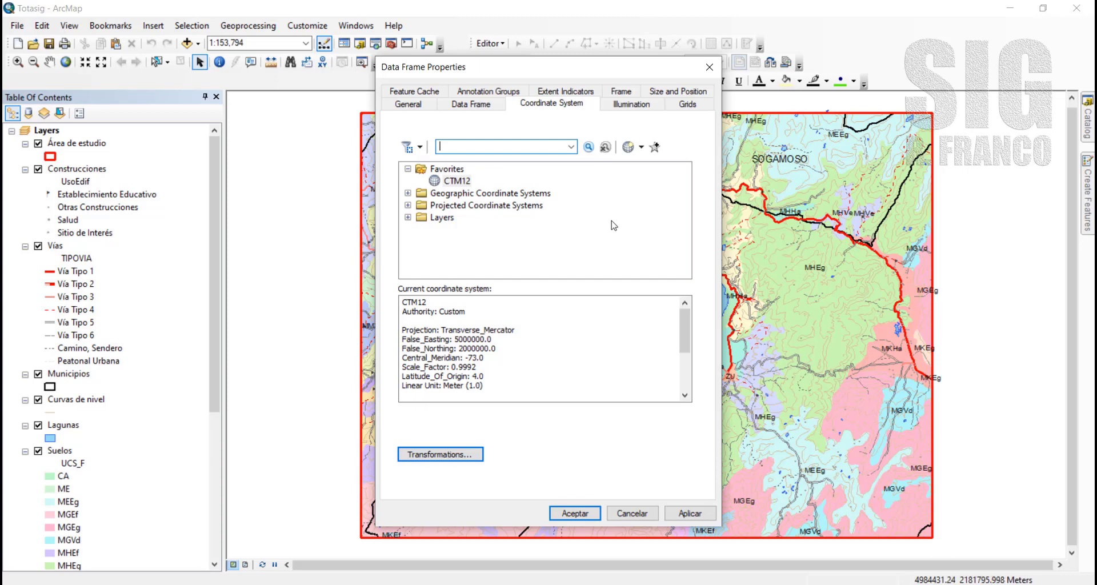
left_click(408, 194)
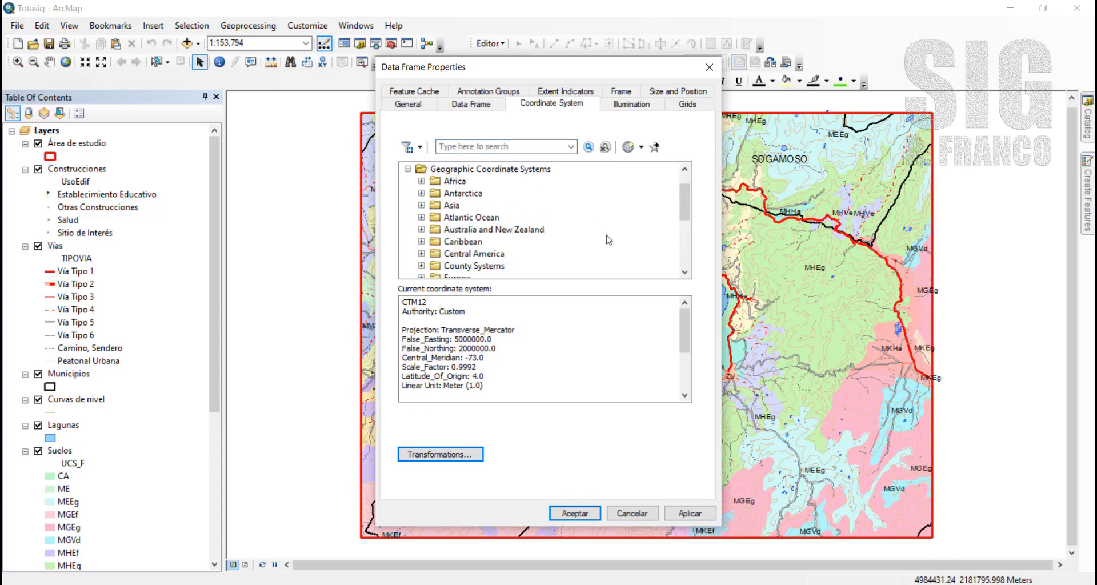
left_click(459, 146)
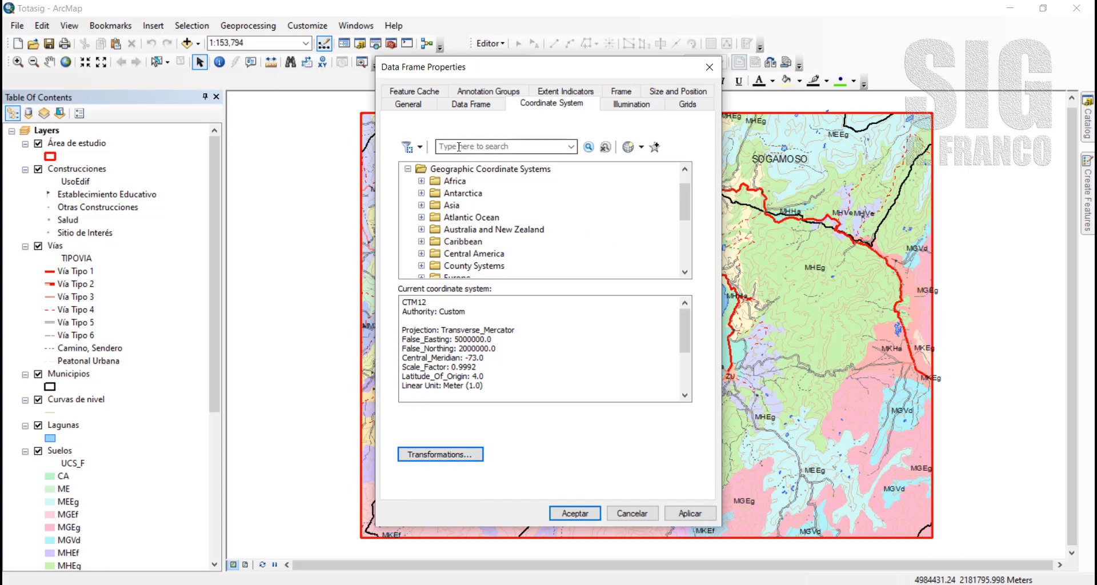
type("magna")
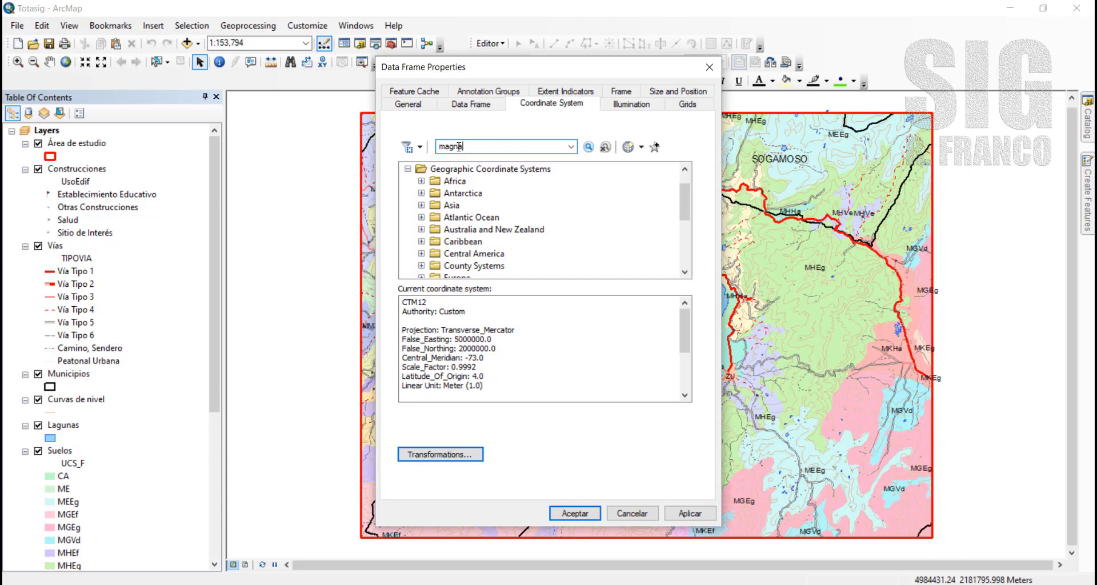
key("Return")
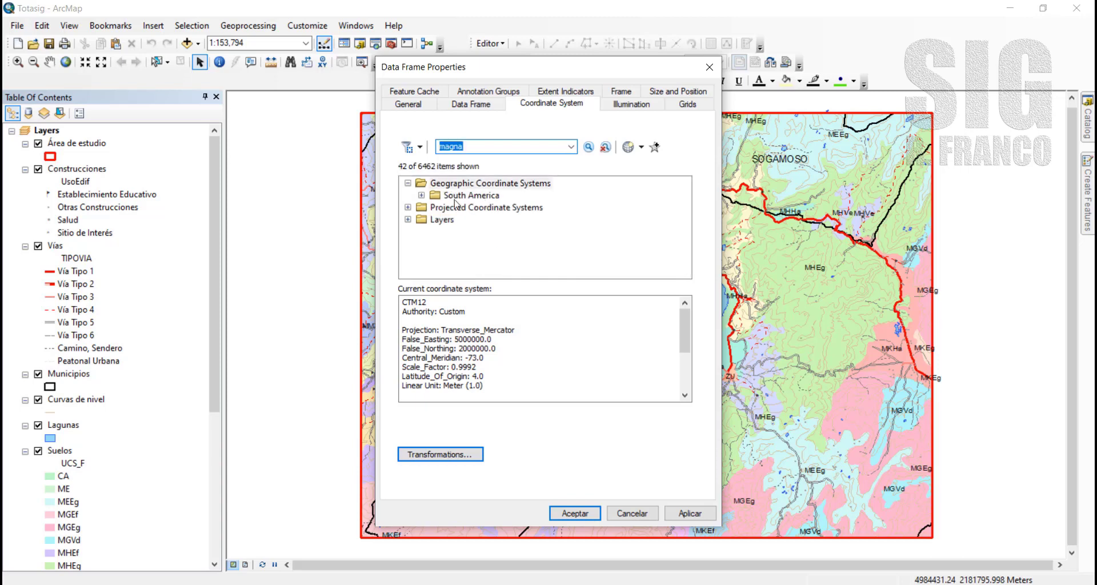
left_click(422, 195)
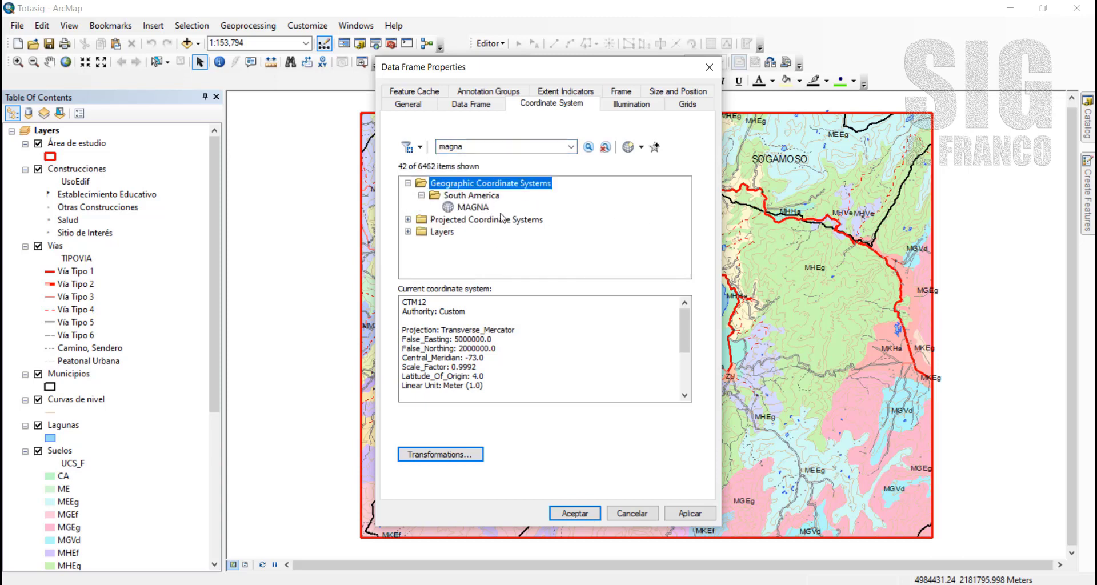
left_click(475, 207)
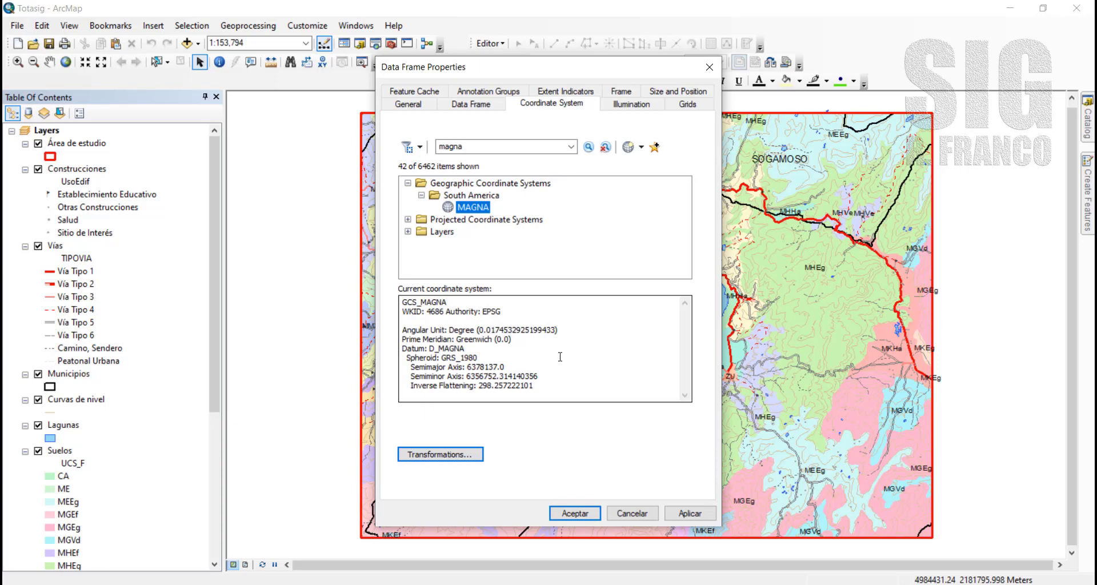
Set the data frame's display units to Degrees Minutes Seconds and apply the properties, accepting the differing coordinate system
left_click(408, 103)
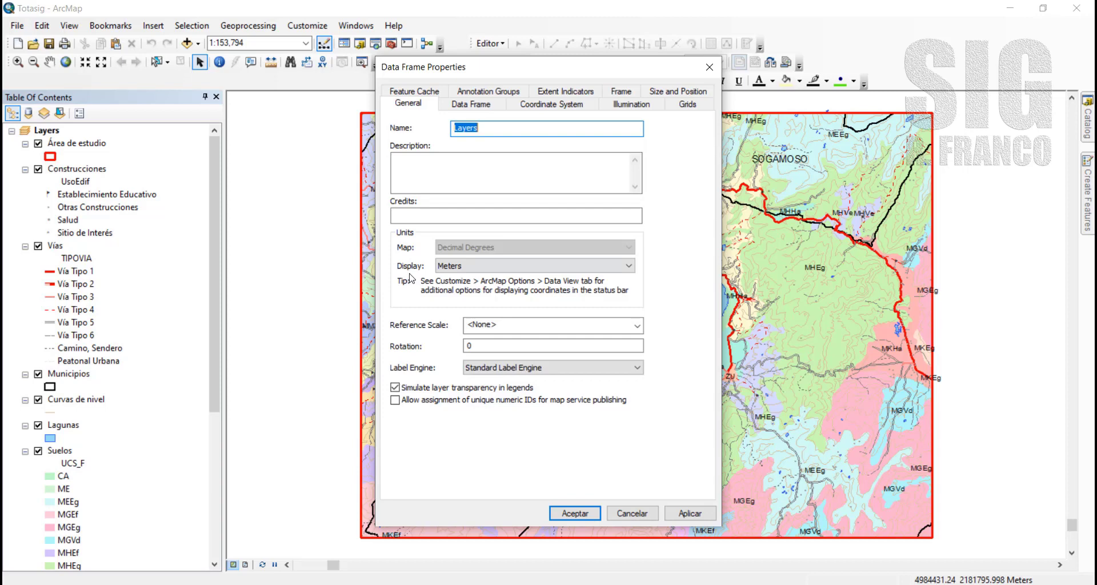
left_click(628, 266)
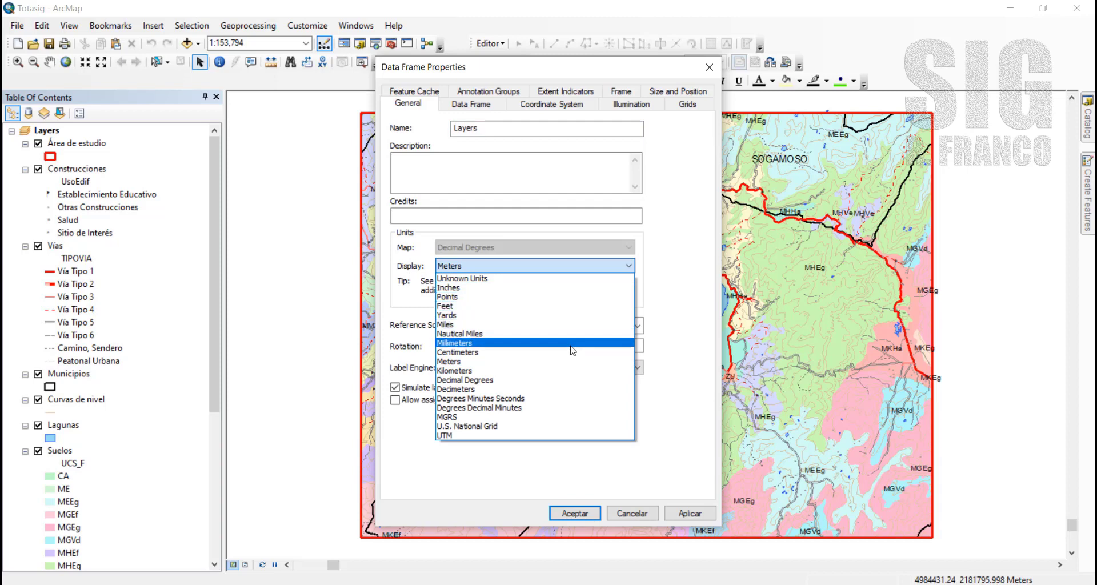
left_click(509, 403)
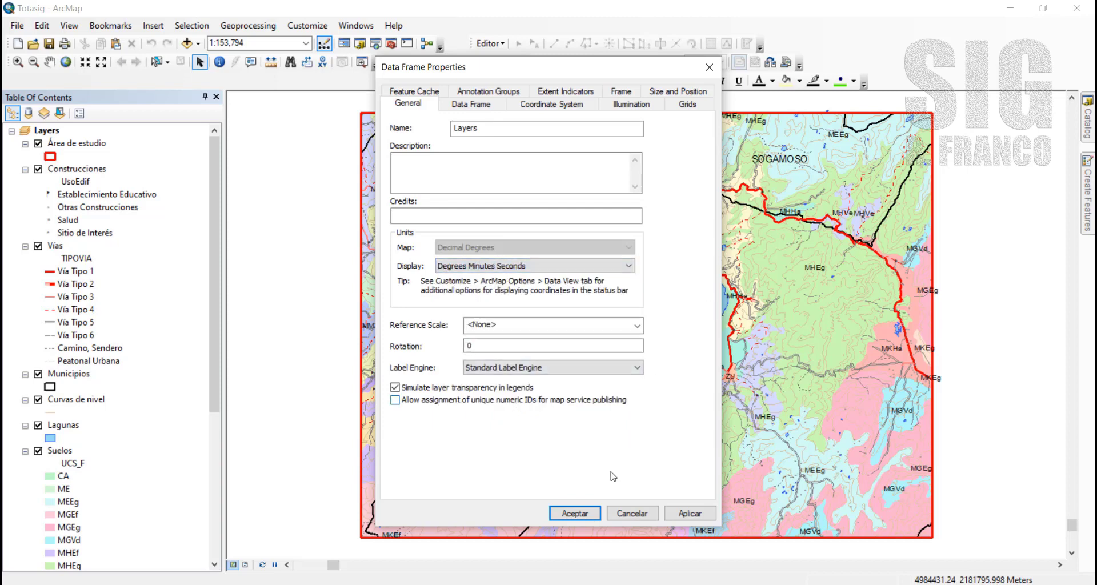
left_click(589, 513)
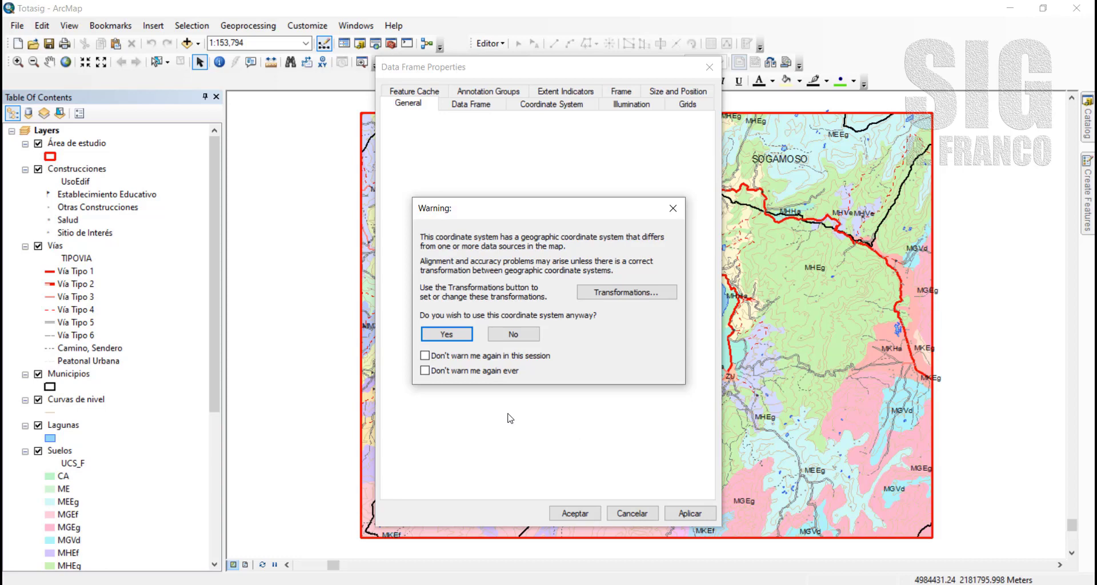
left_click(452, 336)
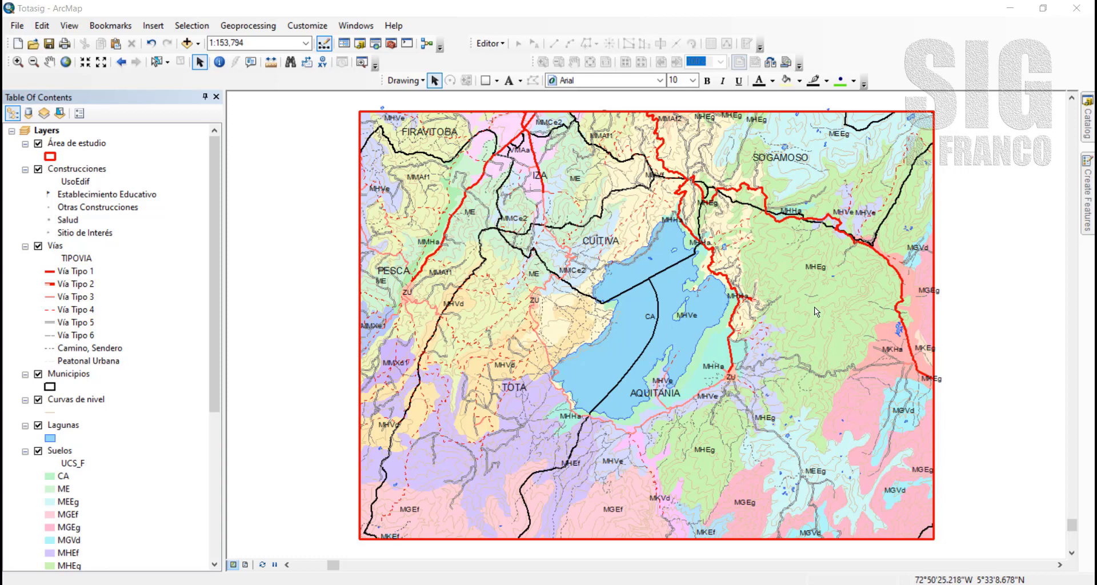
Reopen the data frame properties and set the coordinate system to CTM12 from the favorites
left_click(70, 27)
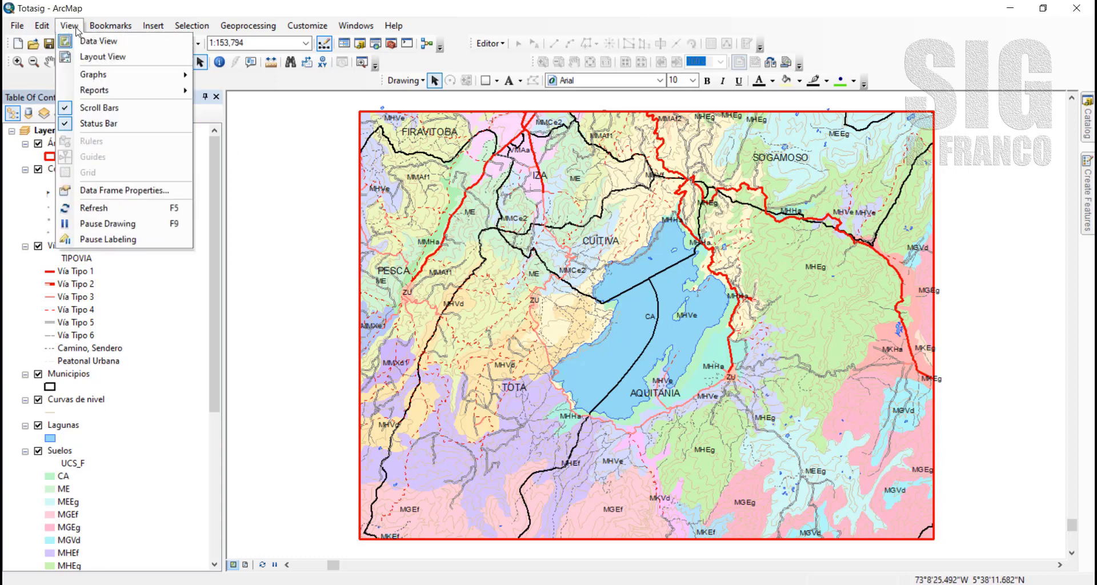
left_click(132, 190)
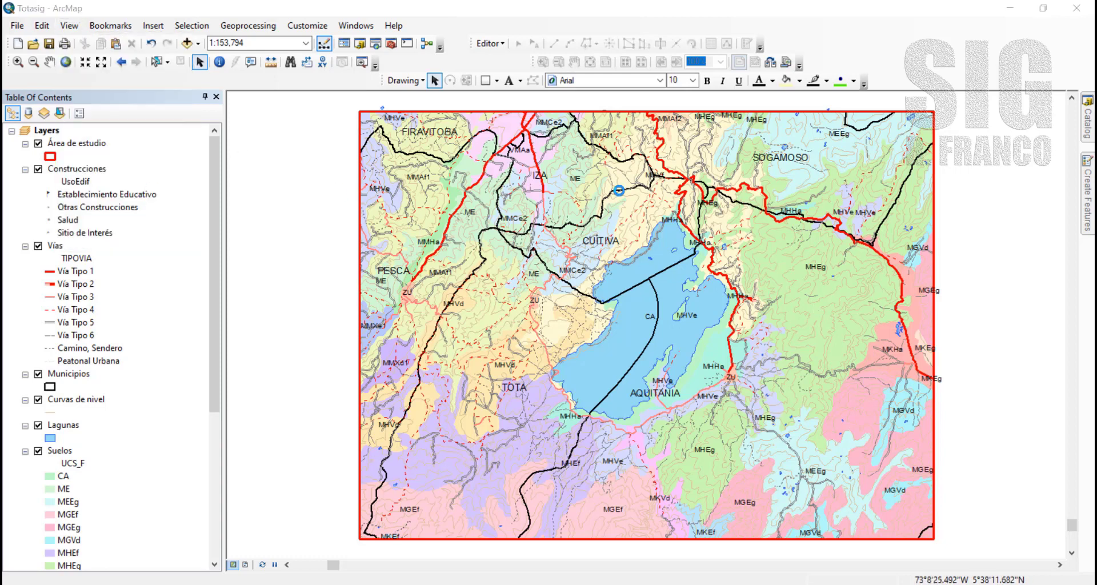
left_click(542, 102)
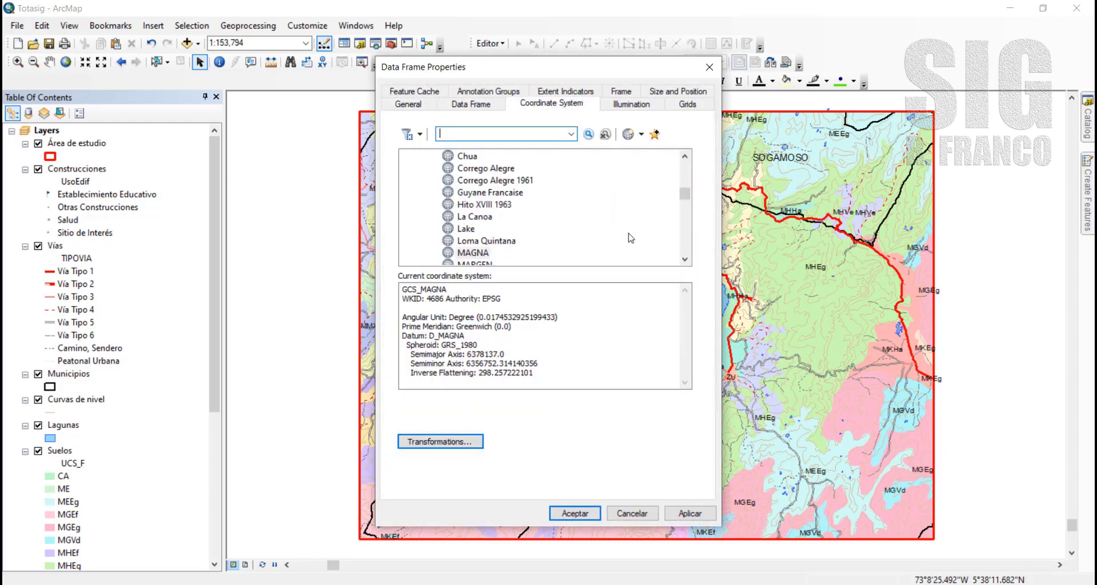
left_click_drag(684, 195, 698, 169)
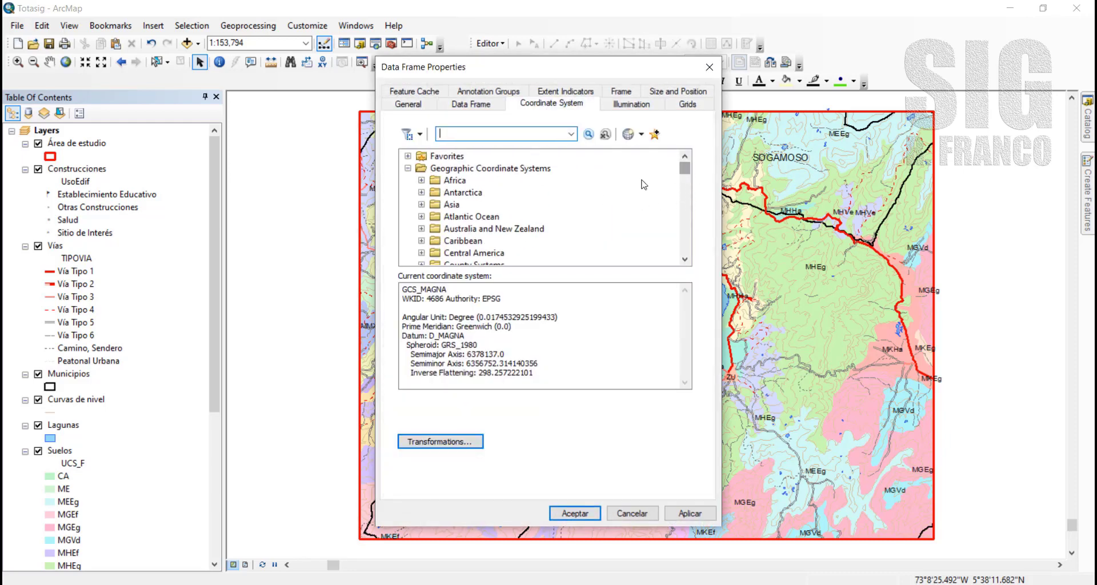
left_click(407, 168)
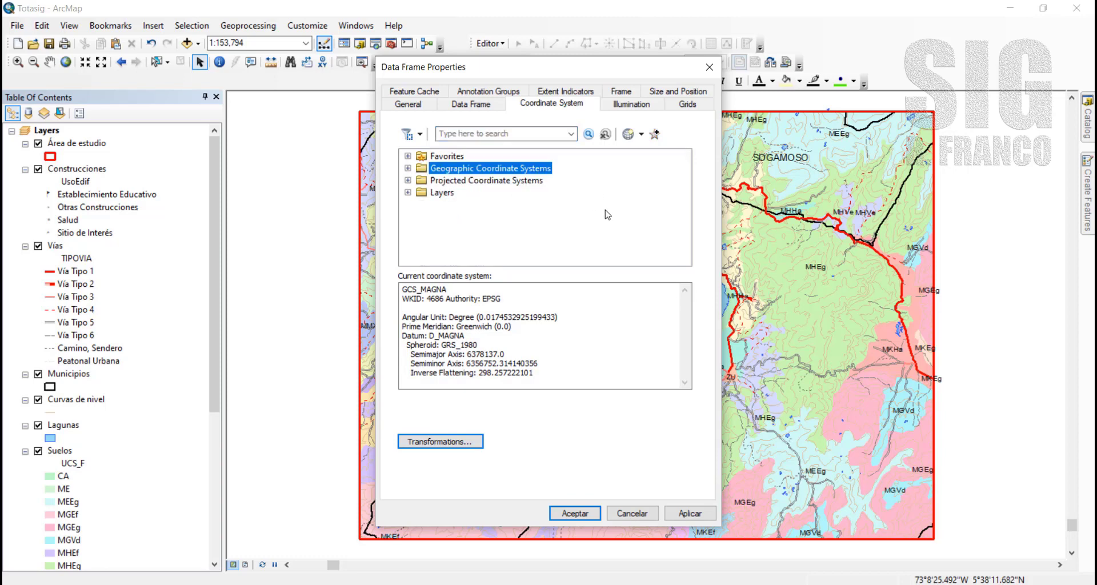
left_click(517, 181)
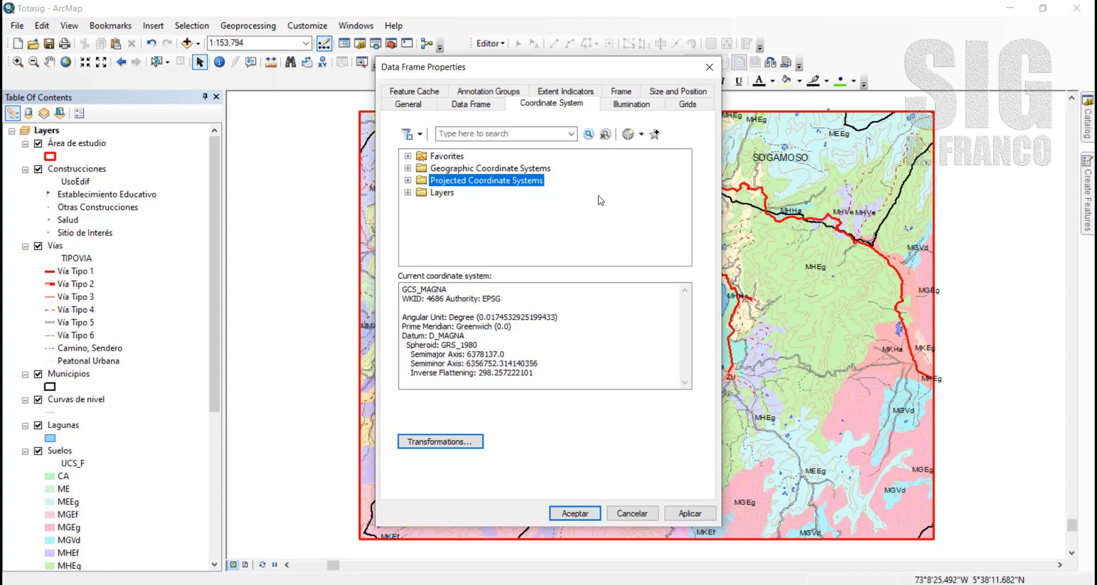
left_click(408, 156)
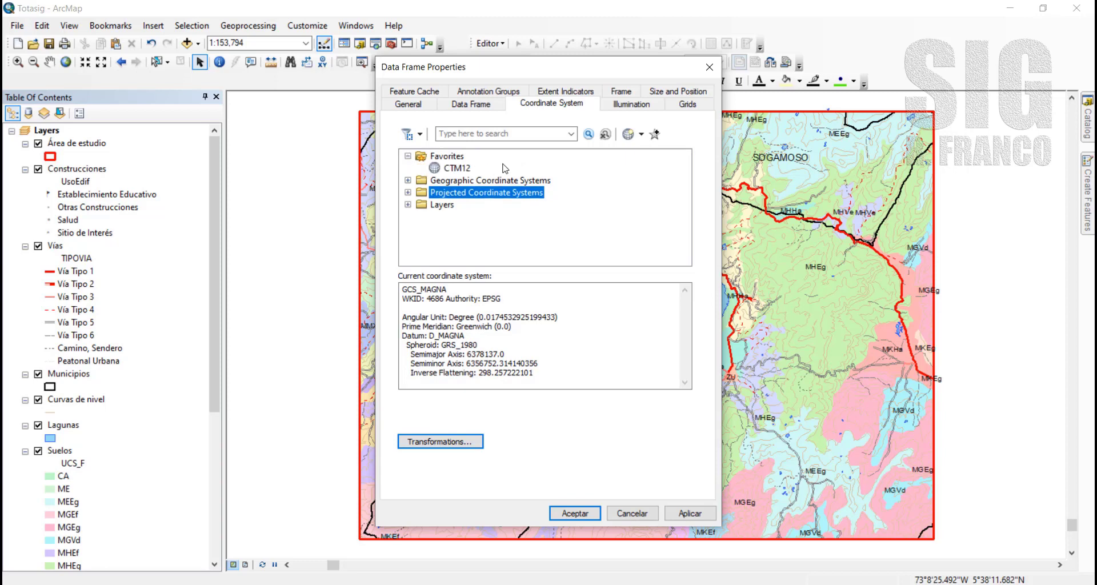
left_click(463, 168)
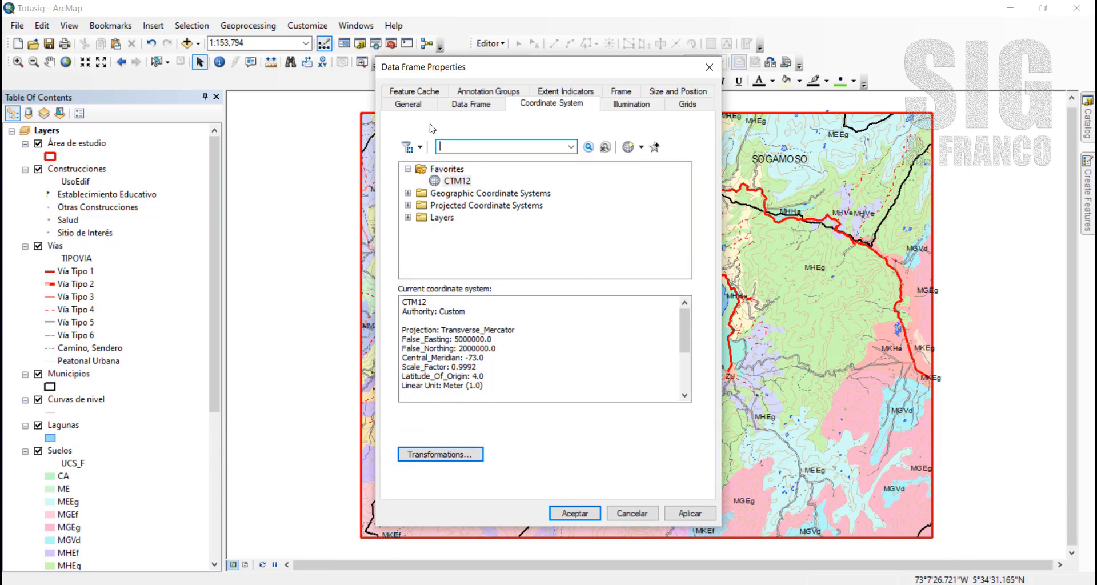
Set the data frame's display units to Meters, apply the properties with the coordinate system accepted, and save the map document
left_click(413, 108)
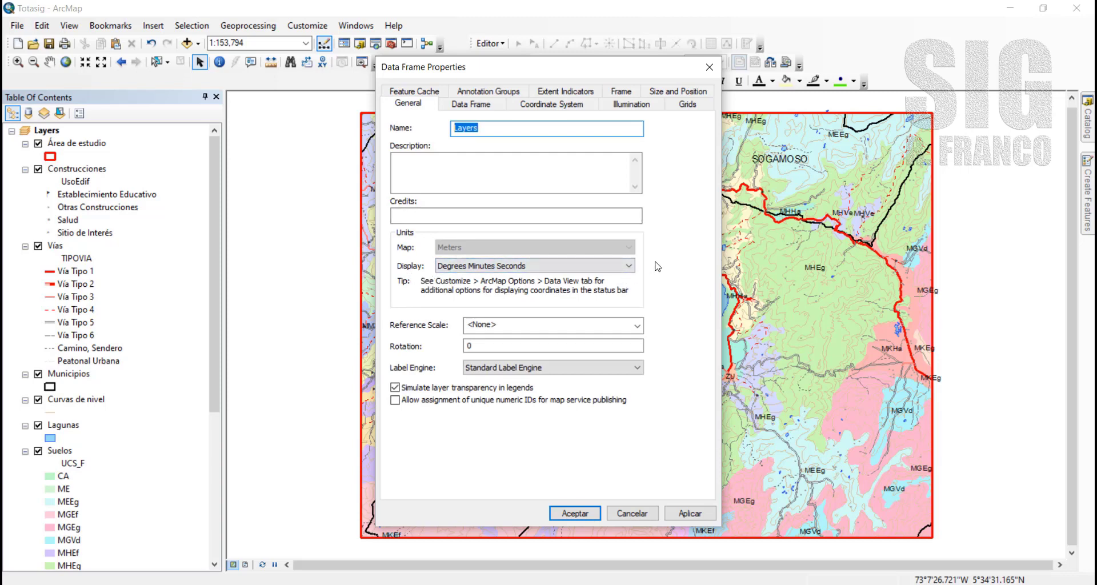
left_click(627, 267)
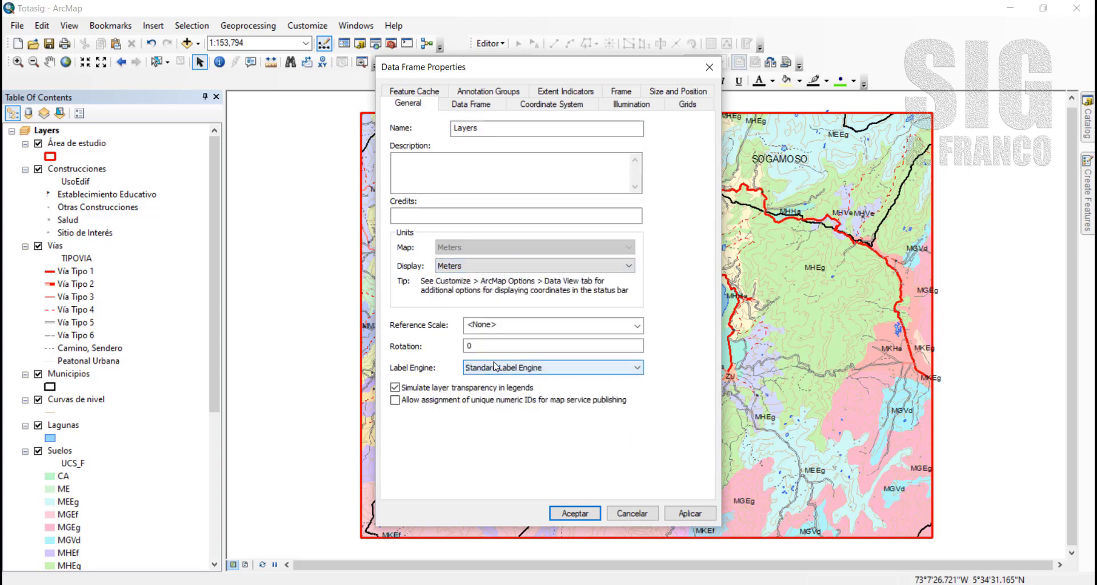
left_click(496, 362)
left_click(573, 512)
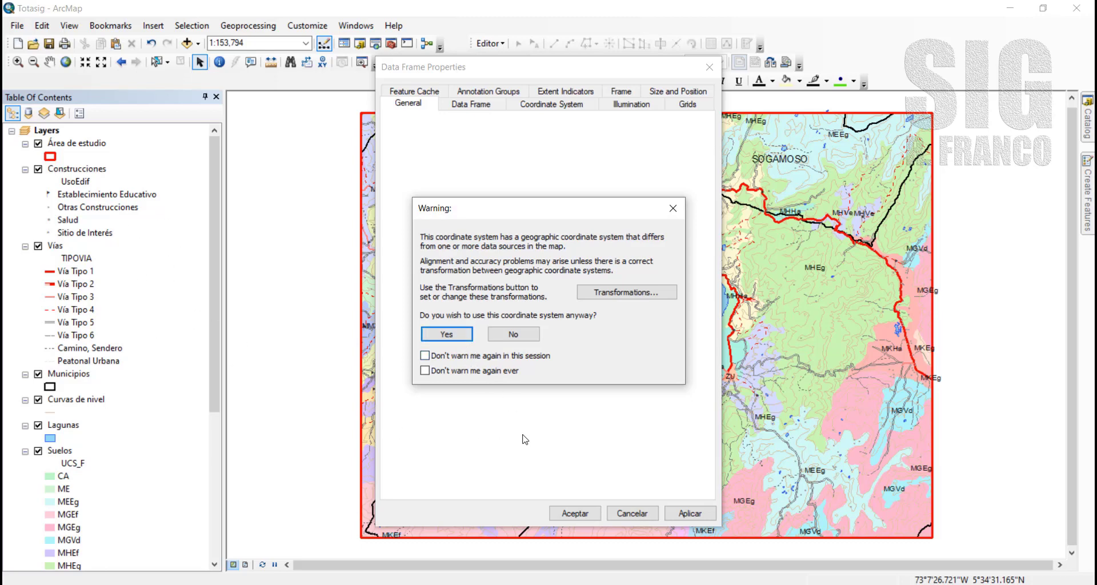
left_click(448, 335)
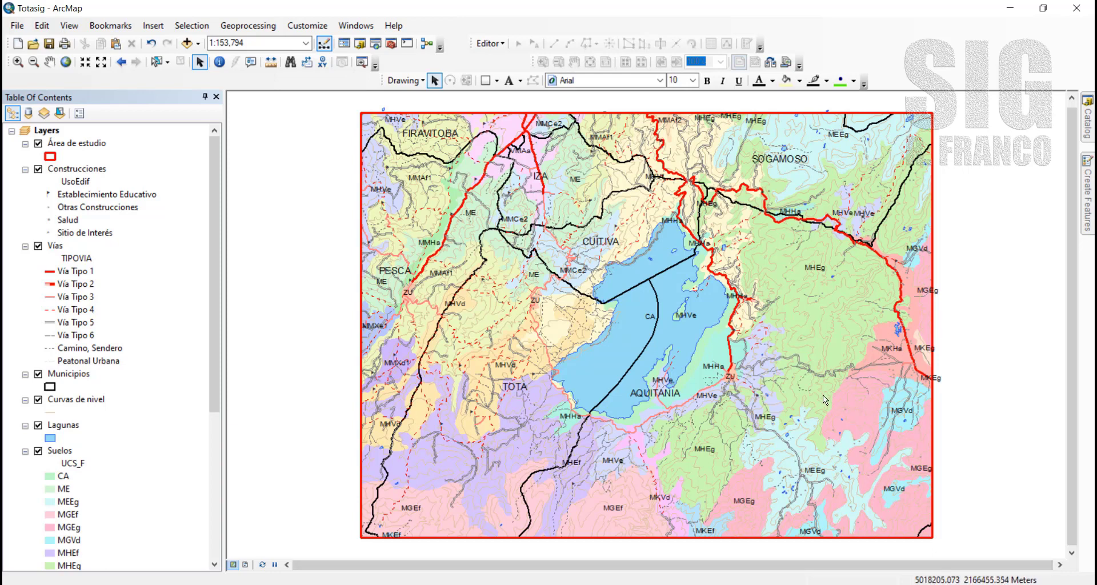
left_click(50, 44)
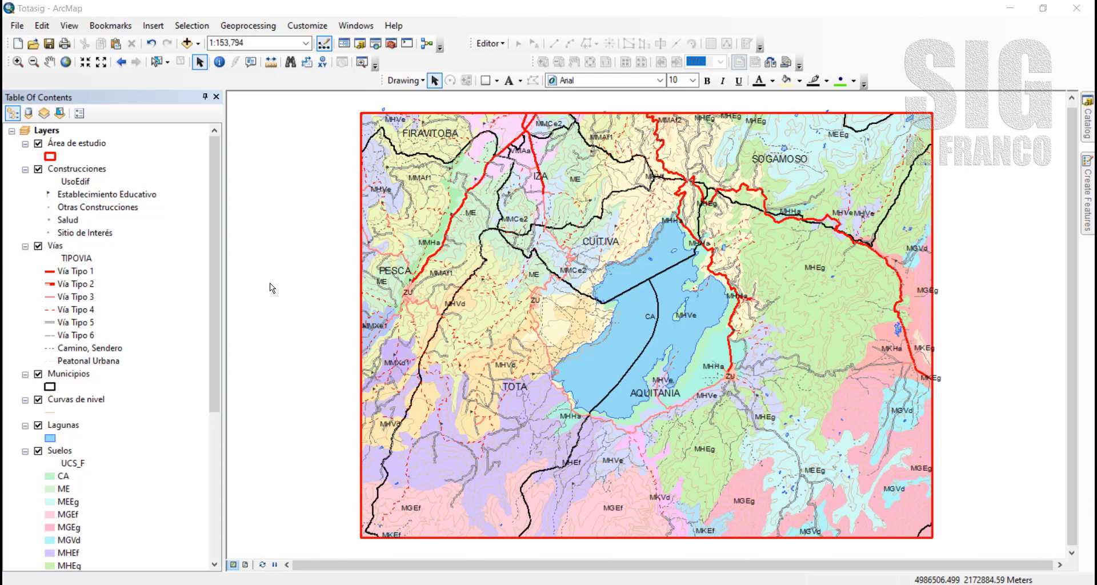
Examine the data source and projected coordinate system of the Área de estudio layer, closing its properties when done
left_click(94, 147)
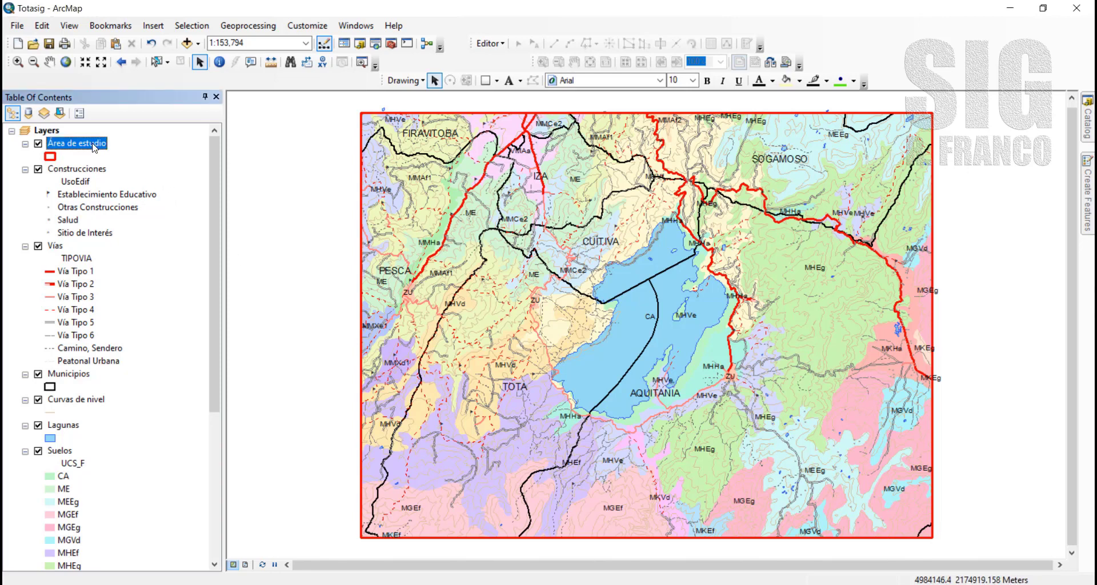
right_click(95, 146)
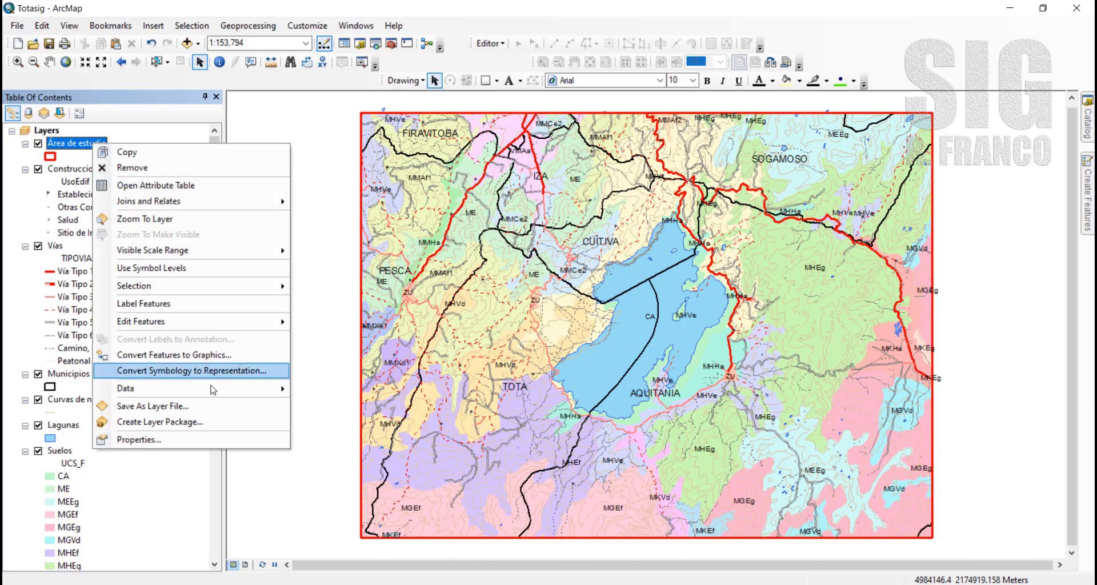
left_click(138, 440)
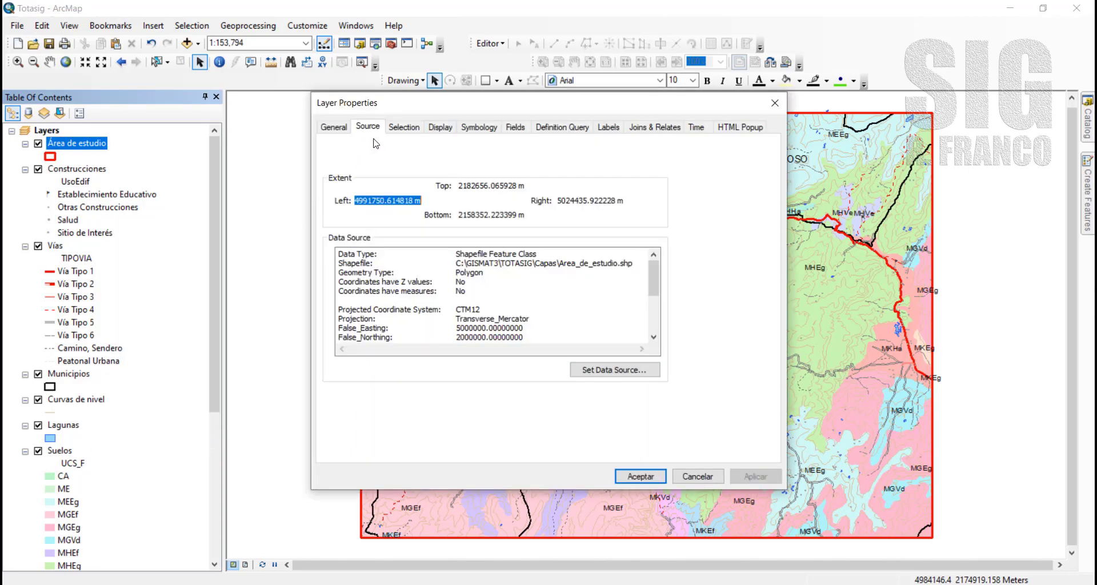
left_click(473, 268)
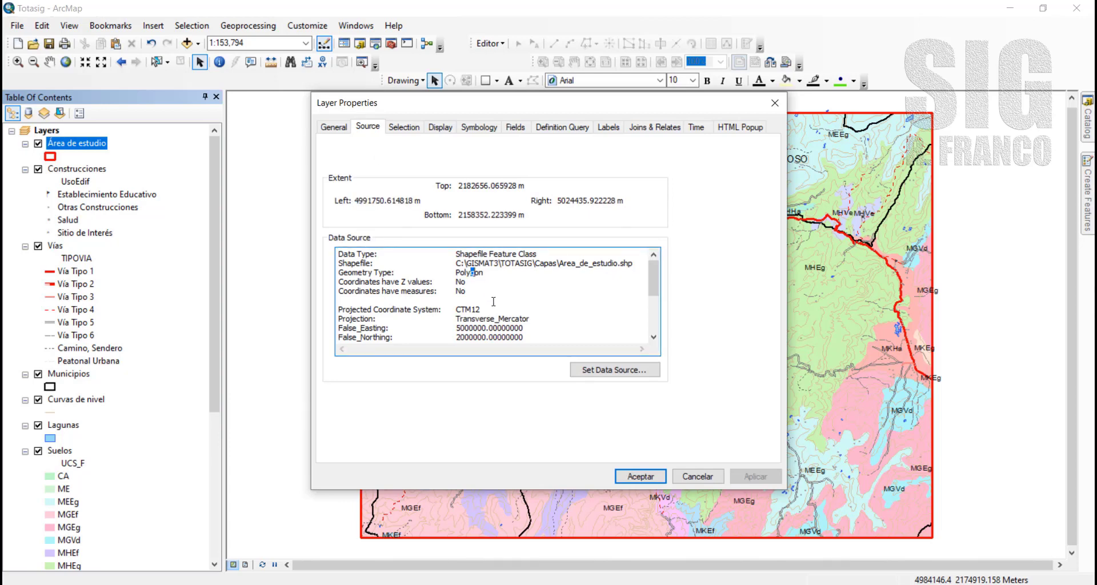
left_click(495, 311)
mouse_move(495, 310)
left_mouse_down()
mouse_move(454, 311)
mouse_move(508, 305)
left_mouse_up()
left_click(537, 299)
left_click(635, 476)
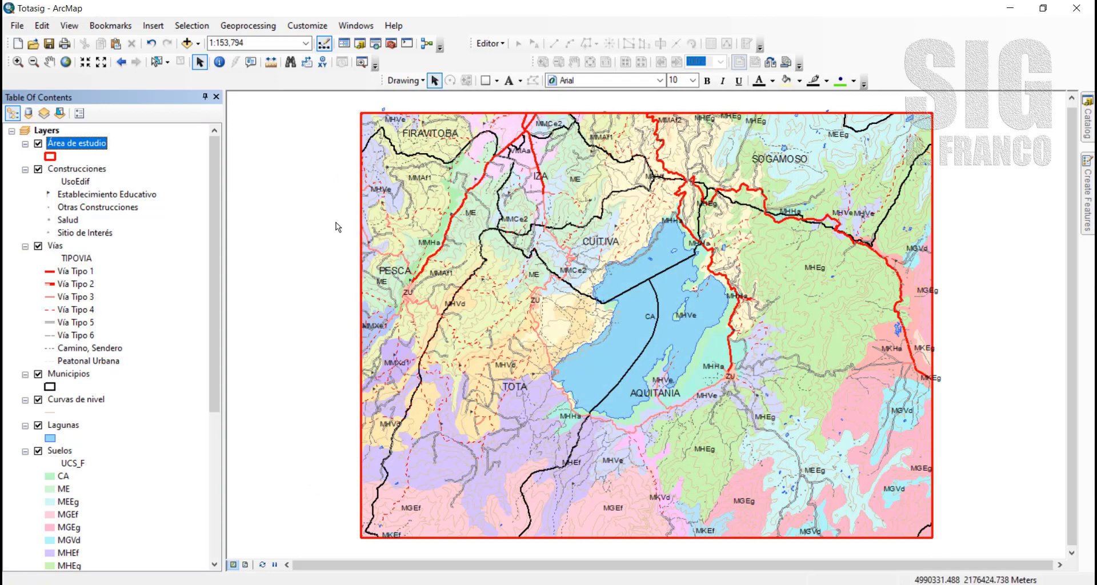
Check the coordinate system in the Construcciones layer's source properties and close them
right_click(102, 169)
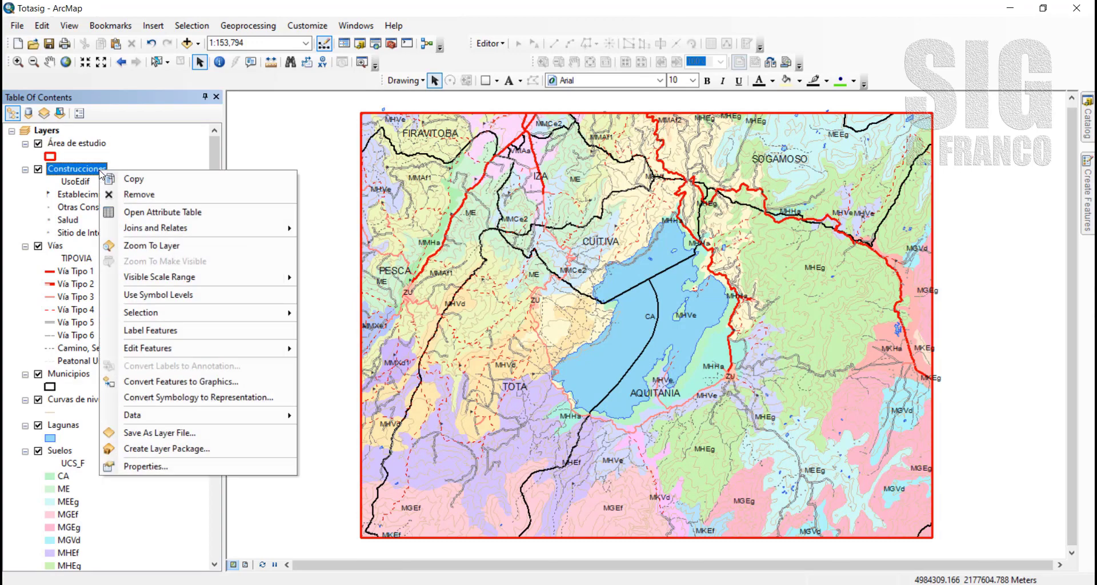
left_click(194, 470)
left_click(551, 307)
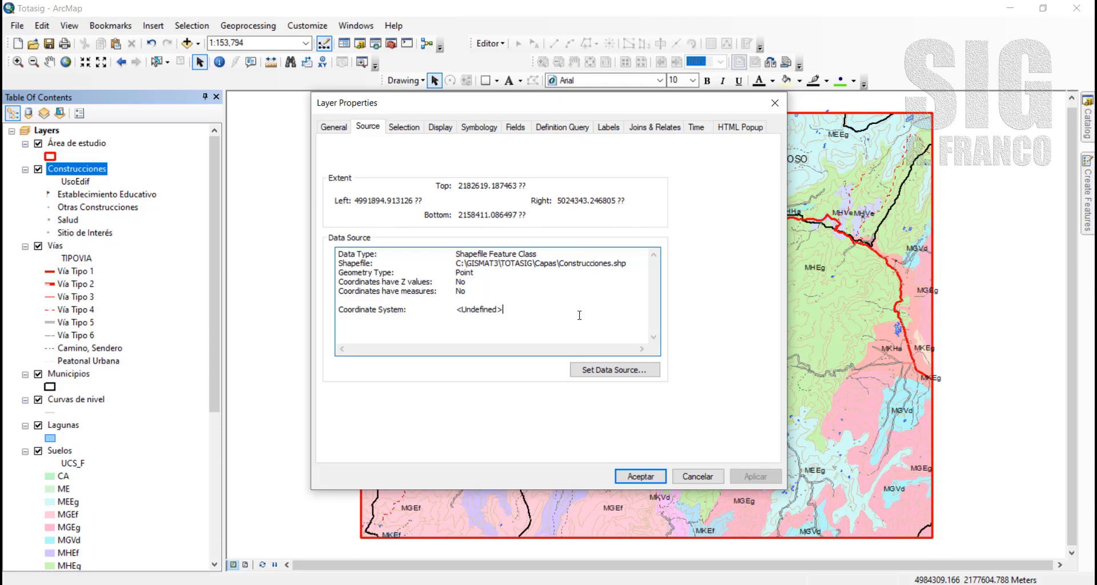
left_click(636, 476)
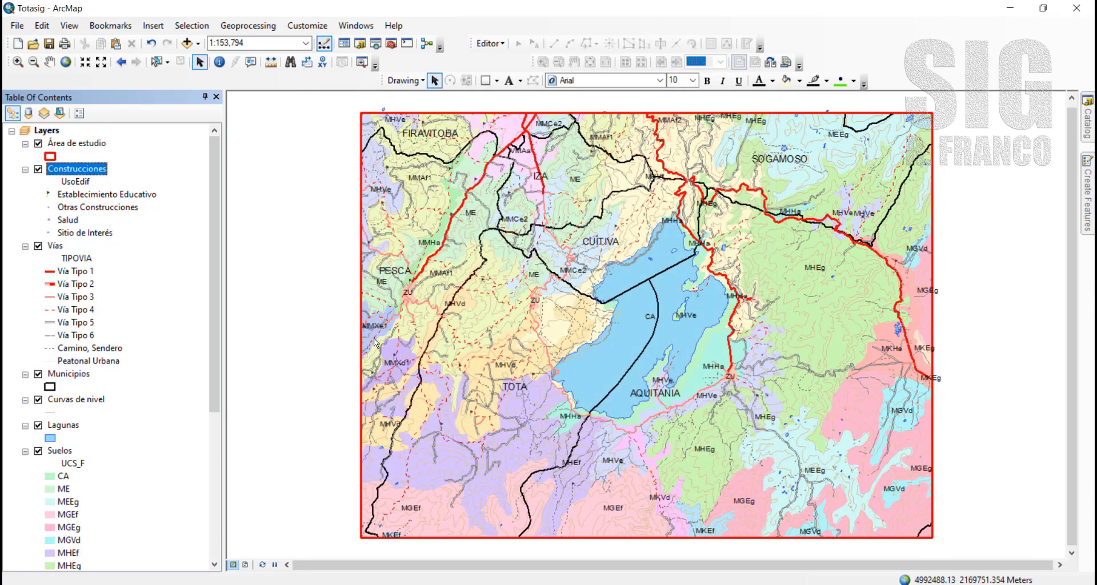
Check the geographic coordinate system in the Vías layer's source properties and close them
right_click(58, 249)
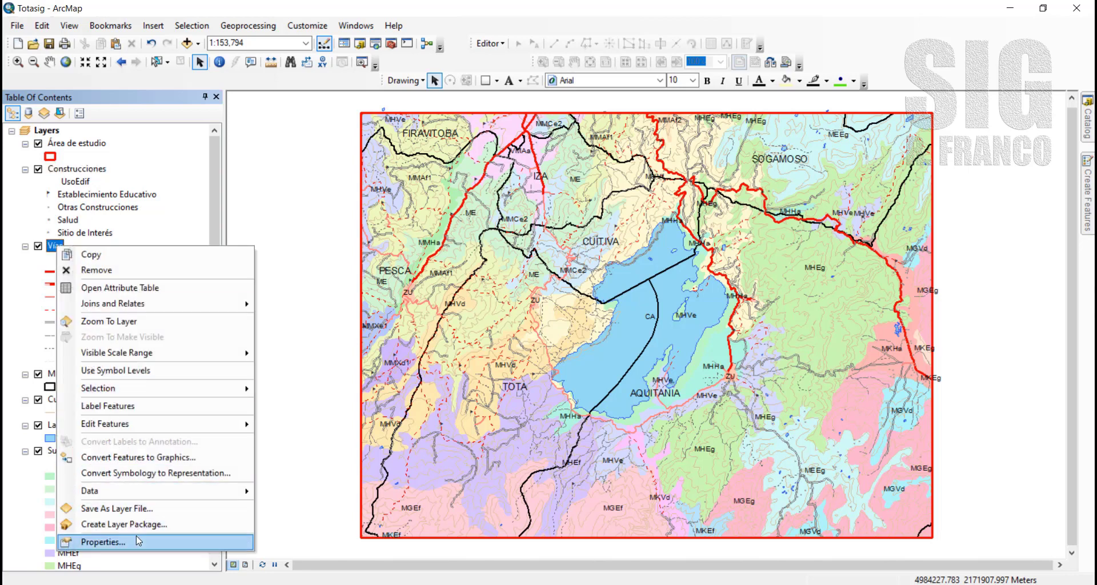
left_click(85, 542)
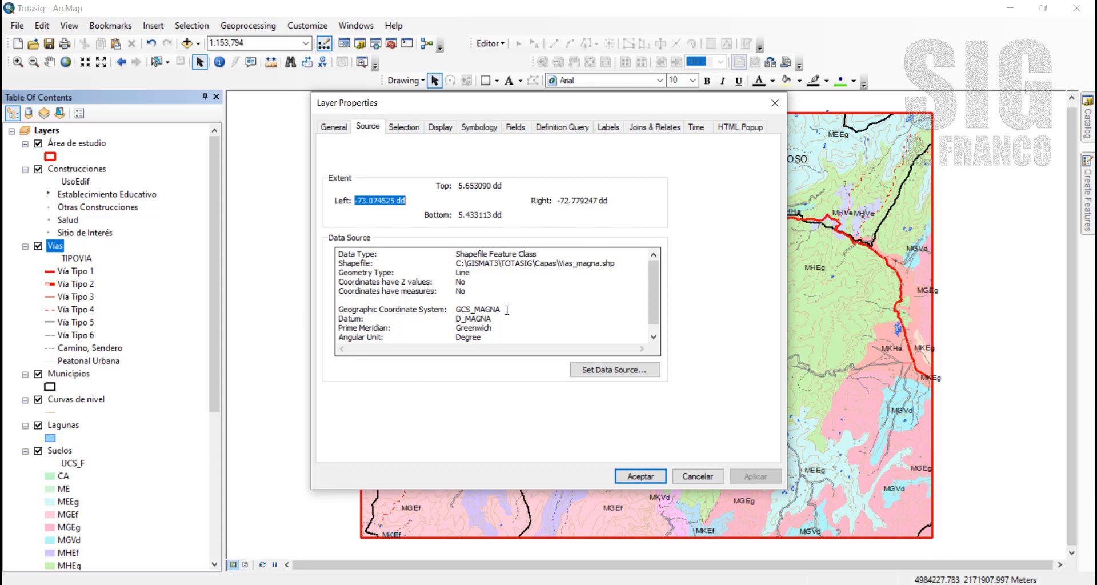
mouse_move(506, 309)
left_mouse_down()
mouse_move(496, 309)
mouse_move(513, 313)
left_mouse_up()
left_click(530, 312)
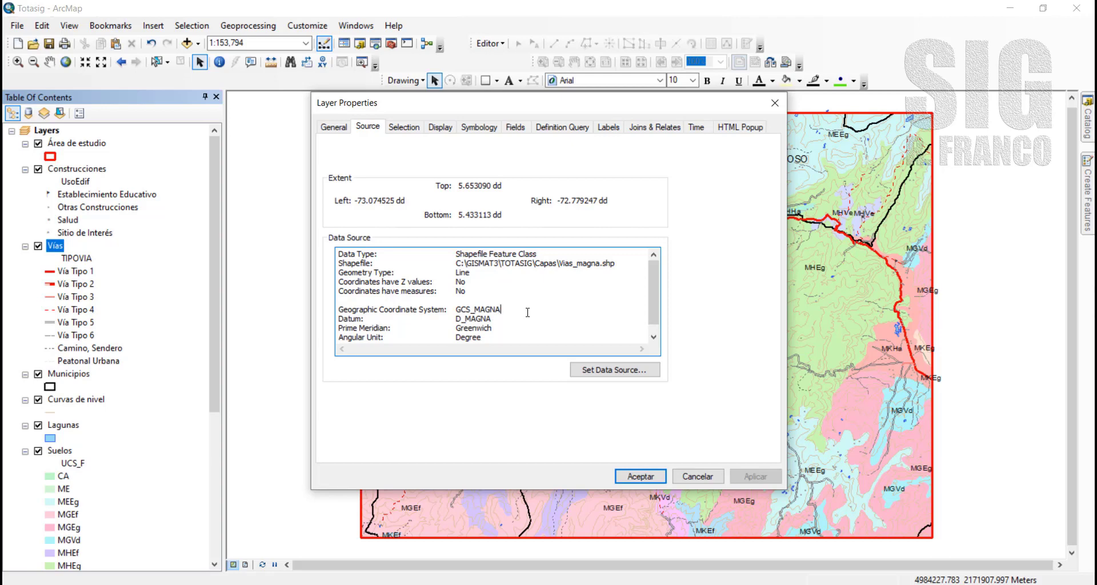
left_click(641, 476)
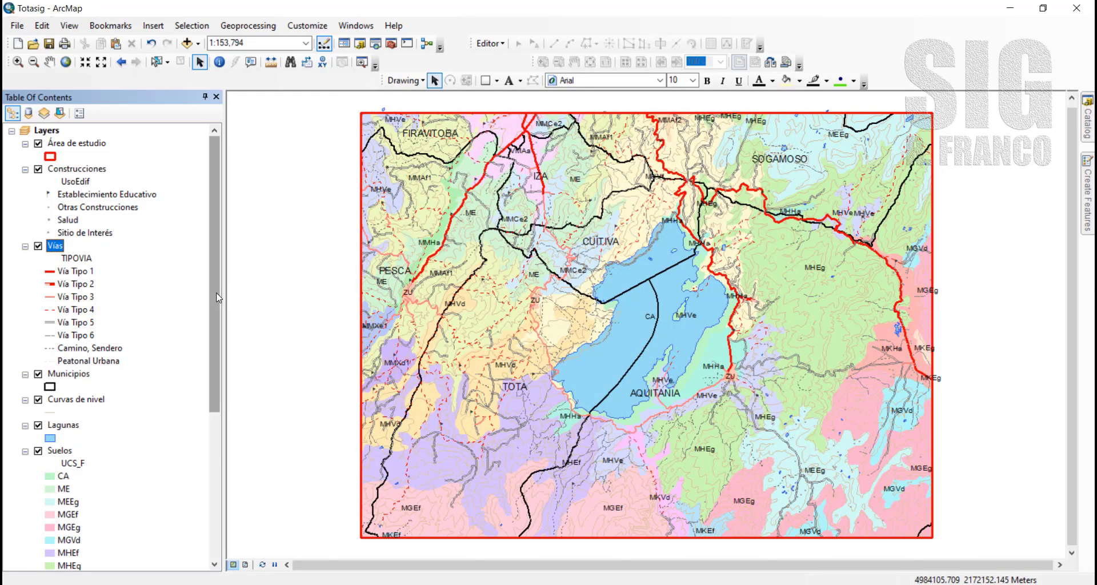
Check the projected coordinate system in the Municipios layer's source properties and close them
left_click_drag(217, 297, 222, 371)
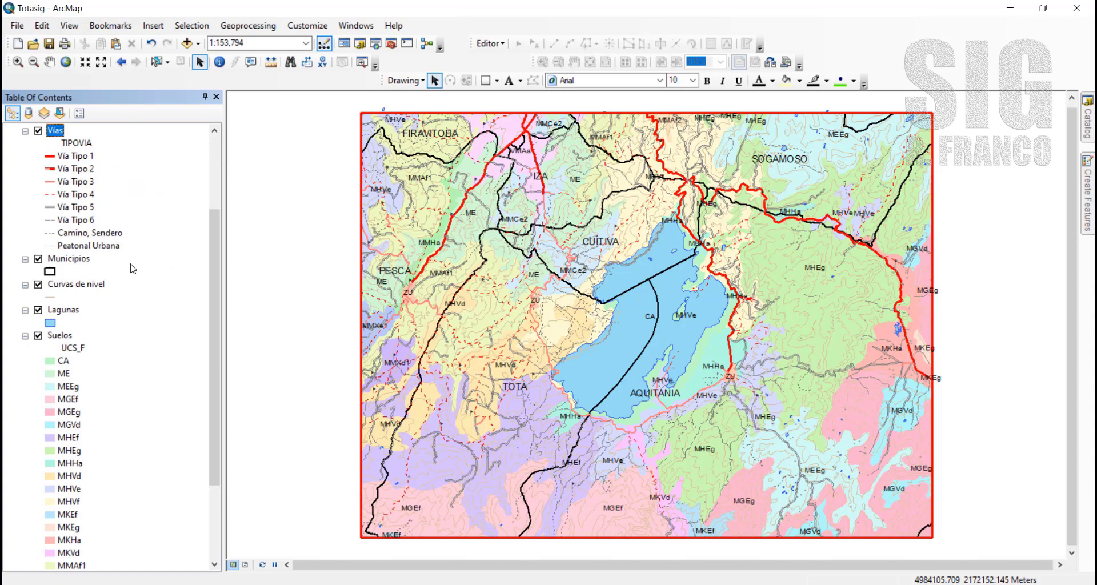
left_click(74, 259)
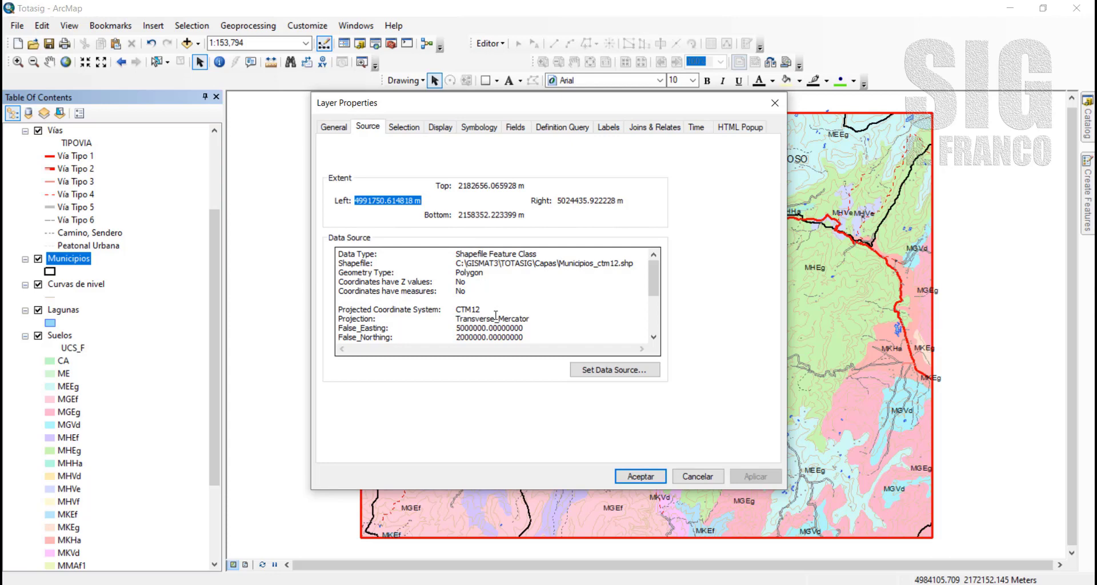
double_click(472, 309)
left_click(490, 304)
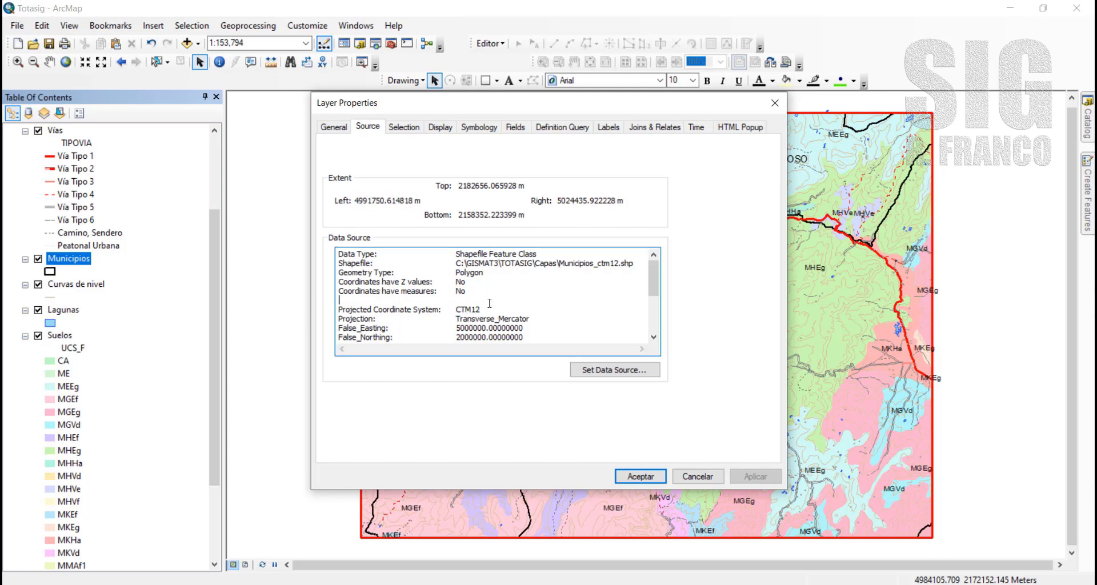
left_click(640, 477)
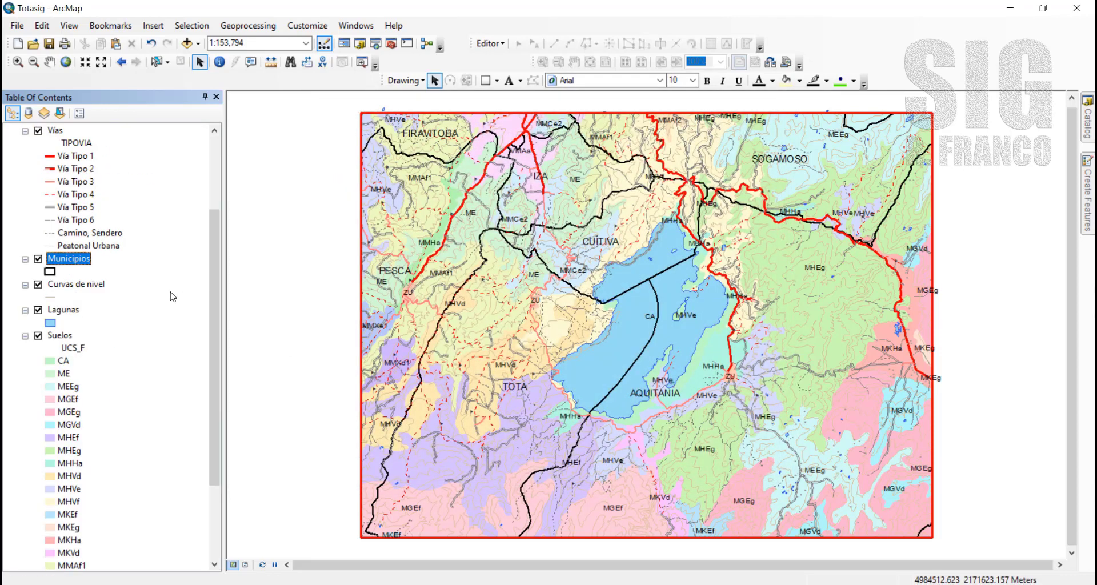
Check the geographic coordinate system in the Curvas de nivel layer's source properties and close them
right_click(100, 291)
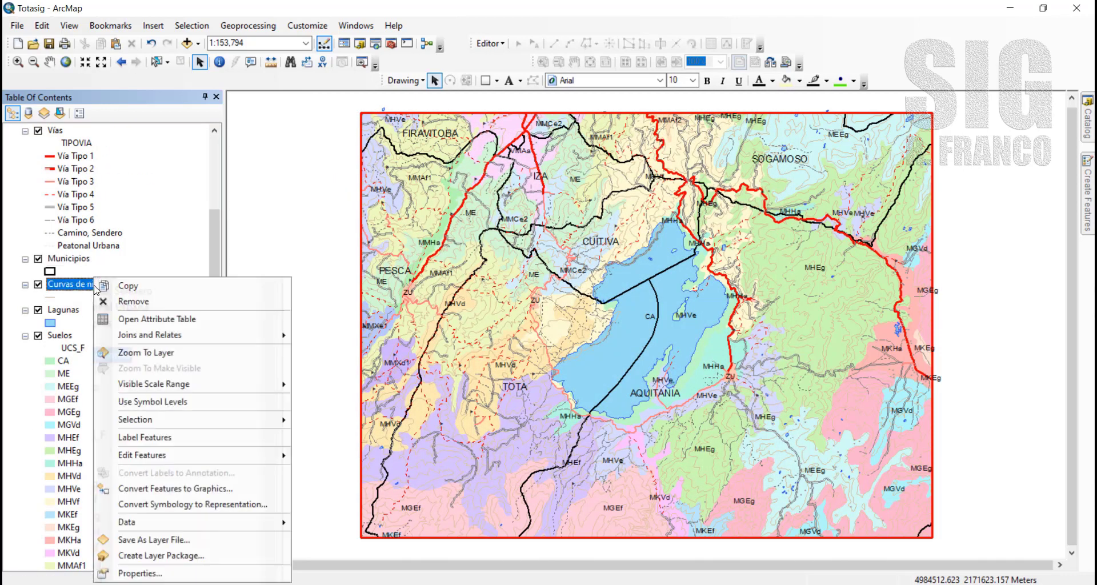
left_click(132, 569)
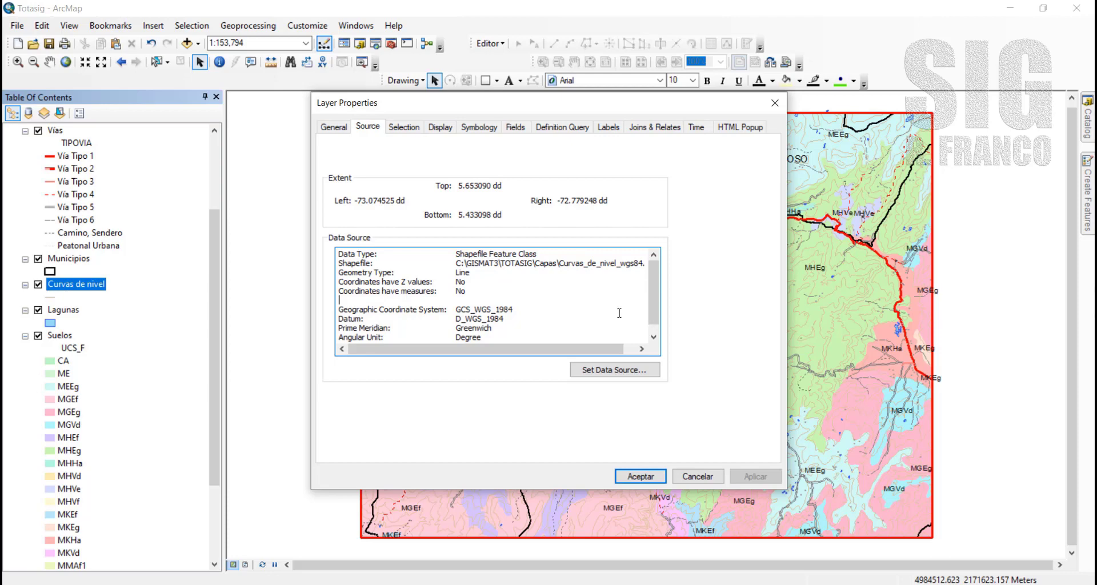
left_click(640, 476)
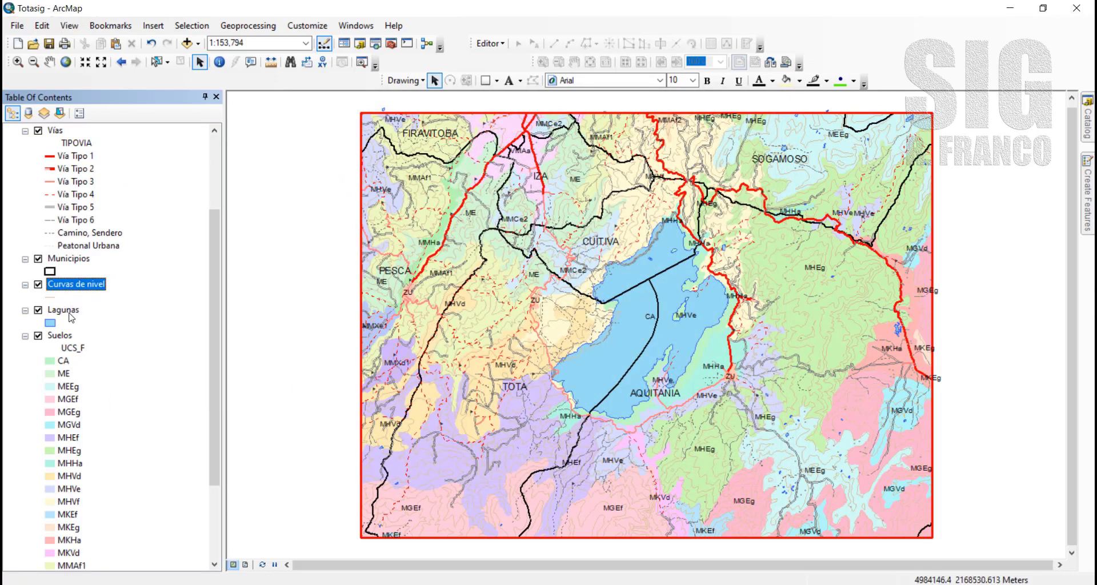
Toggle the Lagunas layer's visibility off and on, and check the projected coordinate system in its source properties
left_click(44, 317)
left_click(39, 311)
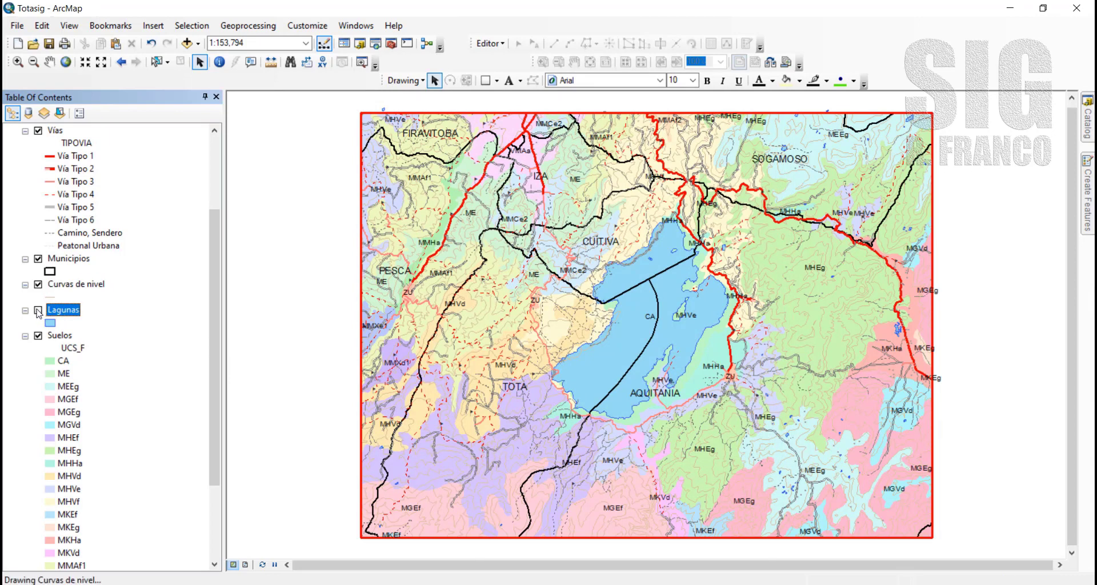
left_click(39, 310)
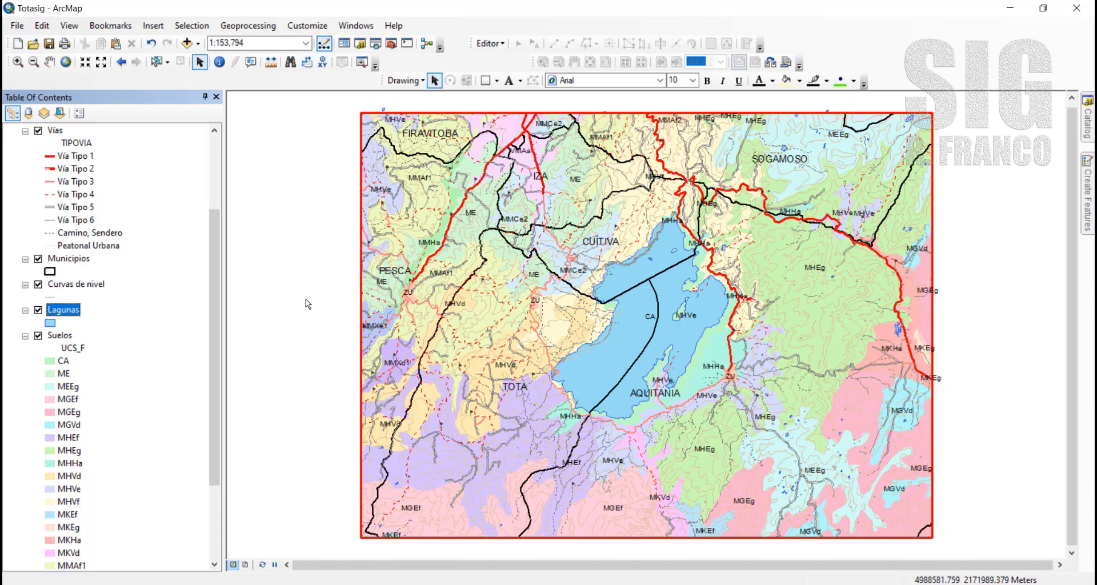
right_click(79, 315)
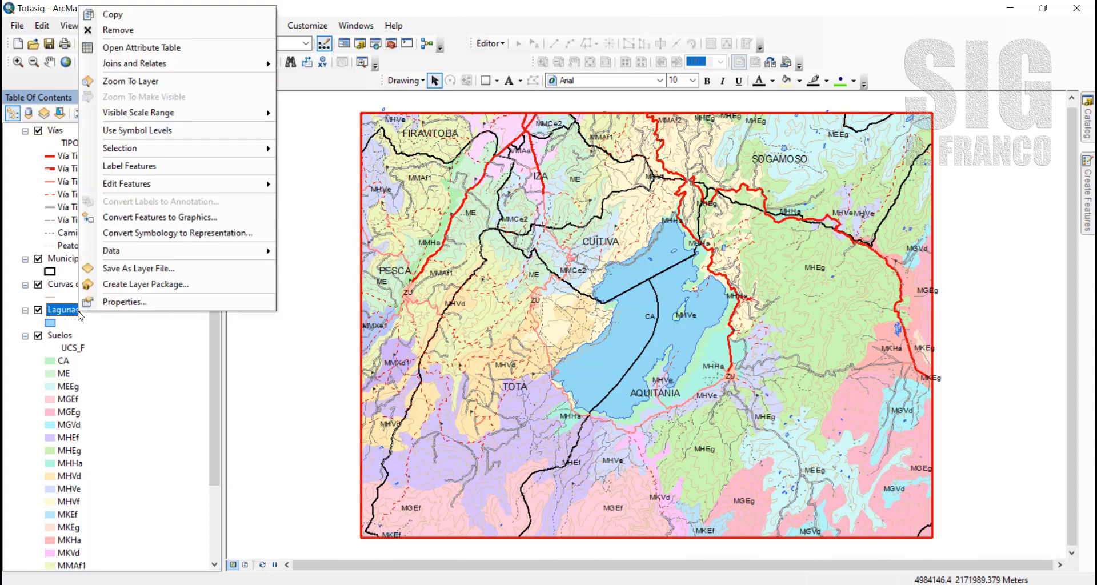
left_click(124, 302)
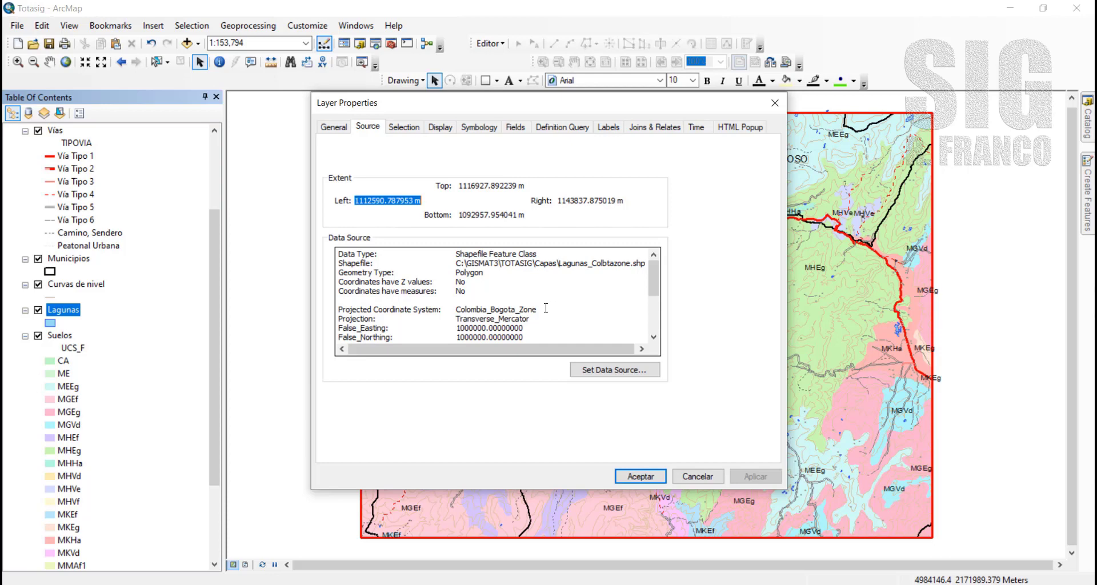
left_click_drag(546, 309, 463, 309)
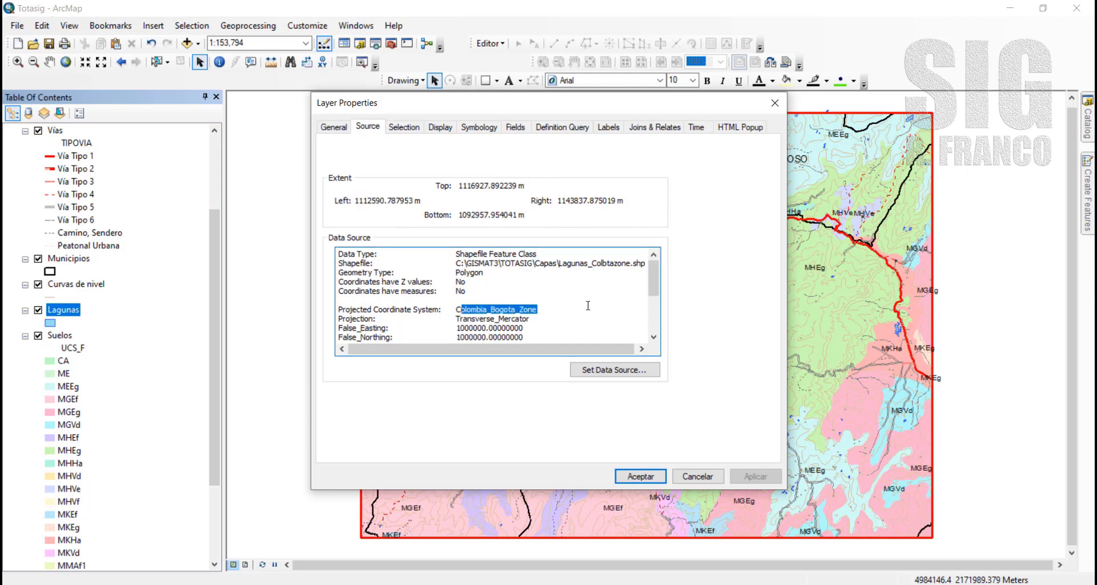
left_click(586, 306)
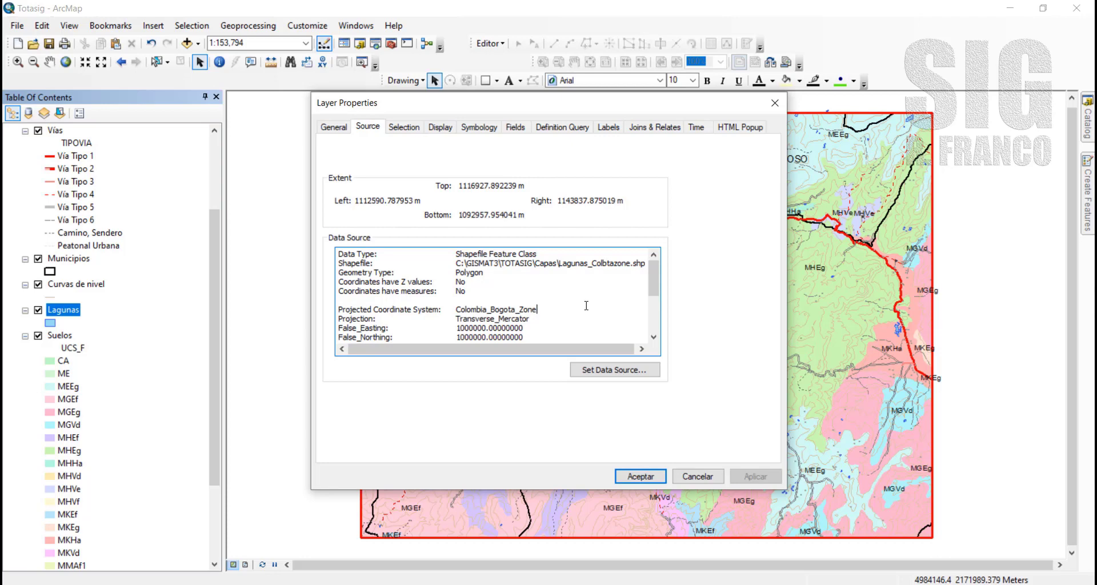
left_click(645, 475)
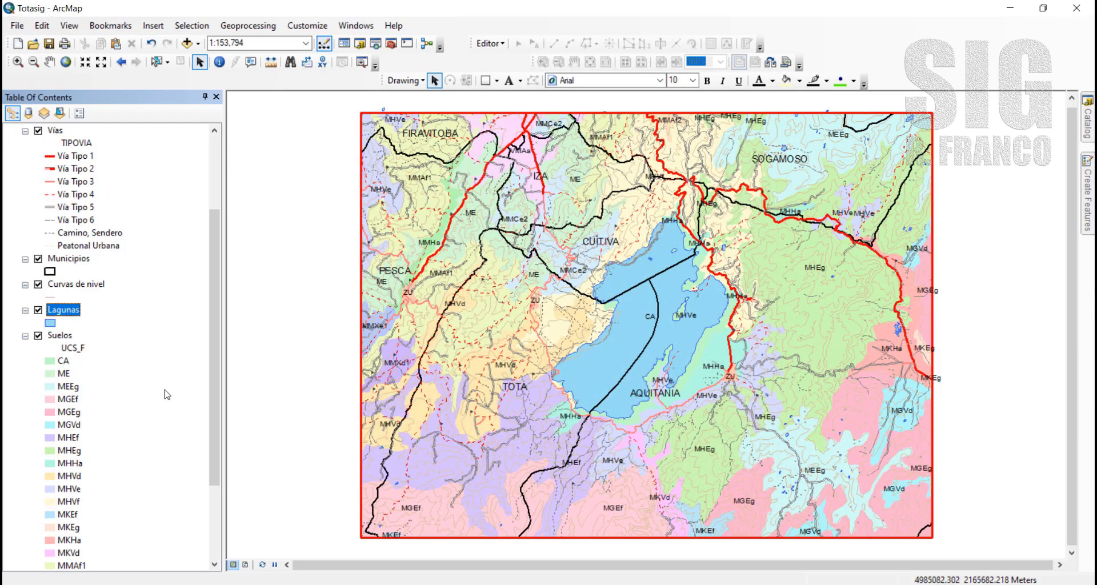
Check the projected coordinate system in the Suelos layer's source properties, close them and return to the start of the layer list
left_click_drag(212, 344, 211, 389)
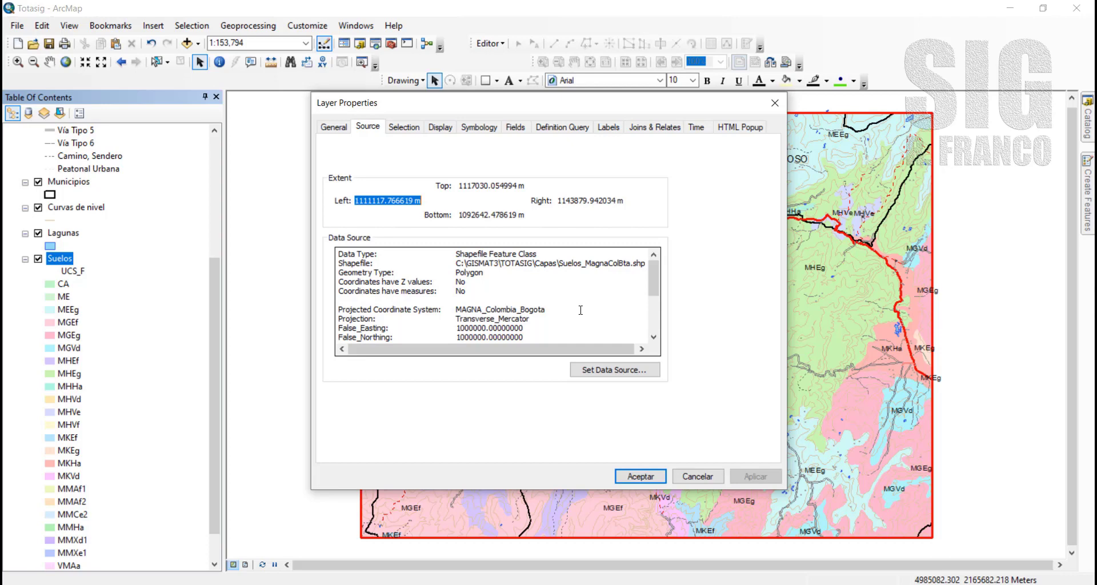
left_click(640, 476)
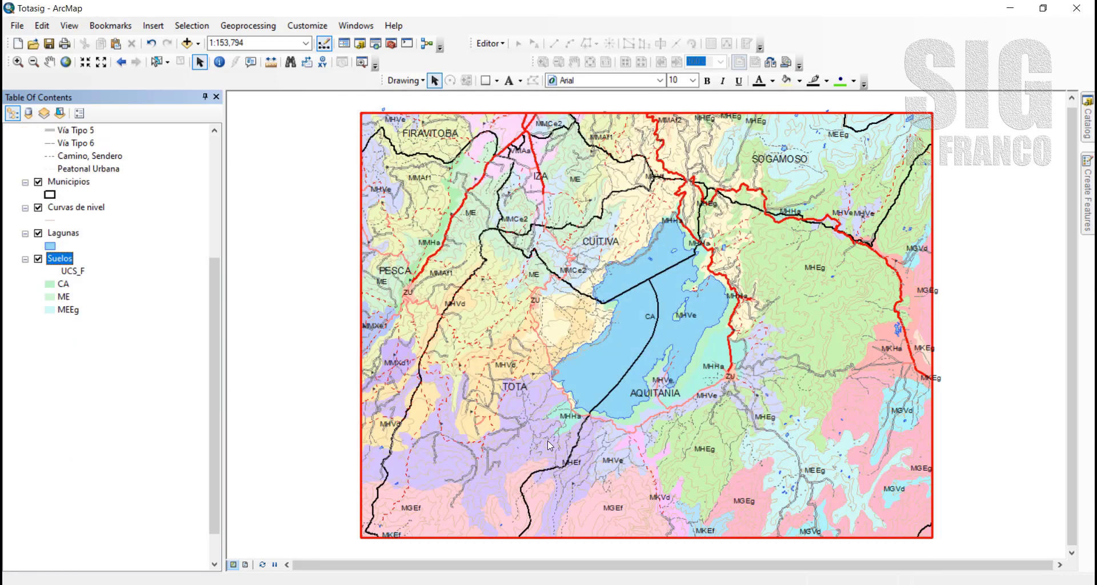
scroll(222, 338, "up", 5)
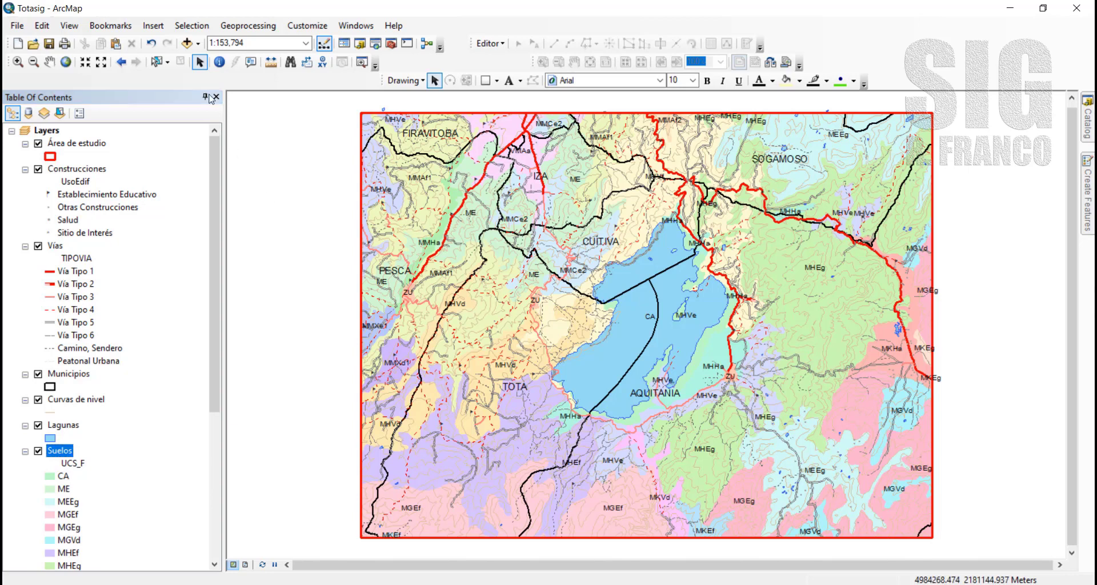
Add the Drenaje_Sencillo.shp shapefile from the Capas folder to the map
left_click(187, 43)
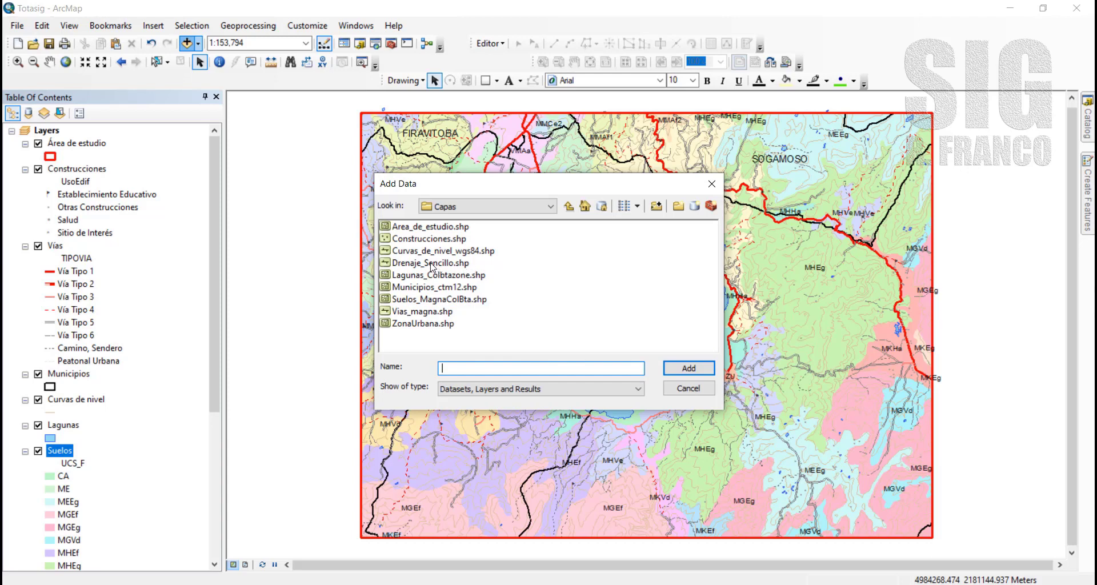
left_click(432, 266)
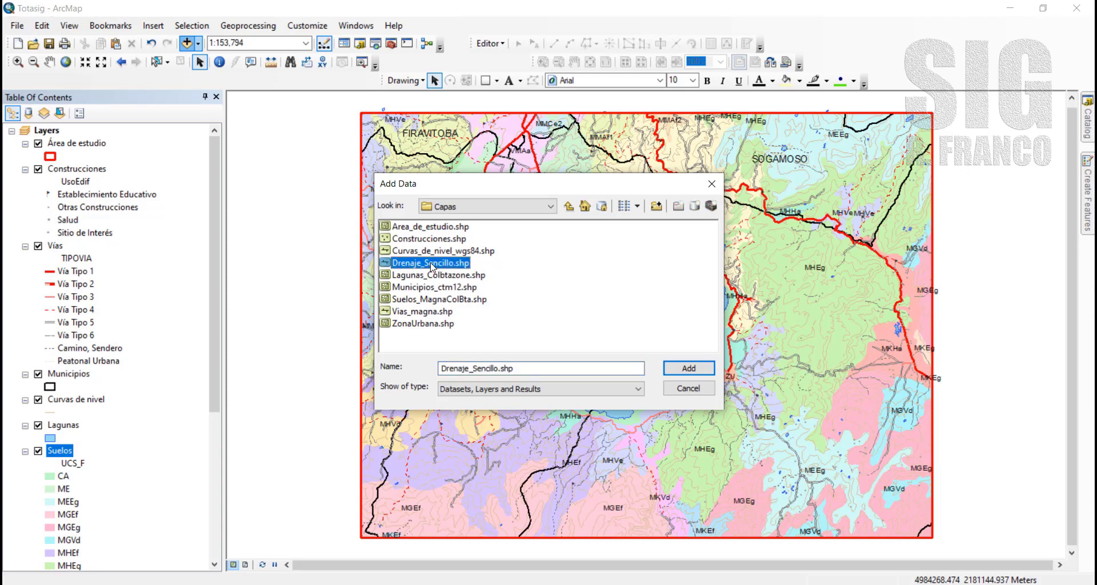
left_click(689, 368)
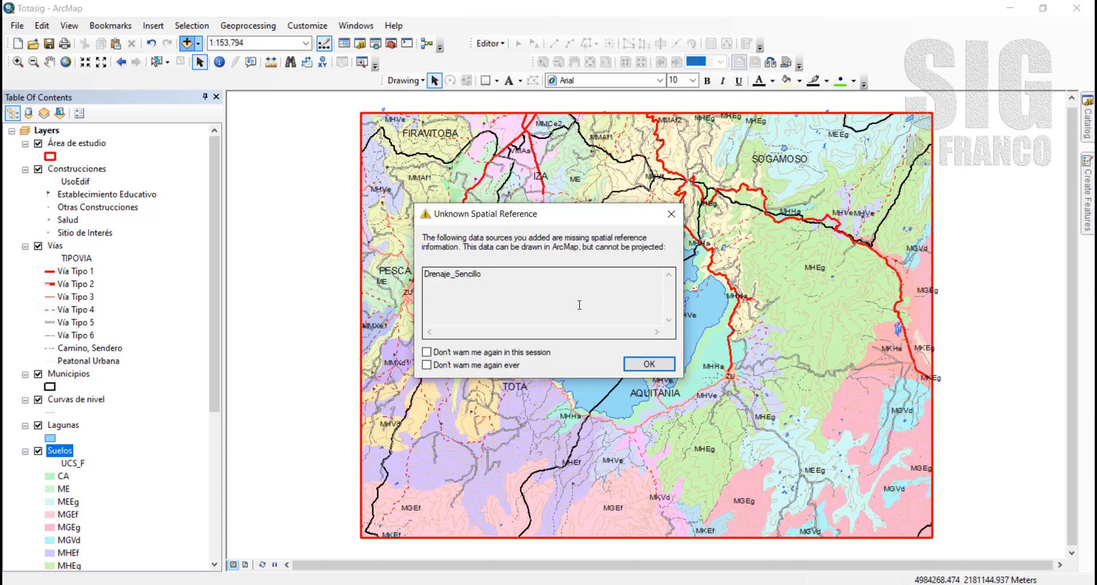
left_click(644, 365)
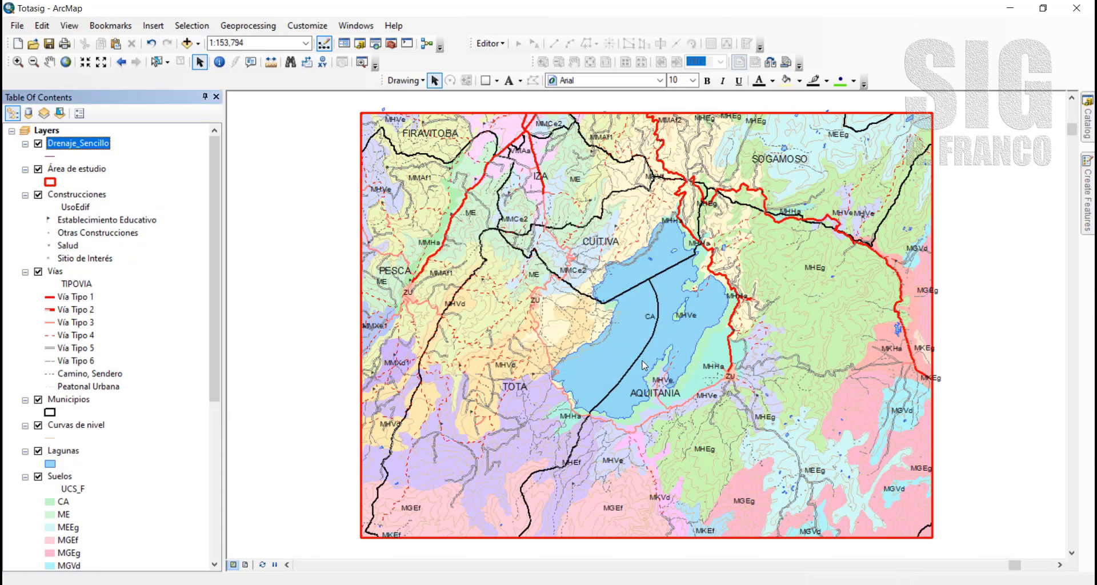
Zoom the map to the extent of the Drenaje_Sencillo layer
left_click(38, 145)
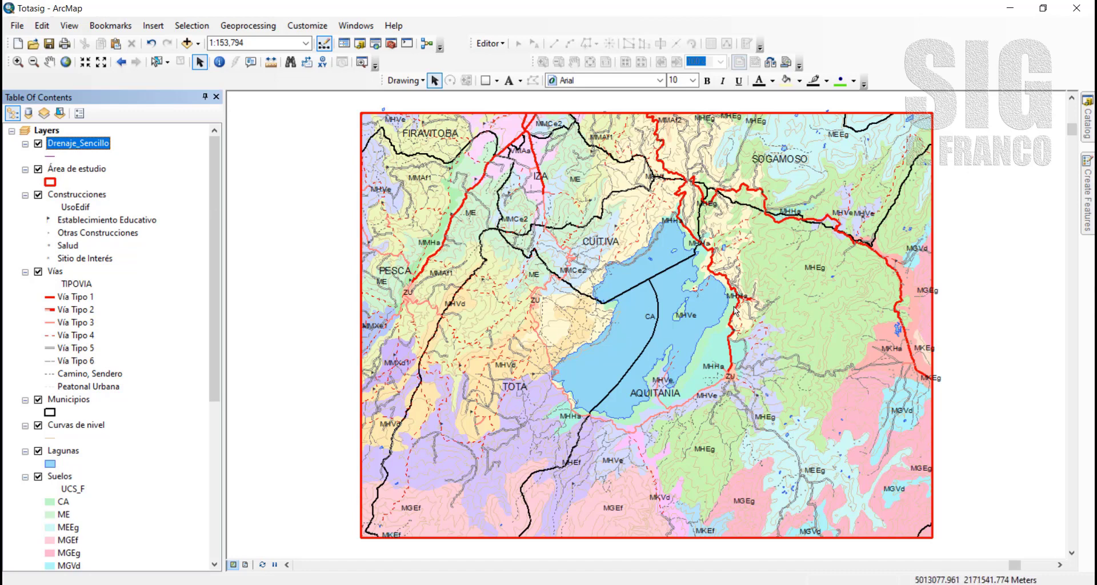
right_click(94, 144)
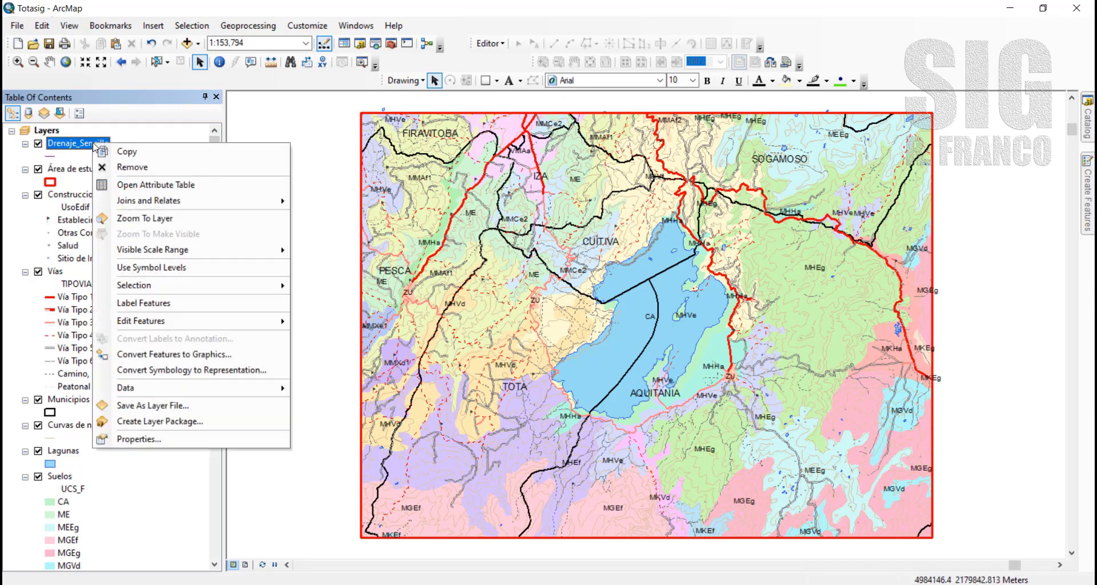
left_click(146, 221)
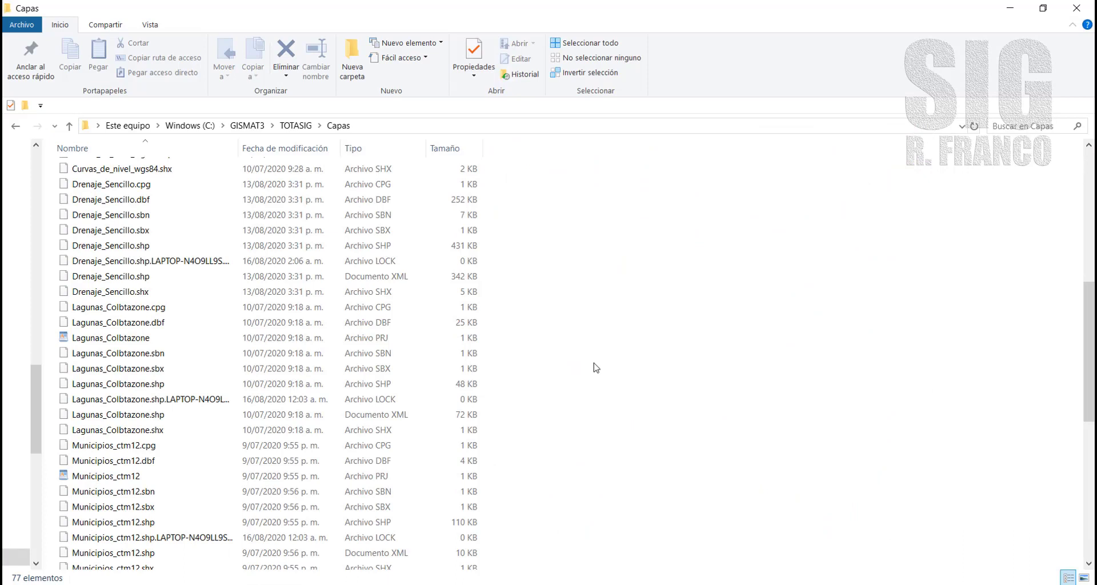
In File Explorer's Capas folder, examine the component files of Drenaje_Sencillo and compare them with the other shapefiles' files
left_click_drag(523, 189, 180, 293)
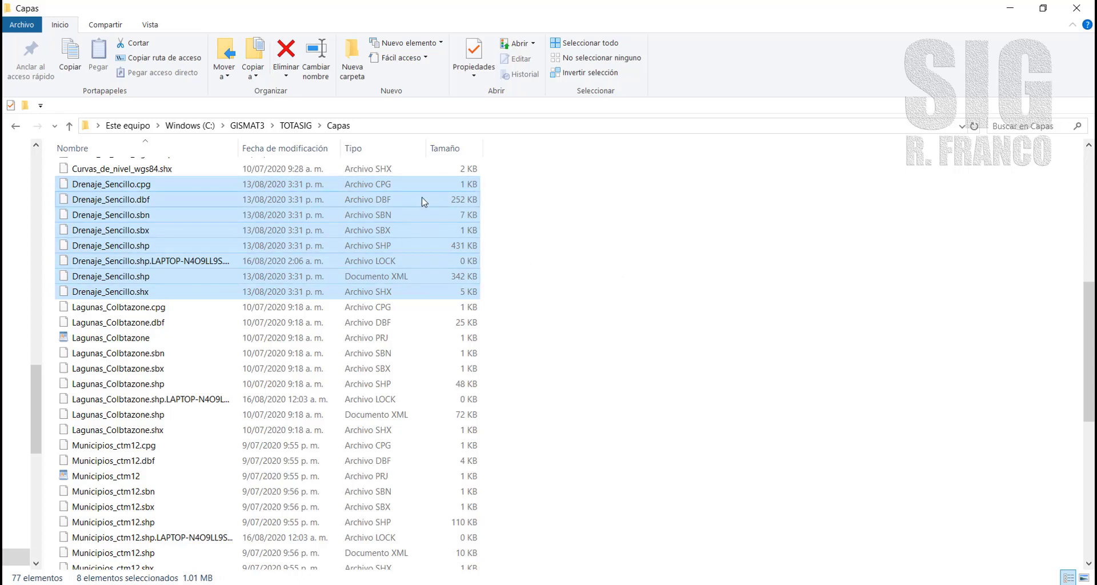
left_click(543, 270)
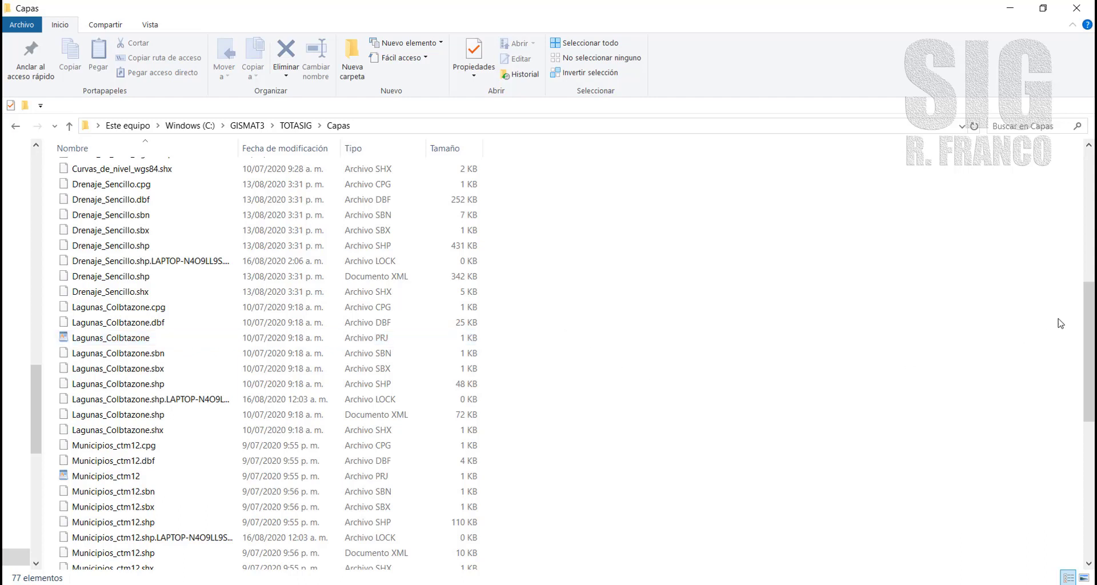
left_click_drag(1090, 331, 1092, 384)
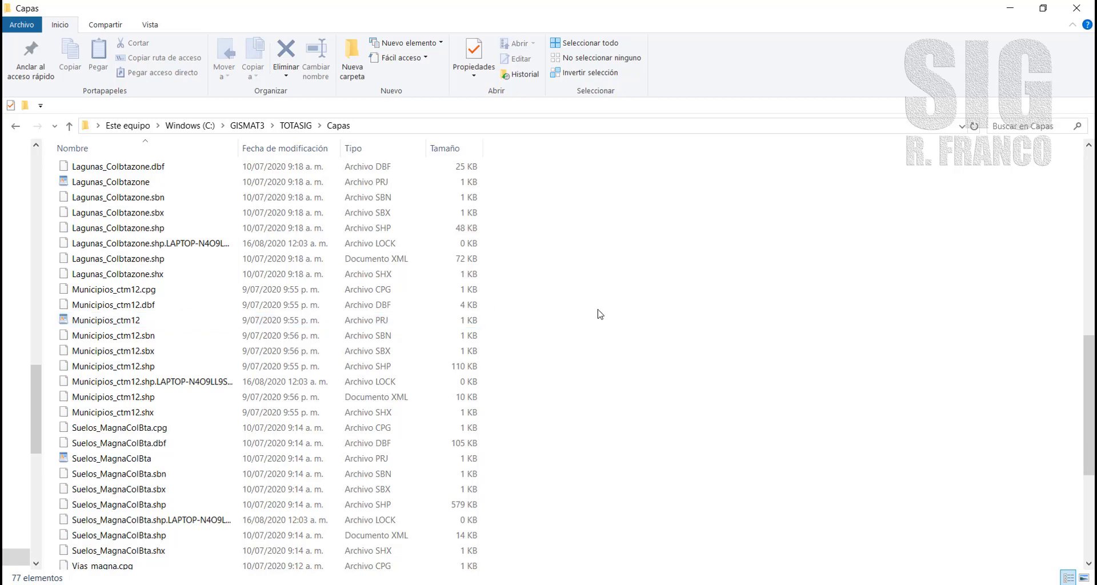
left_click_drag(1089, 372, 1089, 293)
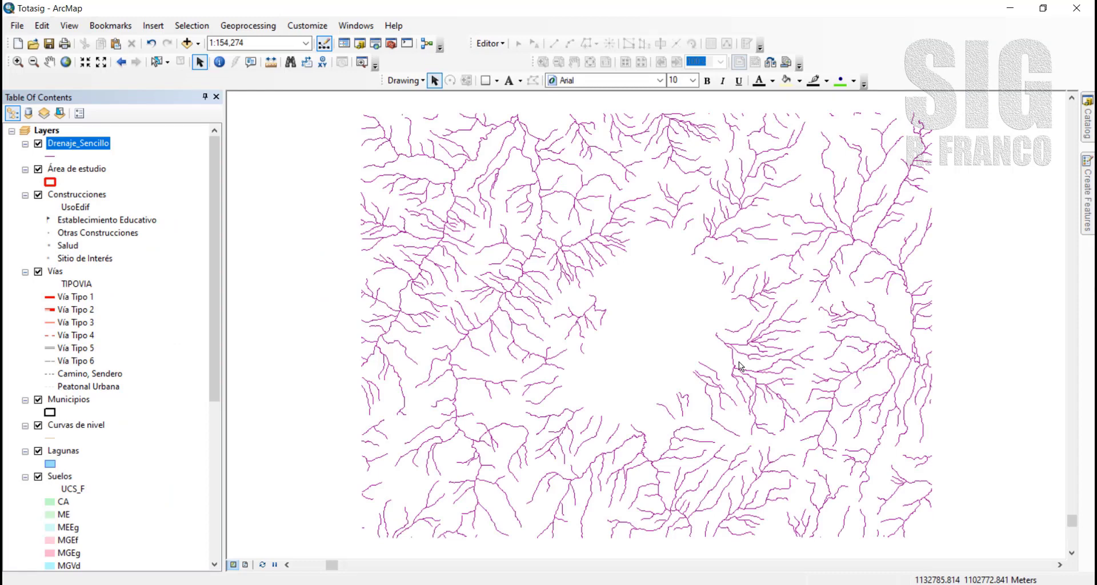
Back in ArcMap, view the full extent of all layers and return the map view to the Área de estudio layer
left_click(67, 63)
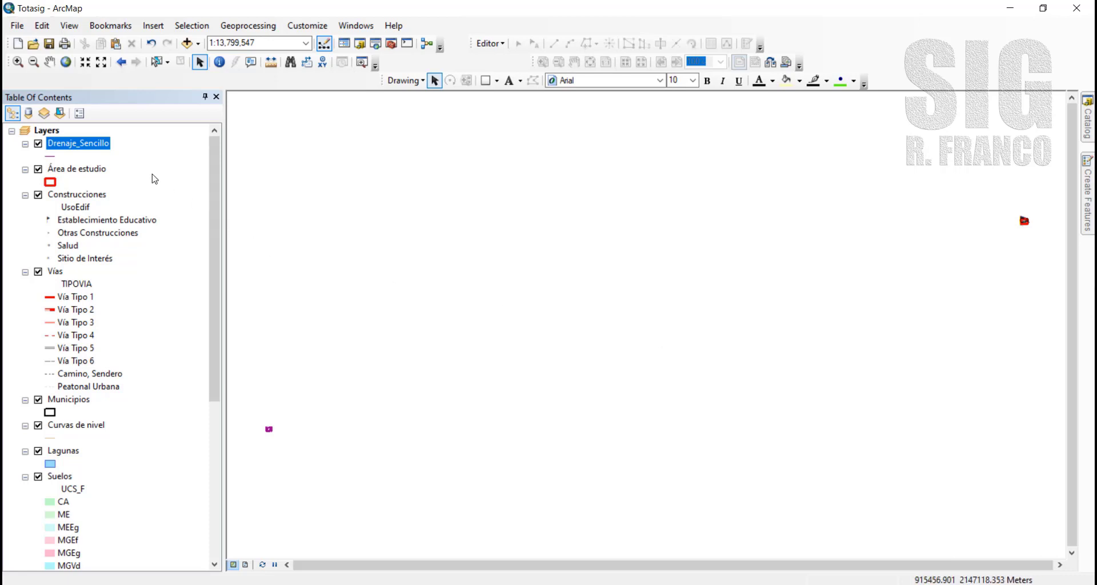
left_click(90, 170)
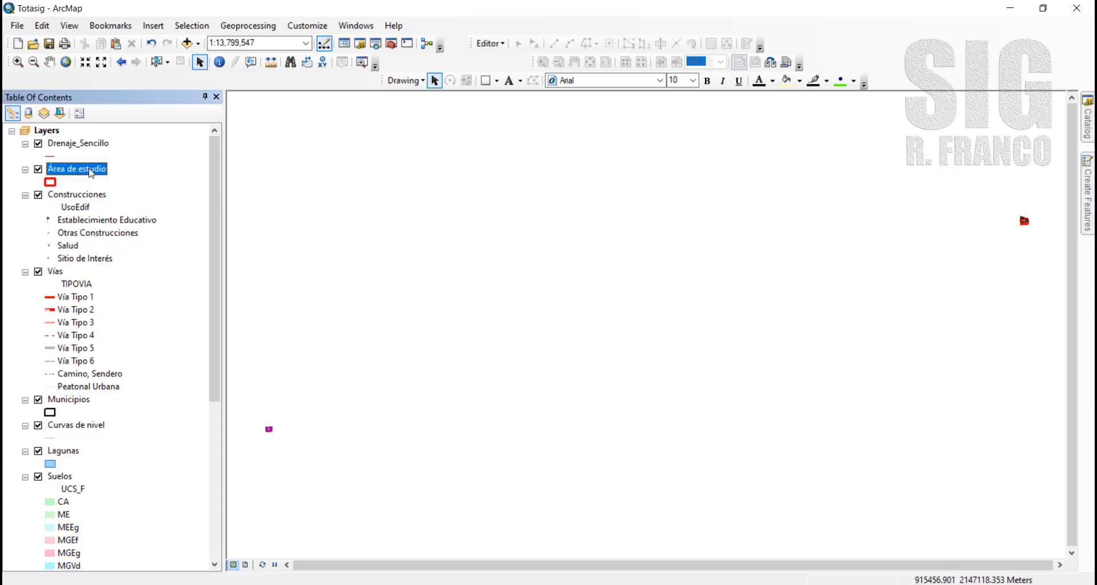
right_click(90, 171)
left_click(147, 245)
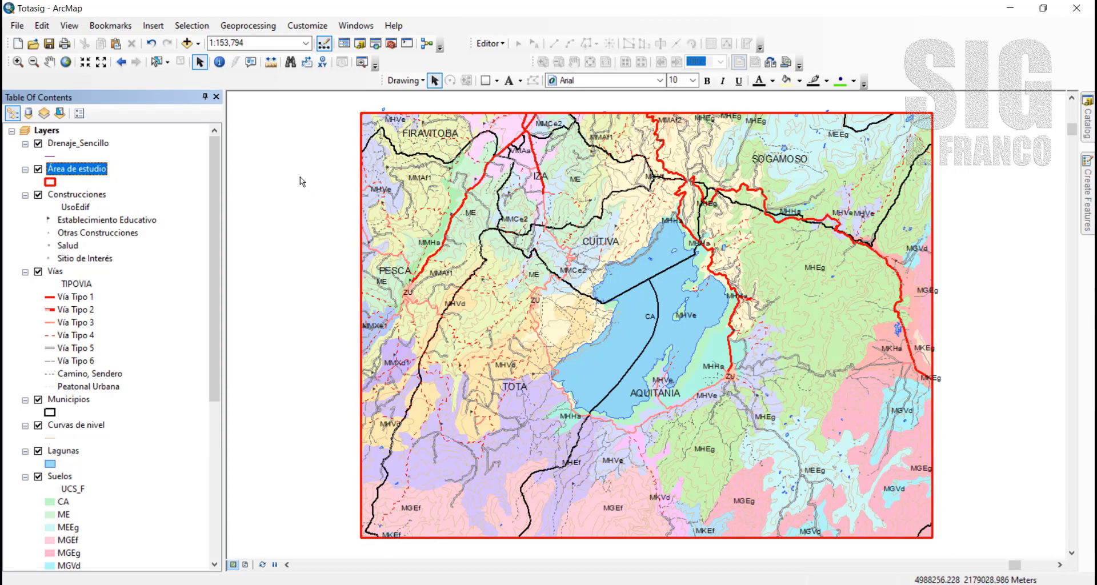
Add the ZonaUrbana.shp shapefile from the Capas folder to the map
left_click(187, 42)
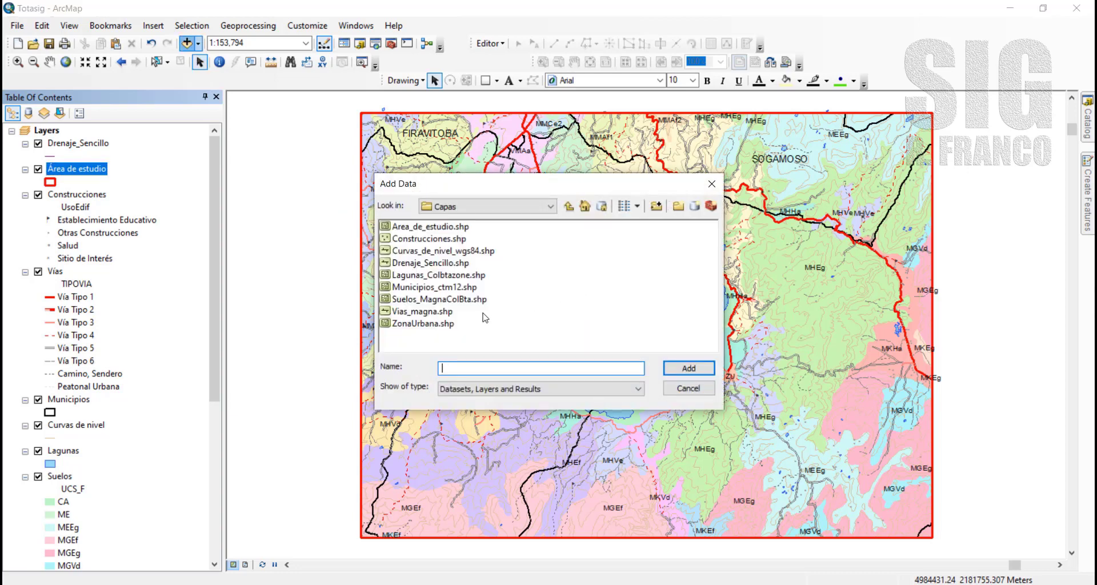
left_click(423, 323)
left_click(689, 368)
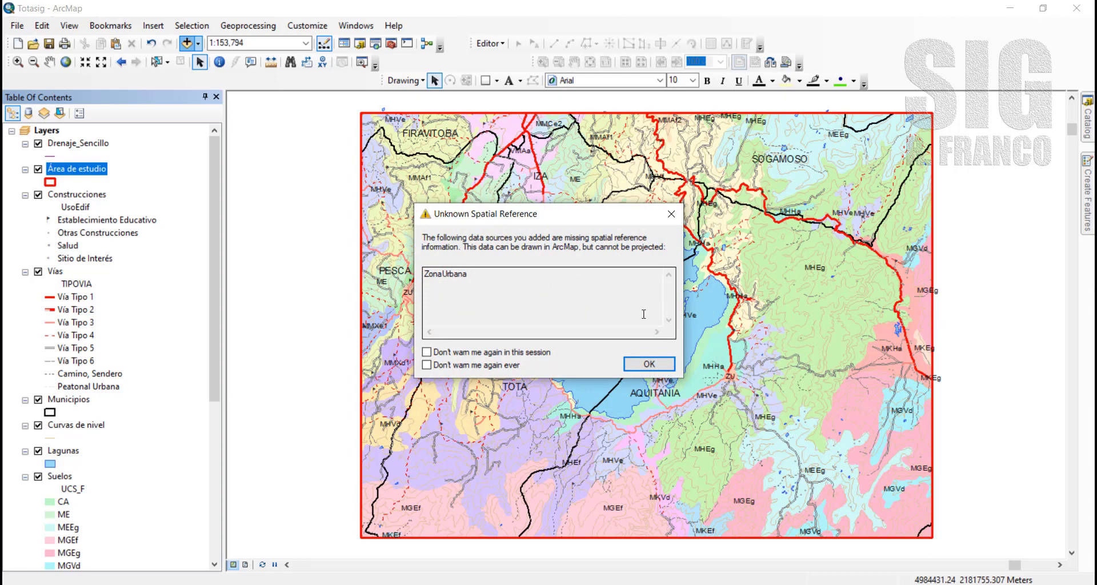
left_click(650, 364)
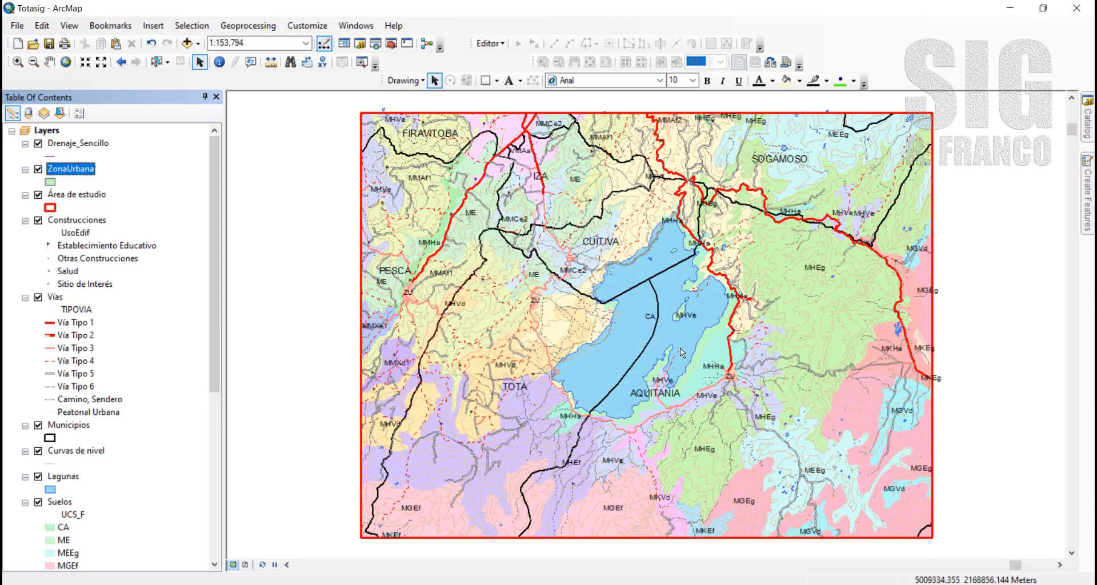
Change the fill color of the ZonaUrbana layer's symbol to red
left_click(38, 171)
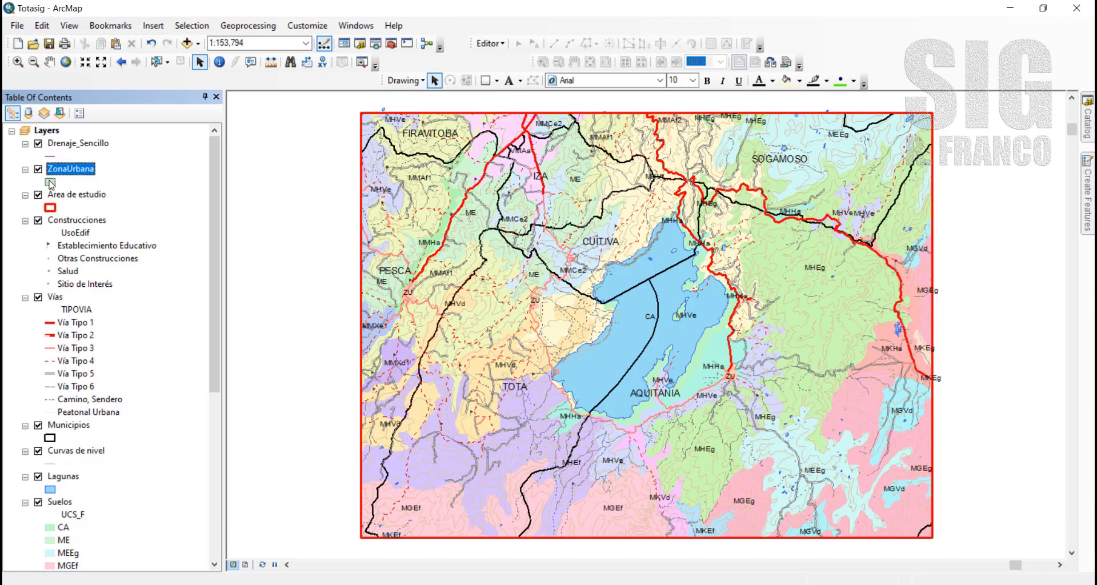
left_click(50, 182)
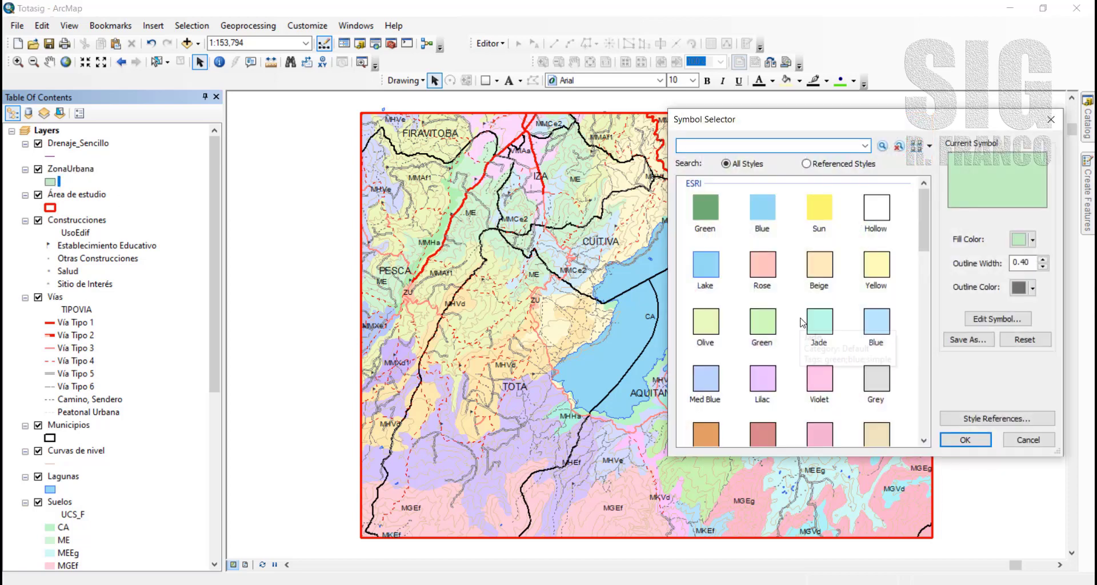
left_click(1025, 239)
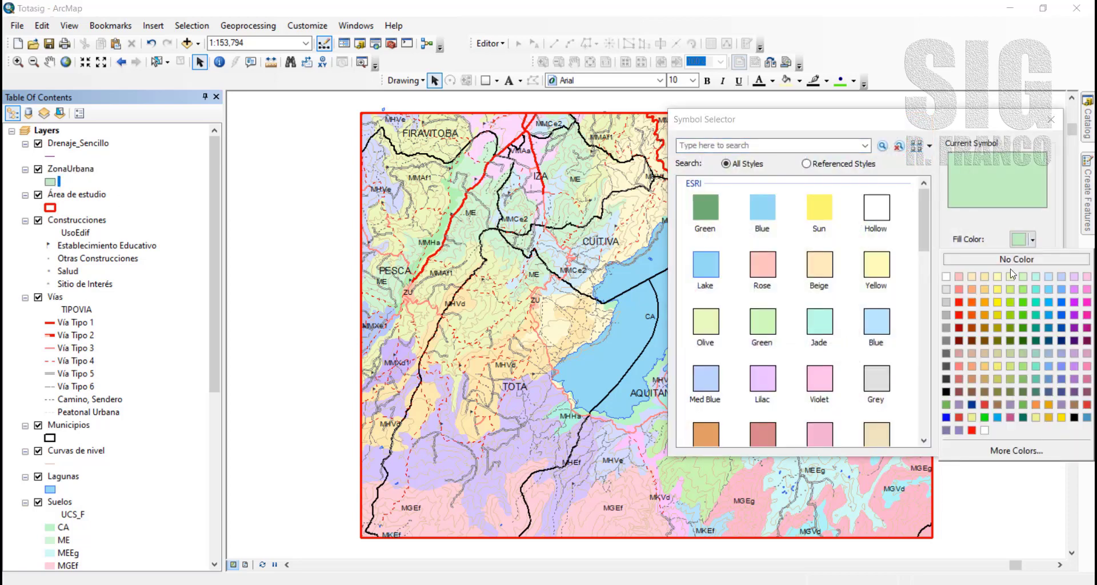
left_click(966, 314)
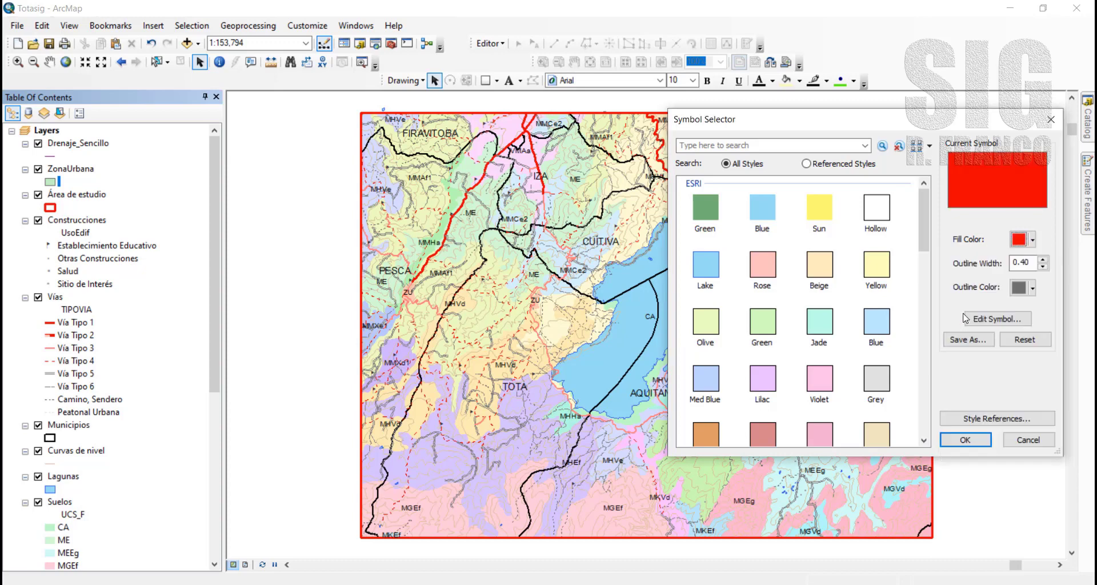
left_click(965, 440)
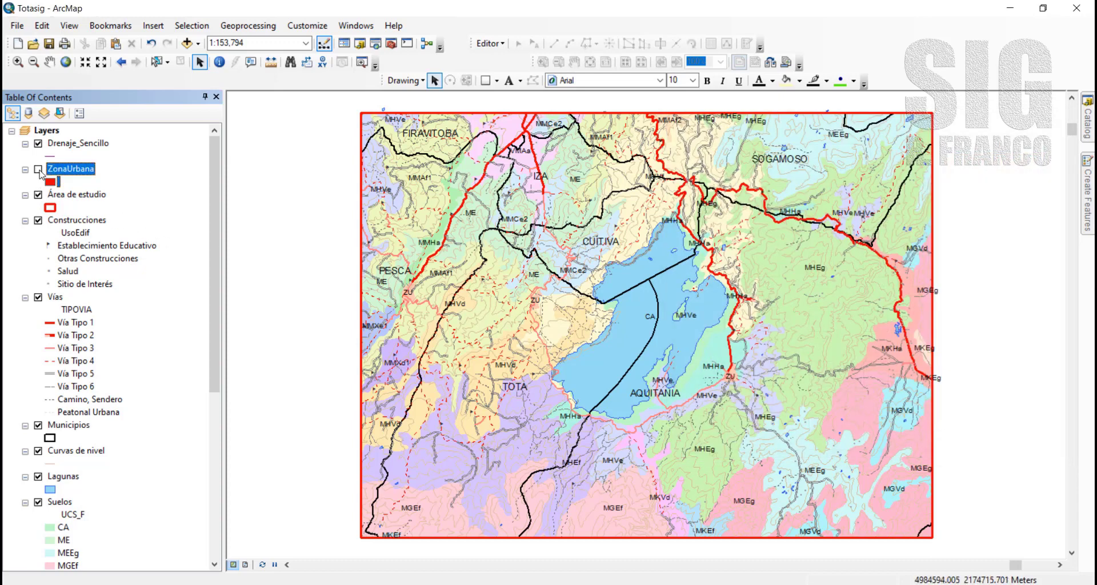
View the ZonaUrbana layer's extent and return the map view to the Área de estudio layer
right_click(73, 173)
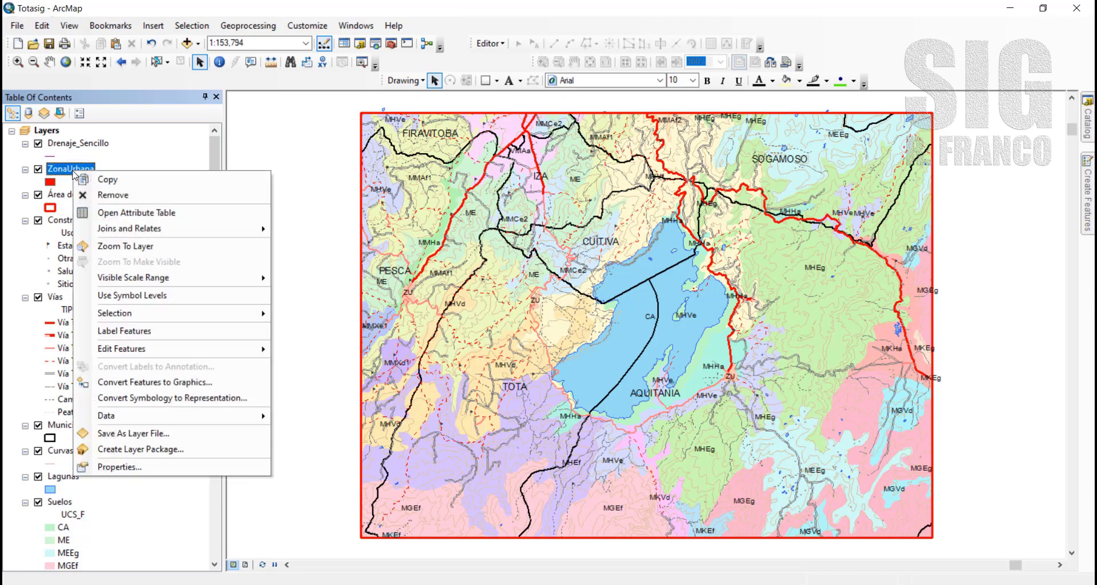
left_click(139, 247)
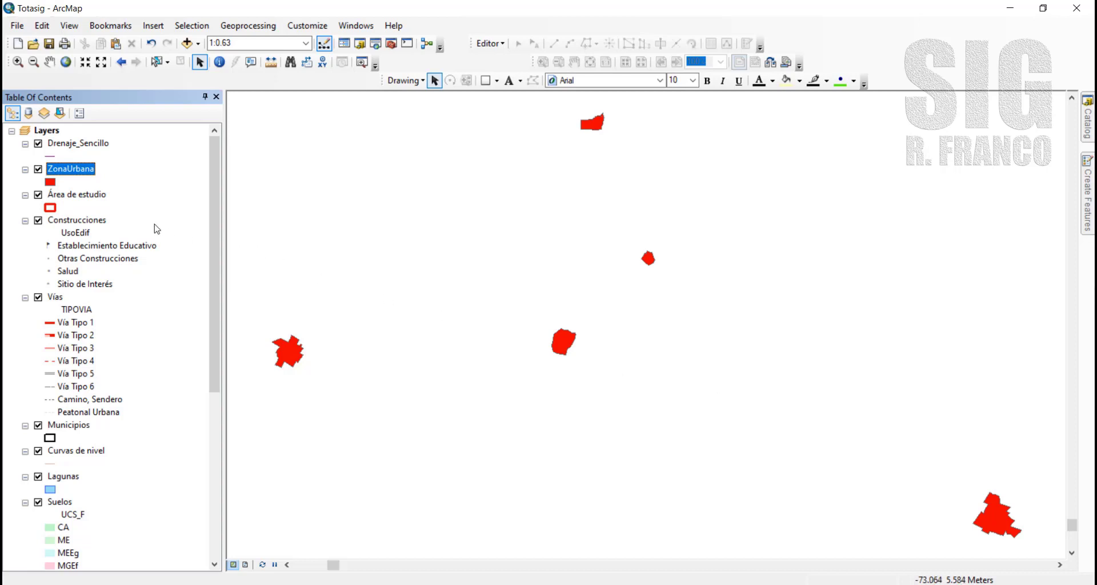
left_click(92, 196)
right_click(92, 195)
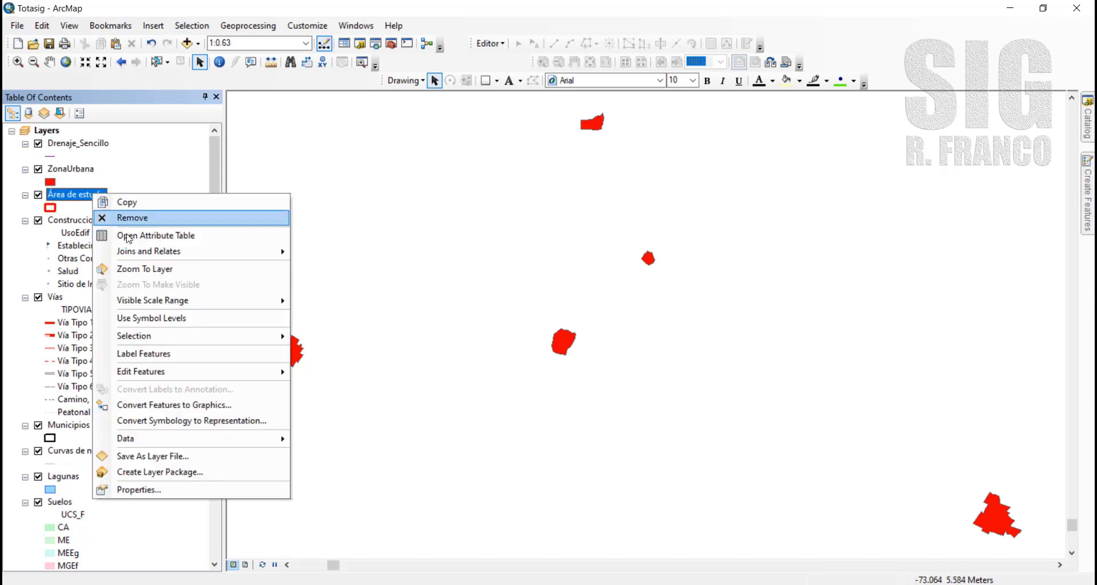
left_click(129, 268)
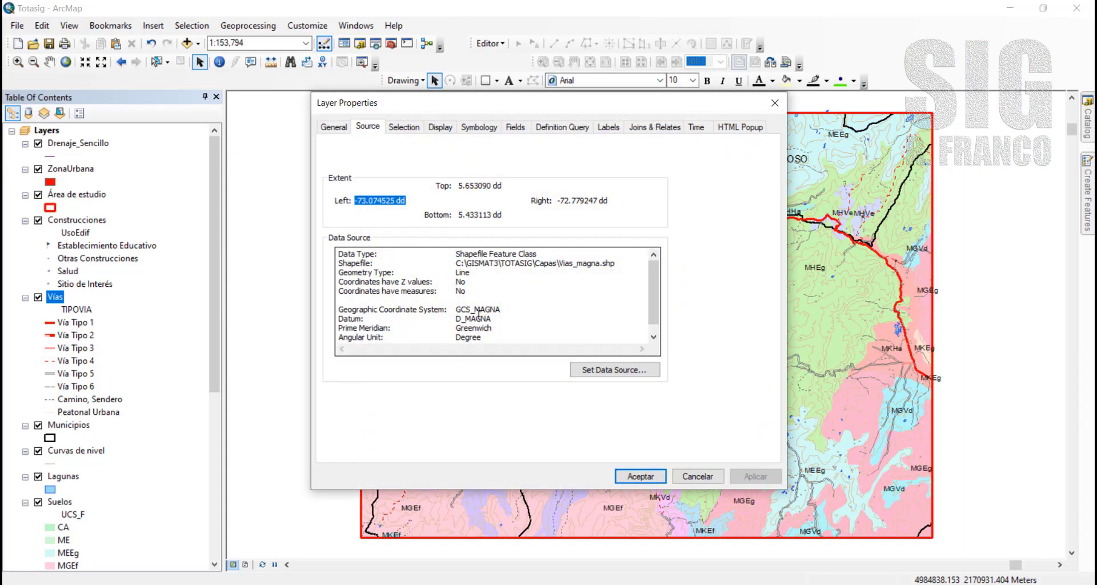
Close the Vías layer's properties and open the Project tool from the Projections and Transformations toolset of Data Management Tools
left_click(649, 477)
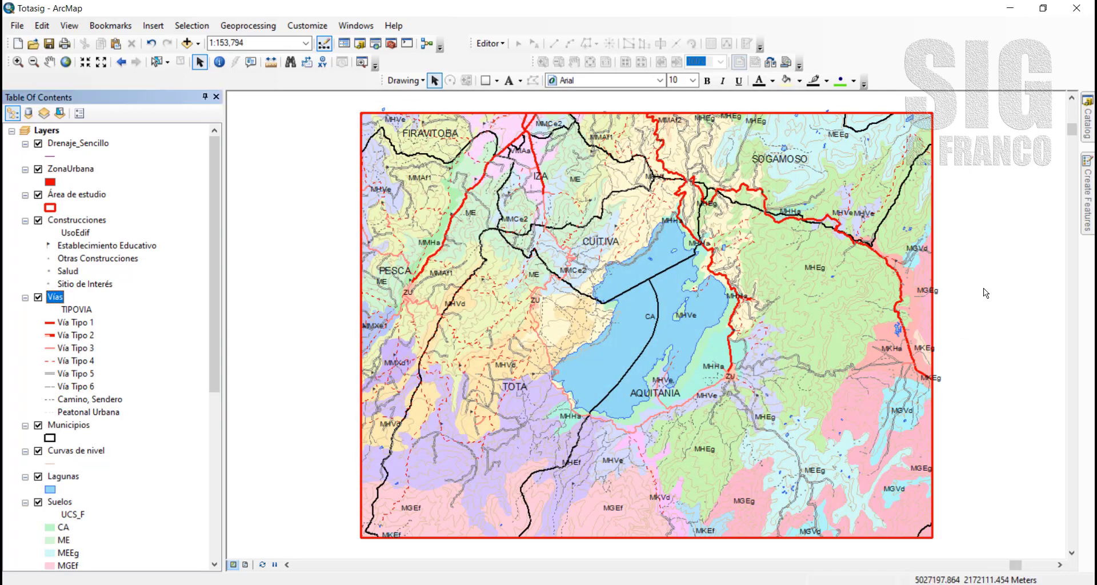
left_click(1088, 127)
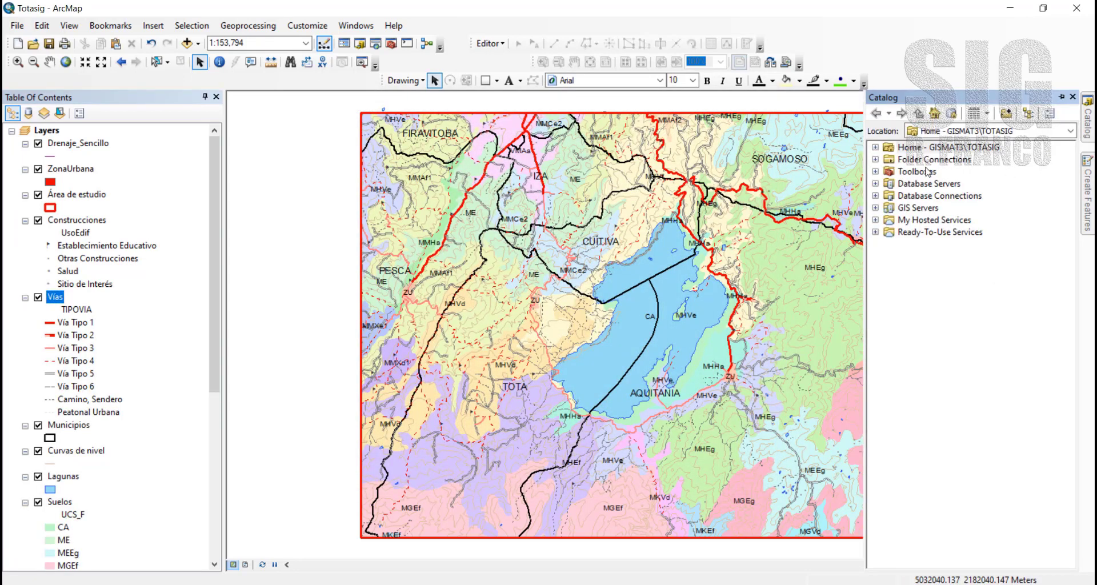
left_click(876, 172)
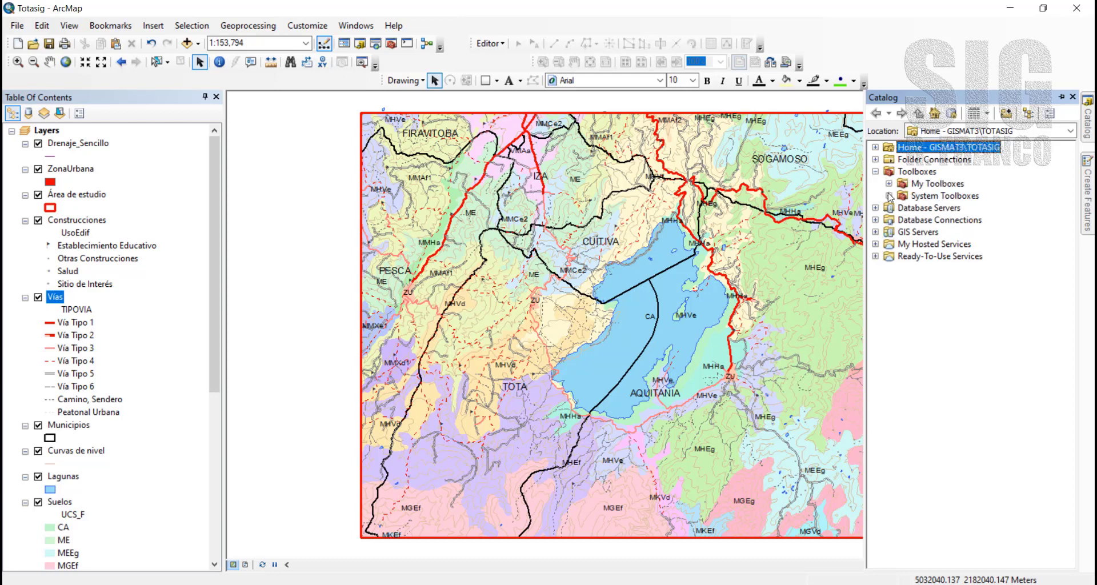
left_click(889, 196)
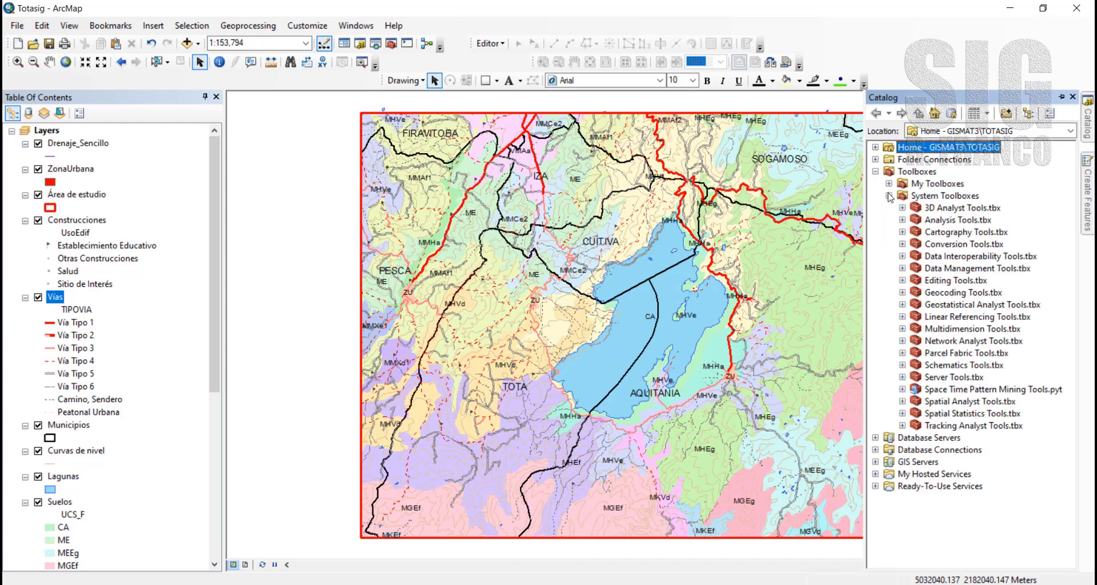
left_click(903, 268)
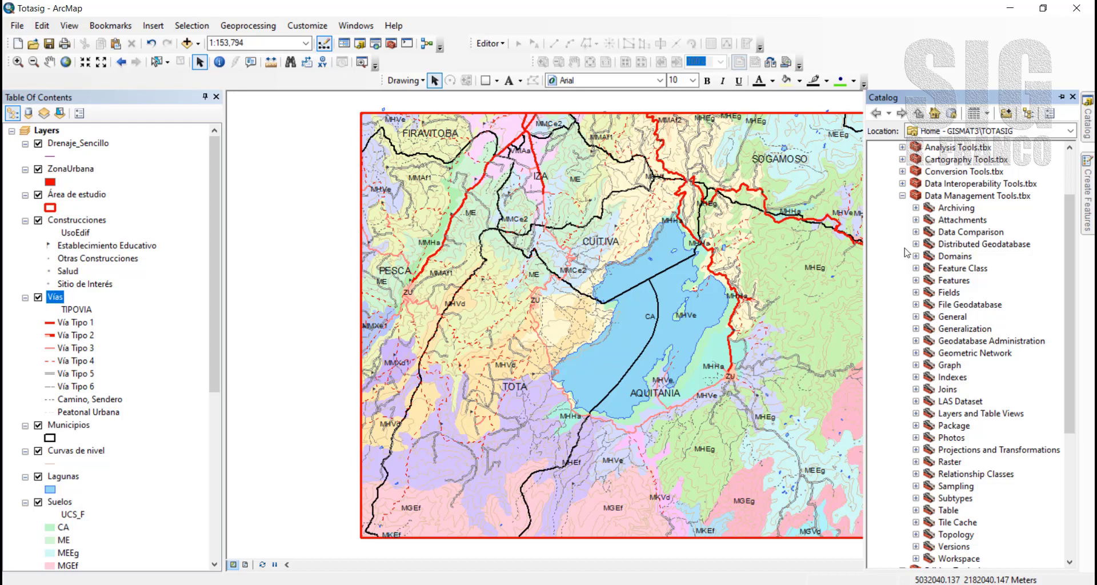
left_click(916, 451)
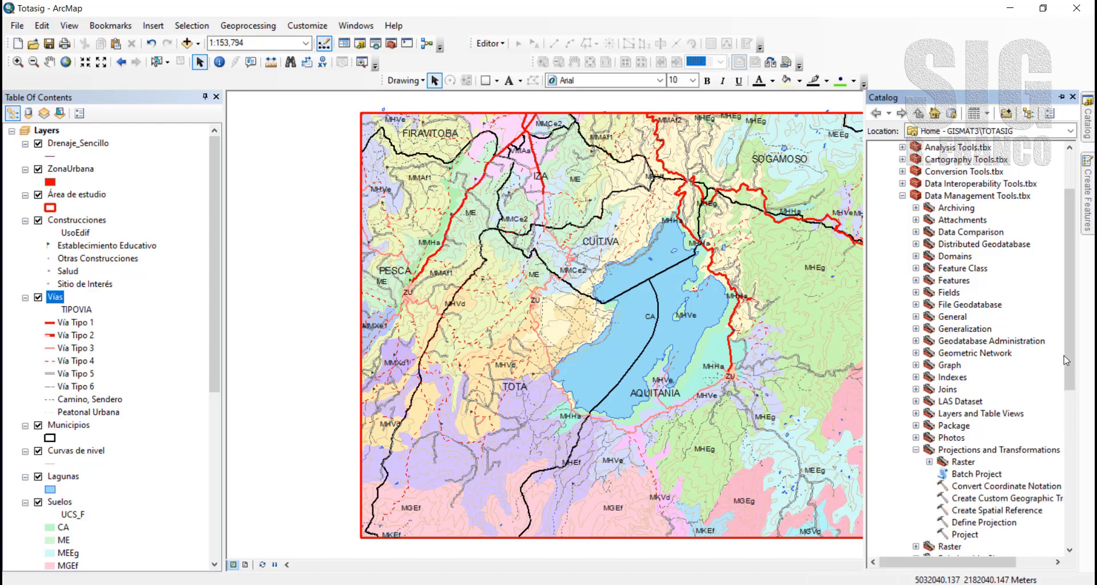
left_click_drag(1073, 360, 1073, 418)
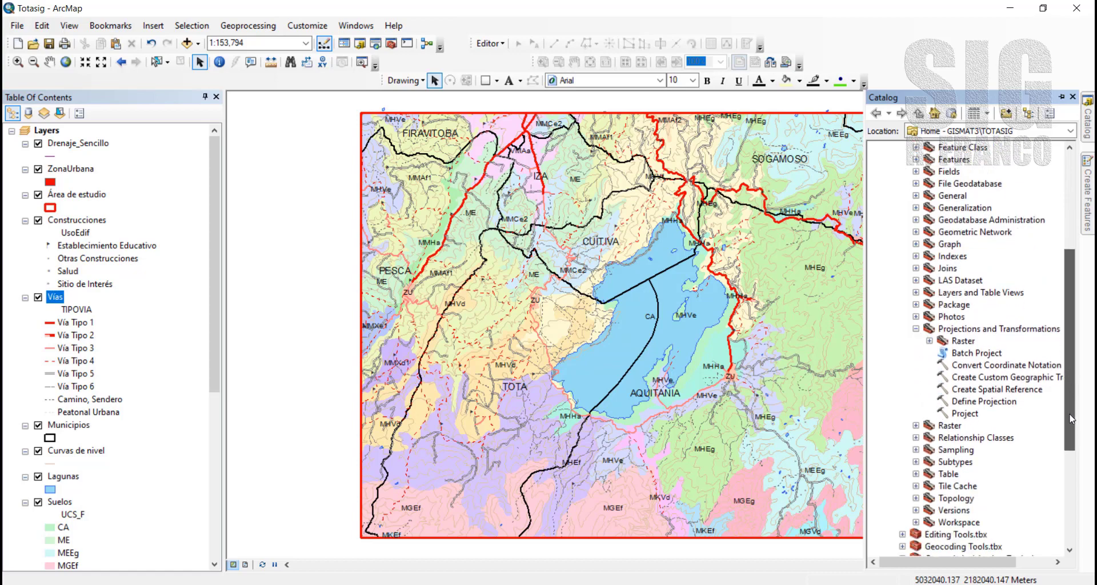
double_click(966, 414)
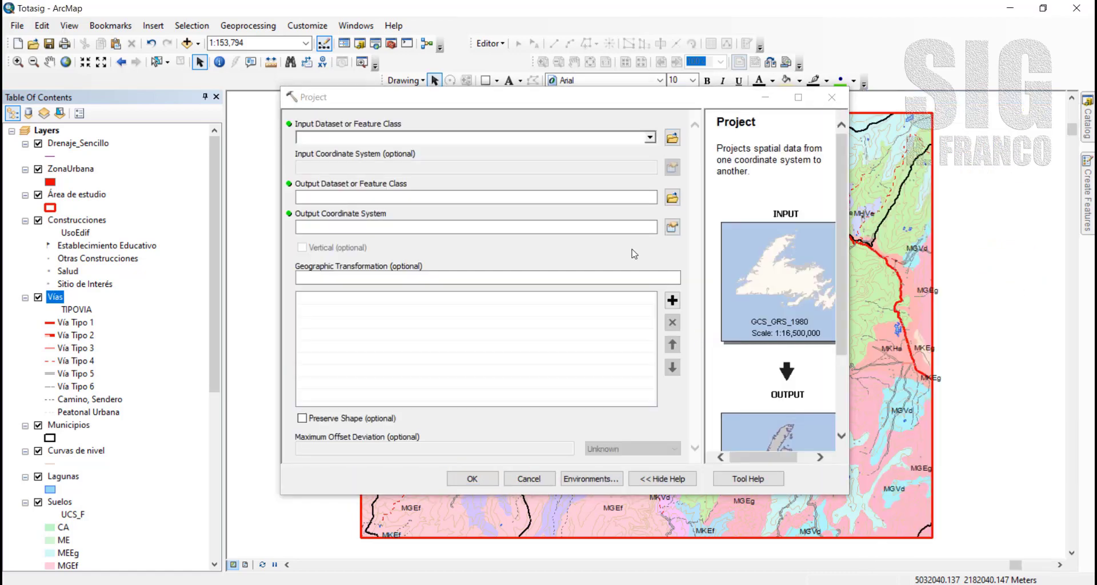
left_click_drag(563, 106, 732, 121)
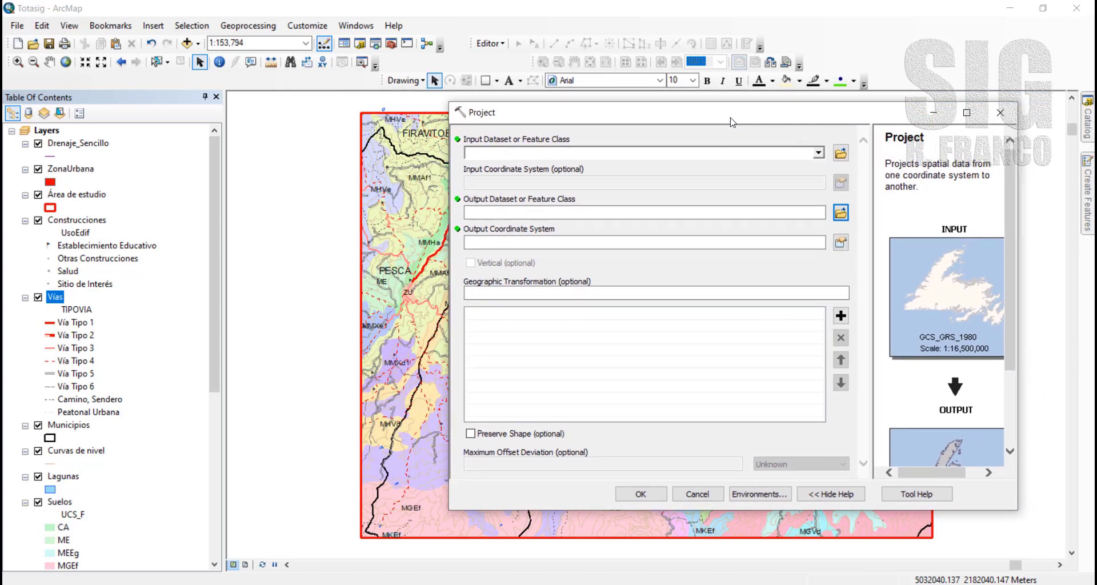
Set Vías as the Project tool's input dataset and name the output Vias_CTM12 in the Capas folder
left_click(679, 153)
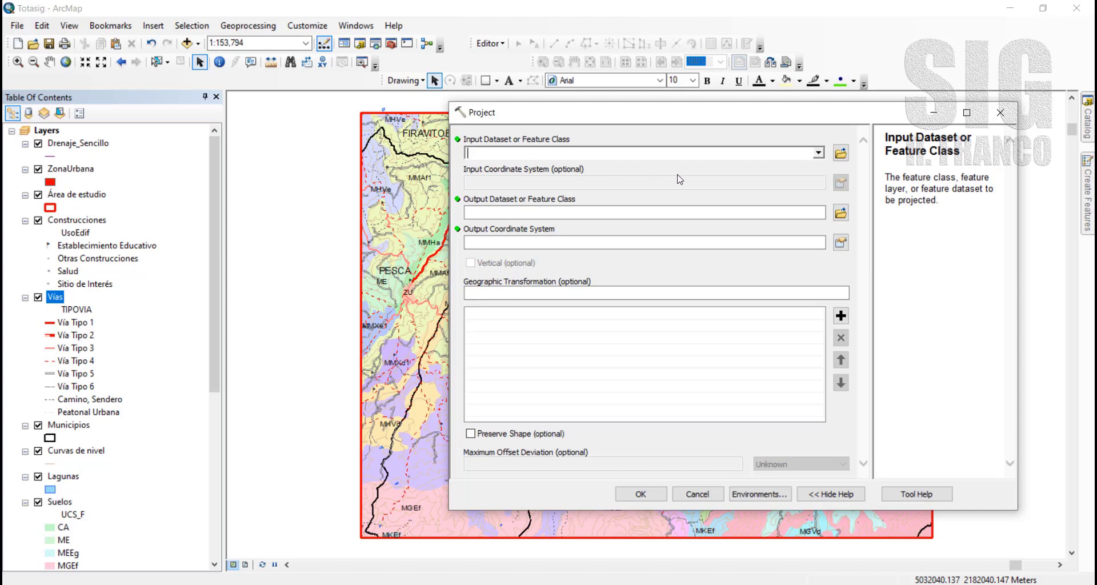
left_click(819, 153)
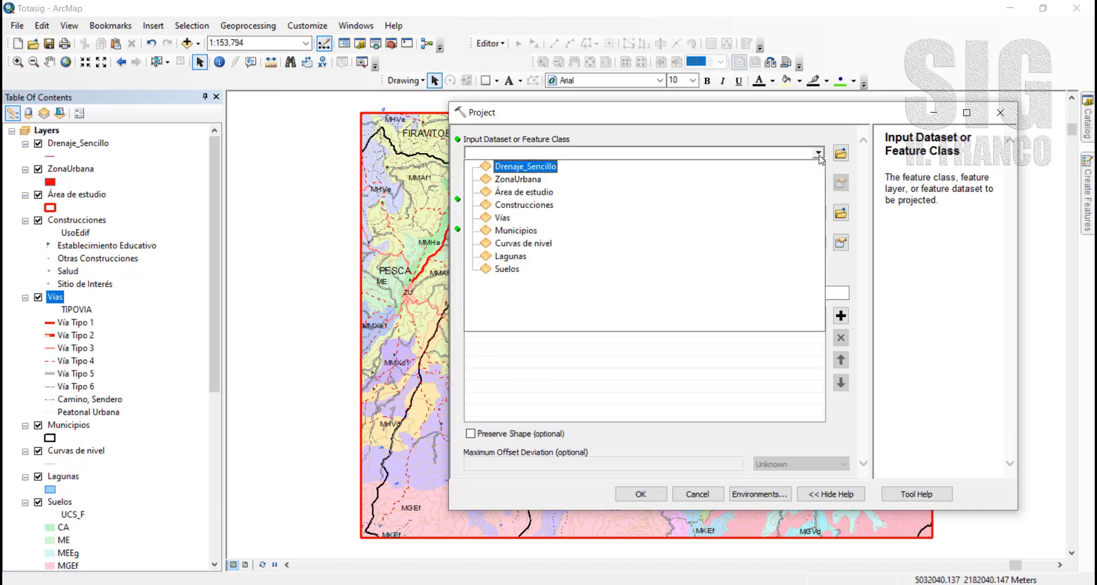
left_click(503, 219)
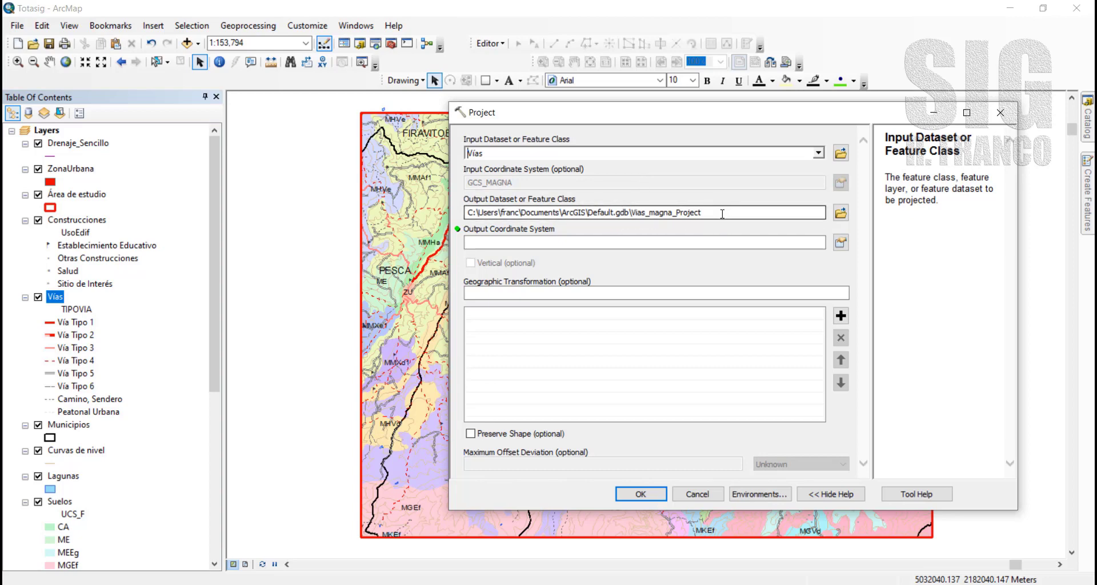
left_click(841, 213)
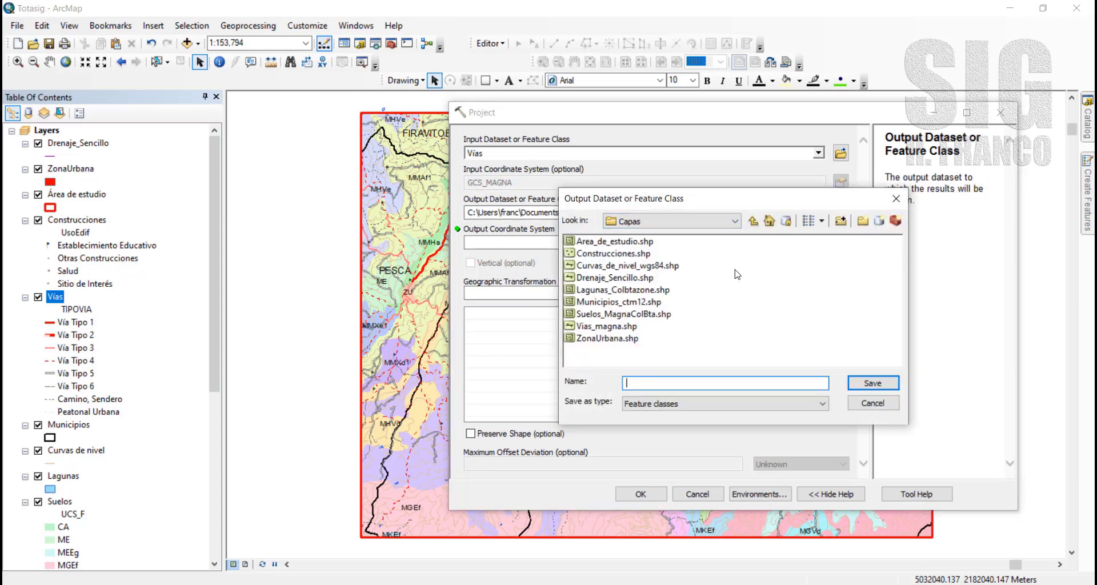
type("Vias_CTM12")
left_click(866, 381)
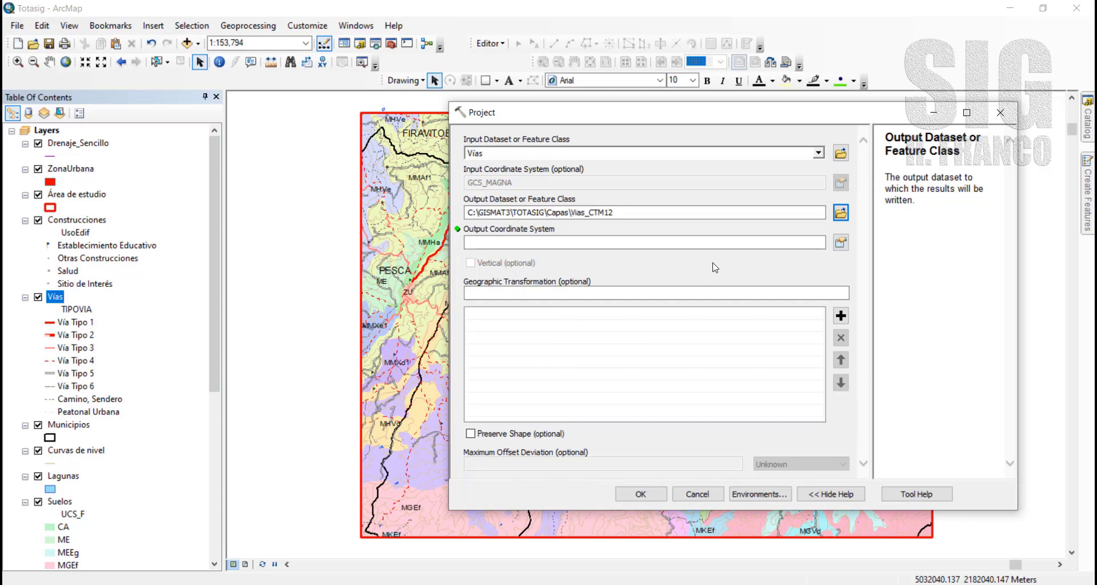
Set the output coordinate system to CTM12 from the favorite coordinate systems
left_click(841, 243)
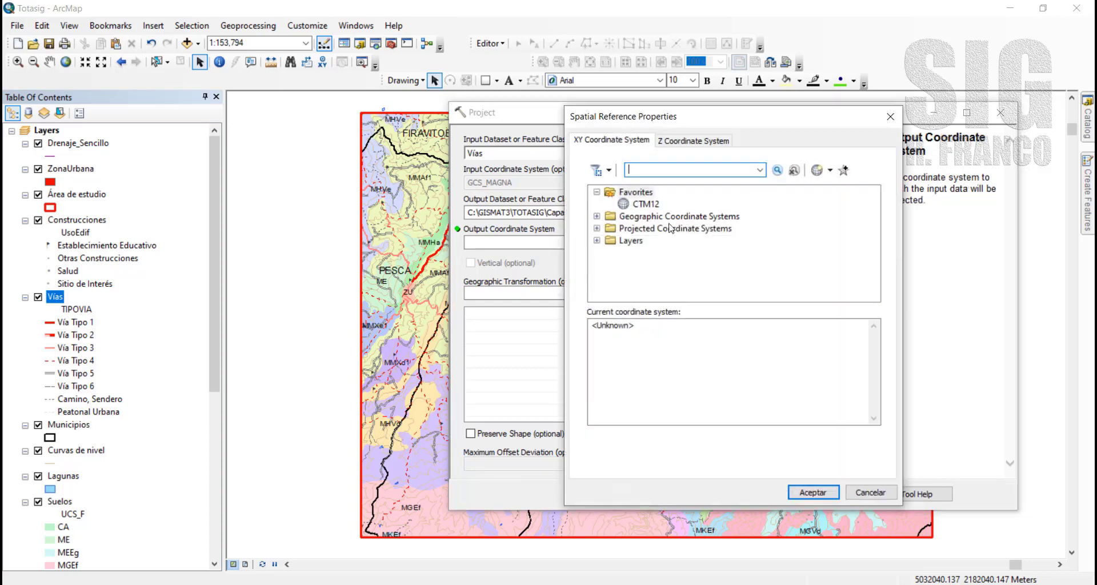
left_click(646, 205)
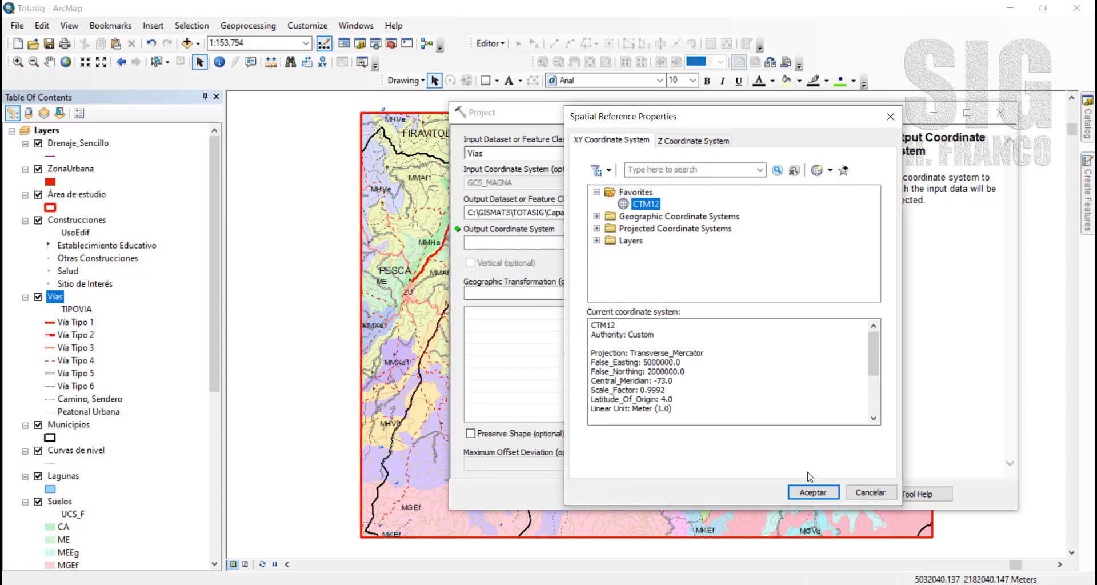
left_click(812, 492)
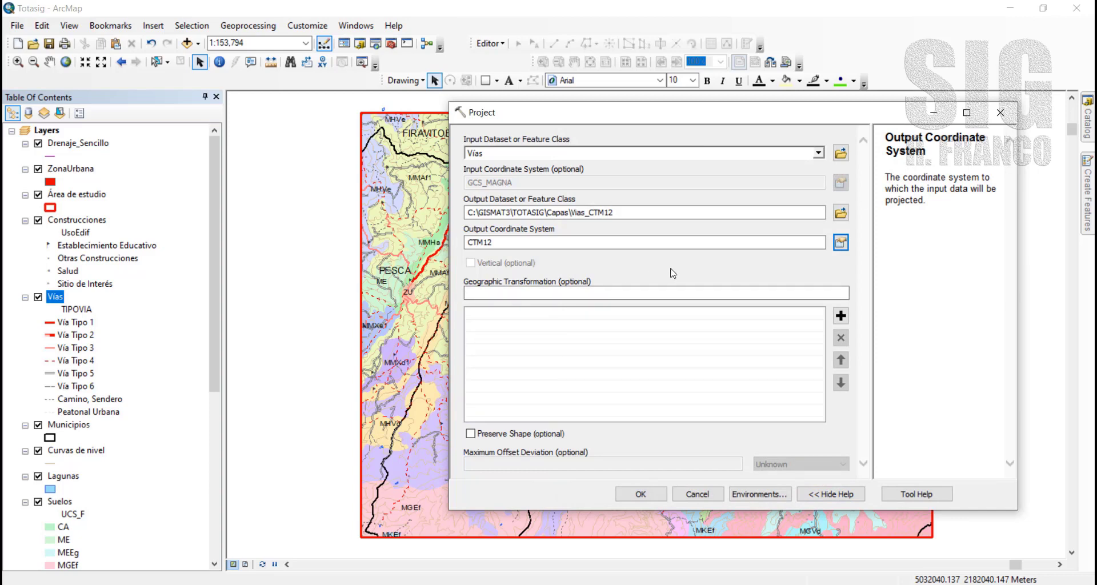
Enable Preserve Shape, consult the tolerance tables in Foxit Reader, and run the projection with a maximum offset deviation of 12.5 meters
left_click(584, 437)
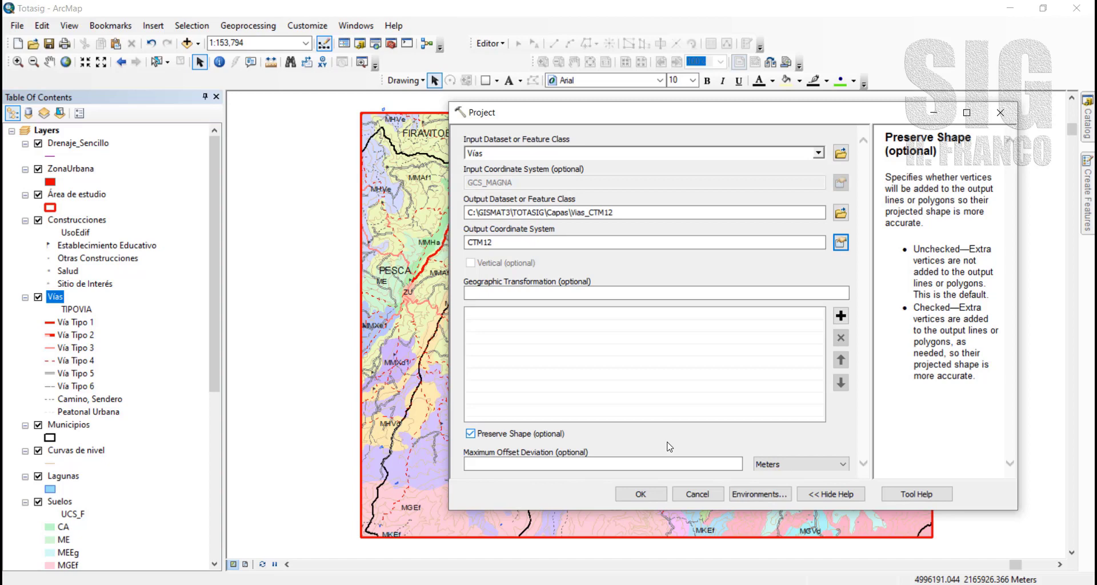
key("alt+Tab")
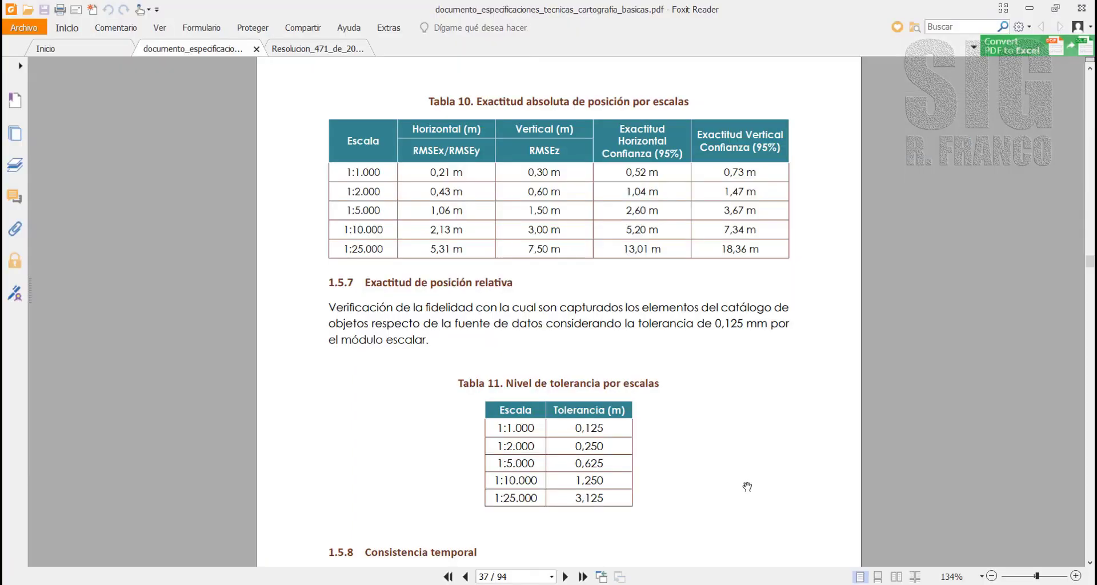
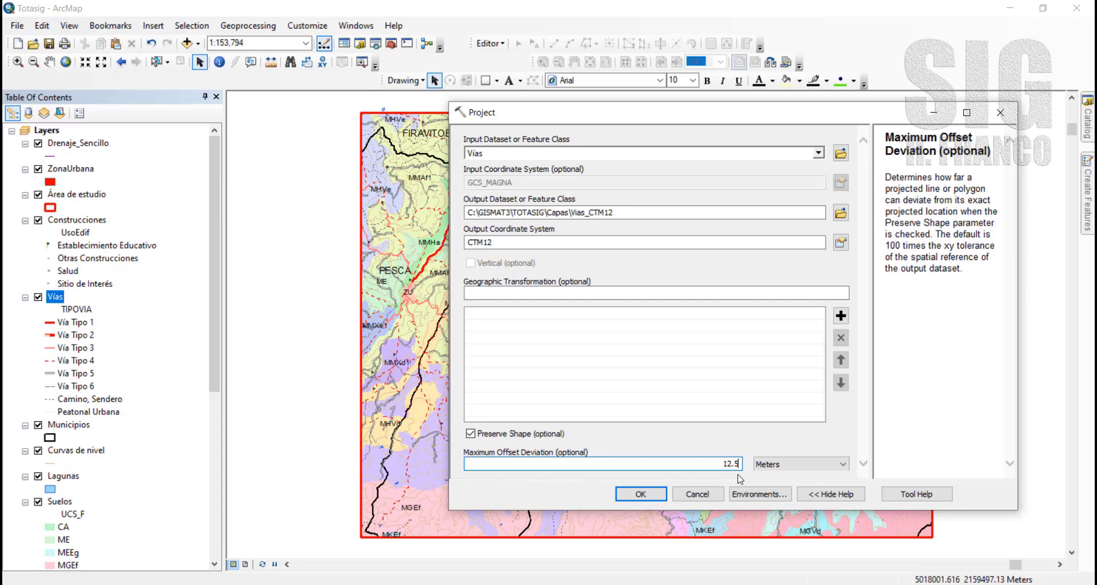
left_click(640, 494)
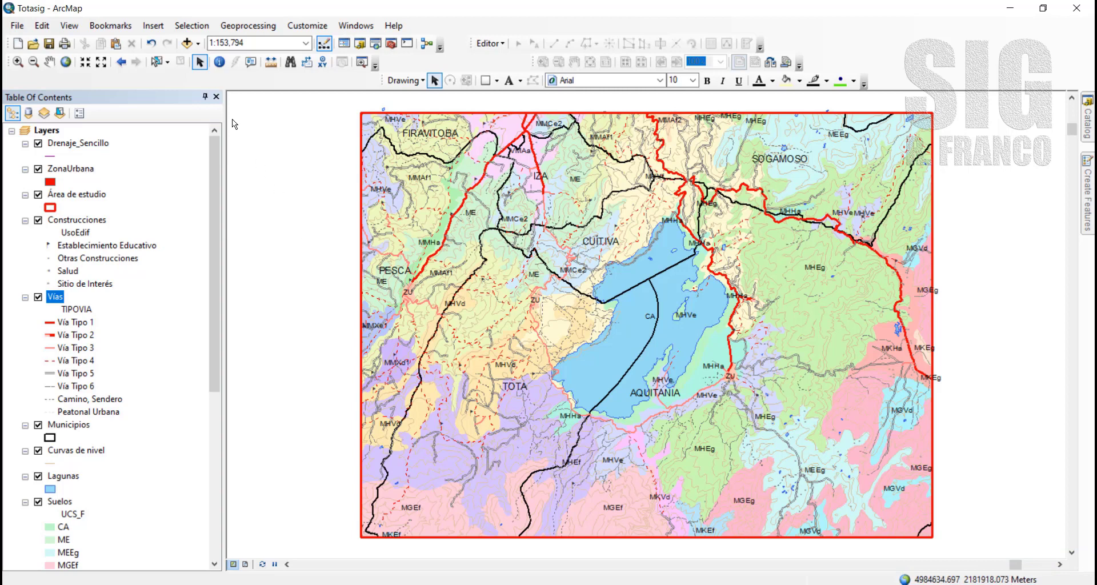
Add the projected shapefile Vias_CTM12.shp from the Capas folder to the map
left_click(187, 44)
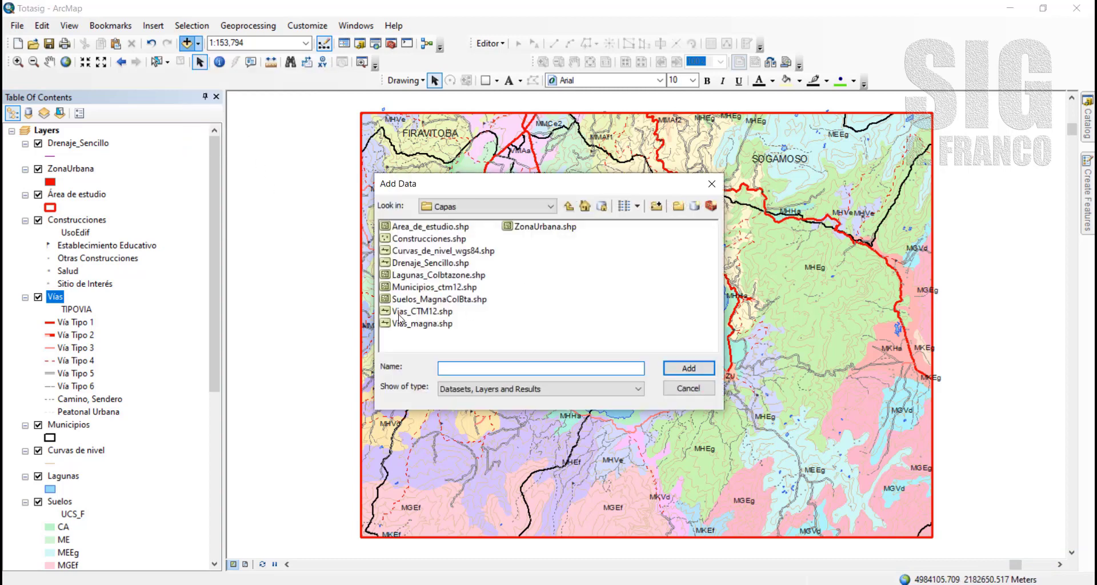
left_click(419, 314)
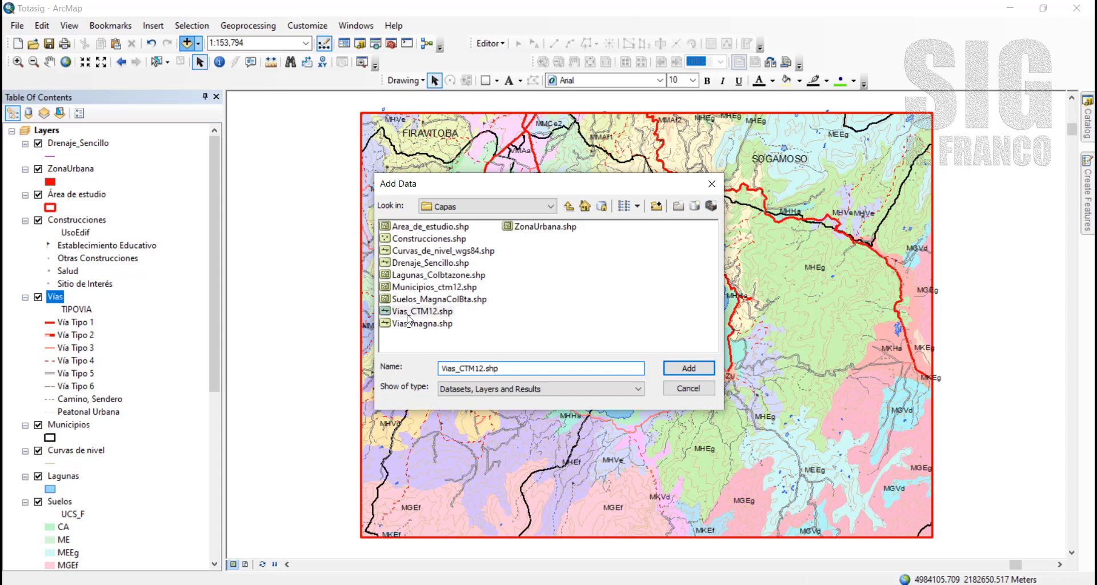
left_click(689, 368)
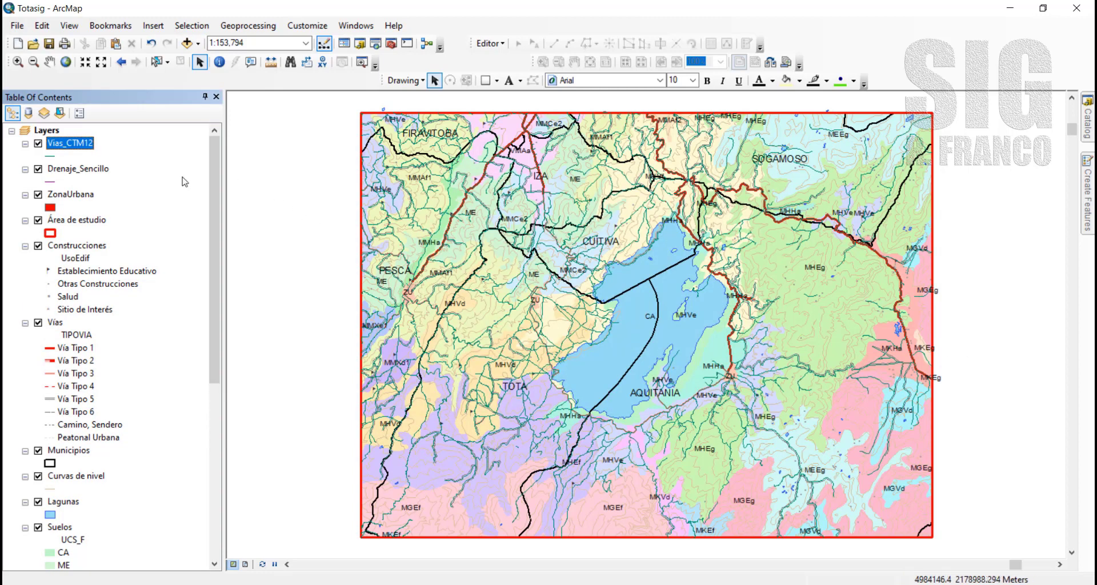
Check the coordinate system of the Vias_CTM12 layer in its source properties
right_click(84, 145)
left_click(159, 442)
left_click(367, 126)
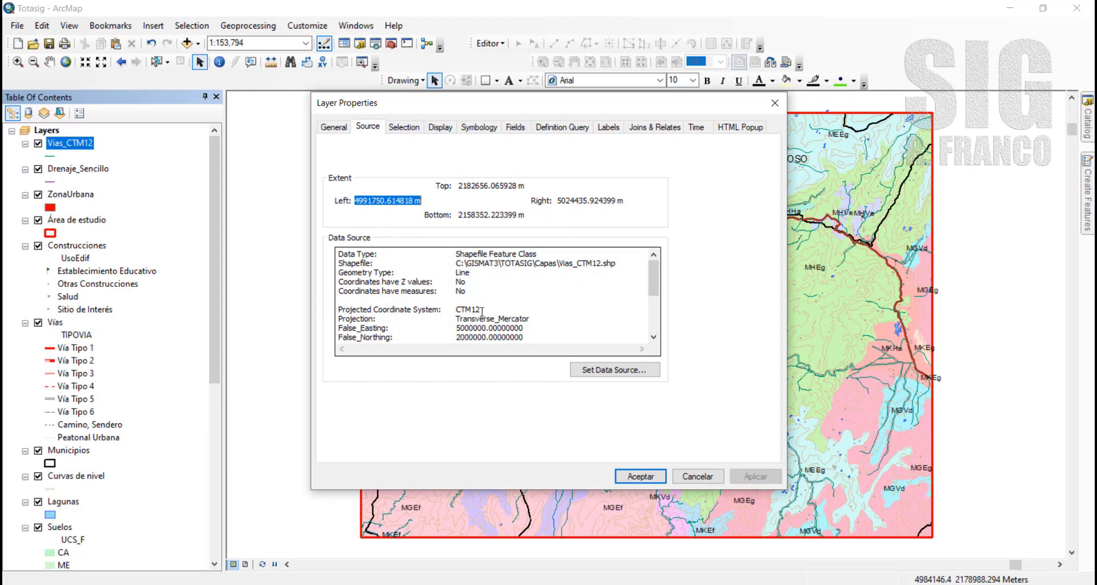
left_click(641, 477)
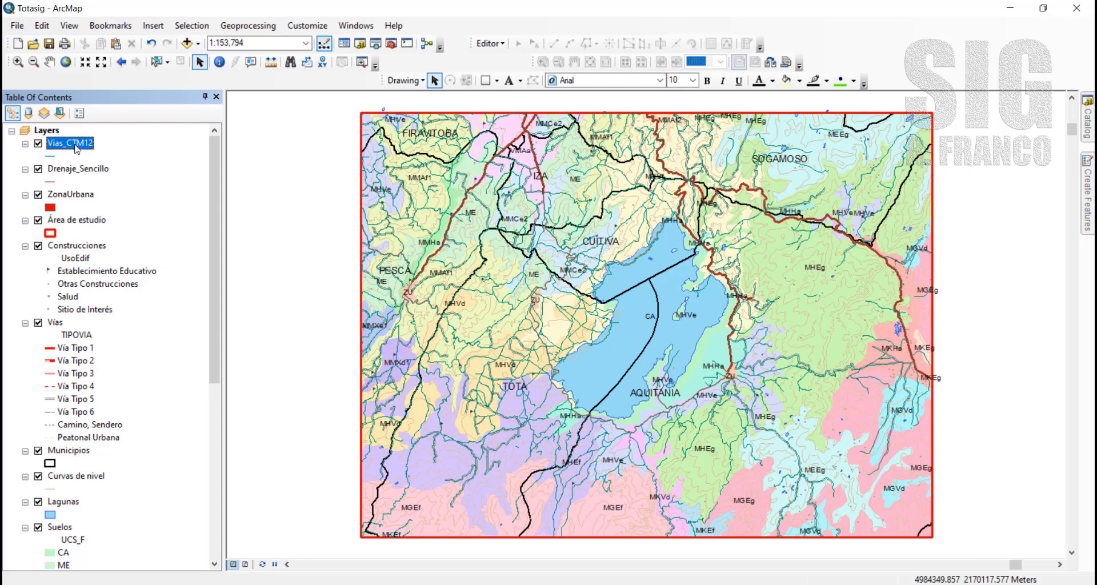
Import the complete symbology definition from the Vías layer into Vias_CTM12, matching it on the TIPOVIA field
double_click(73, 144)
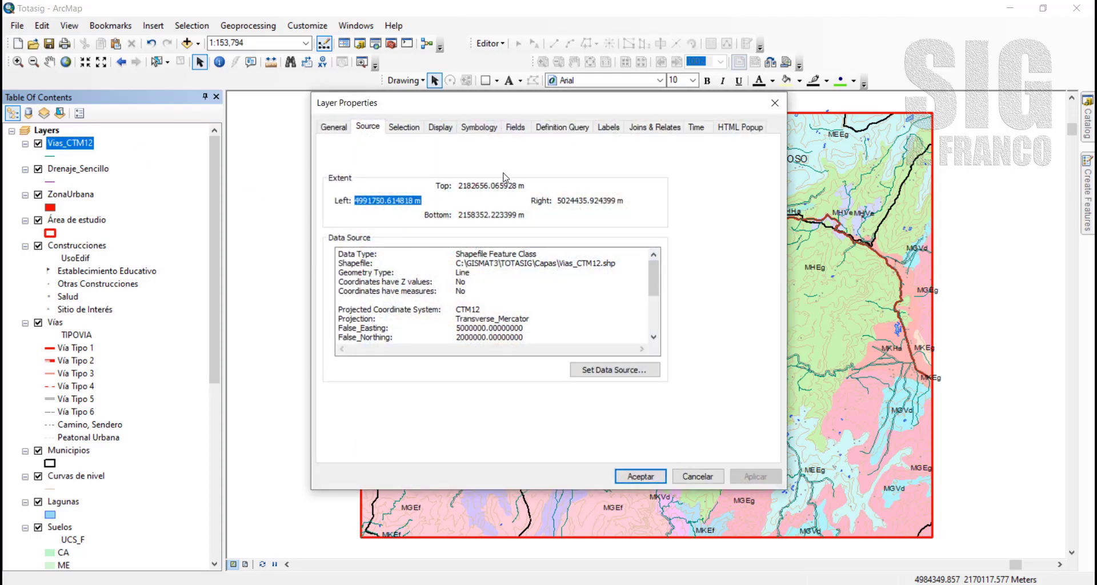
left_click(480, 129)
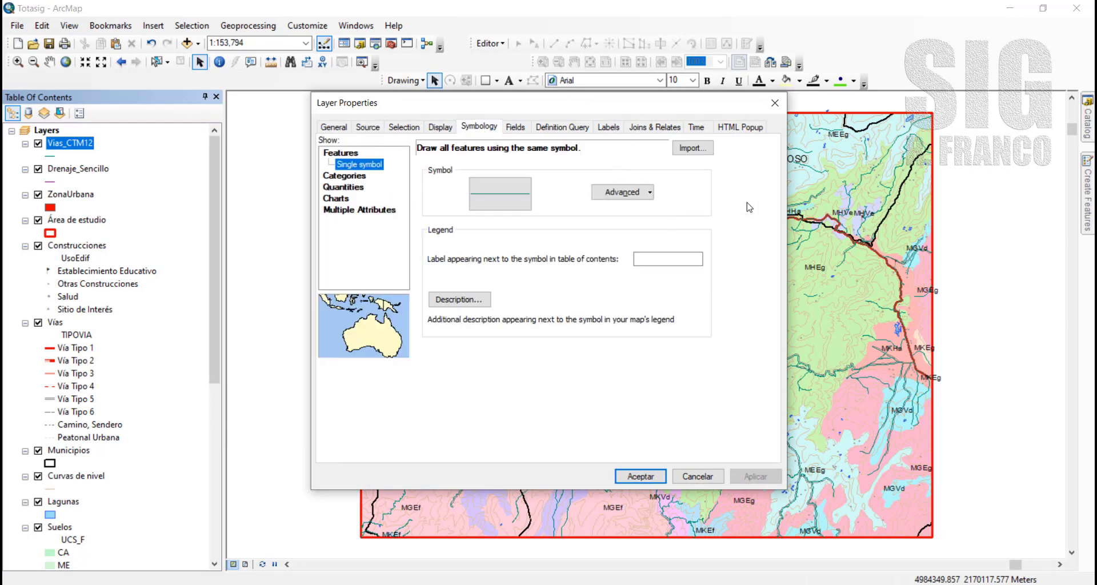
left_click(694, 150)
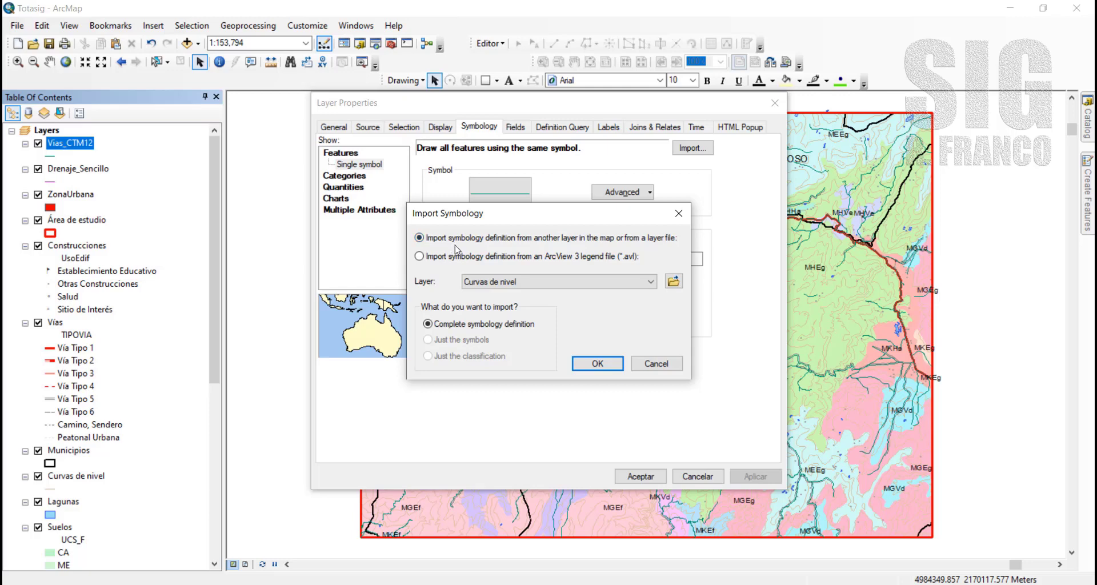
left_click(650, 283)
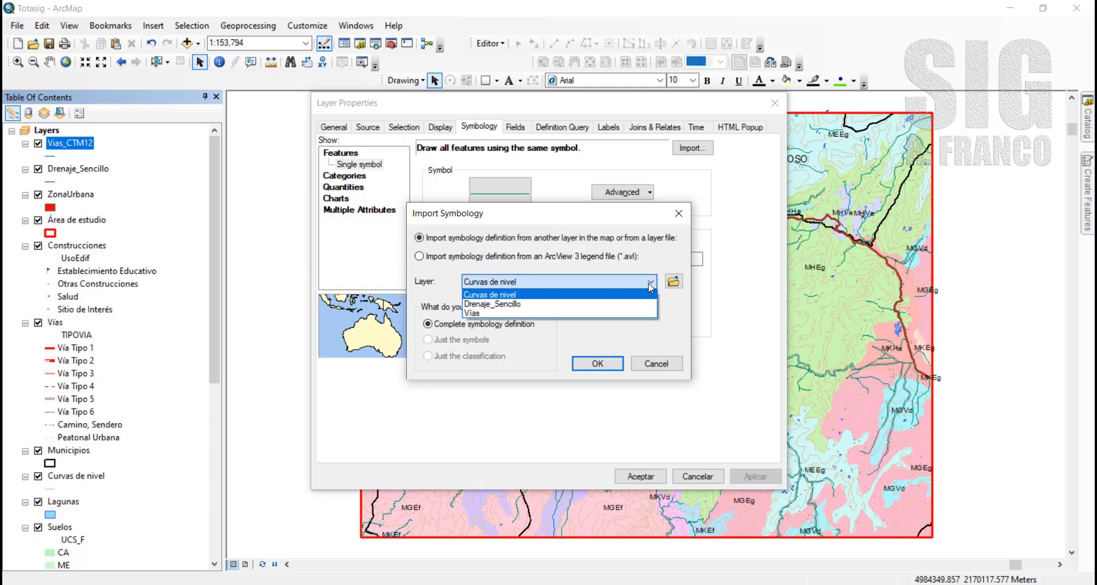
left_click(476, 314)
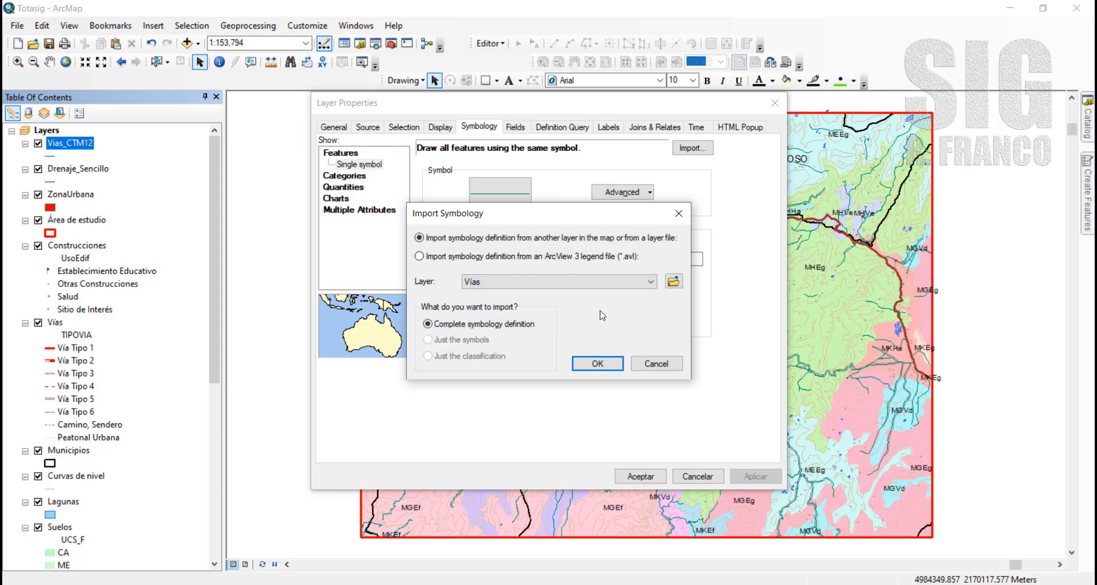
left_click(598, 364)
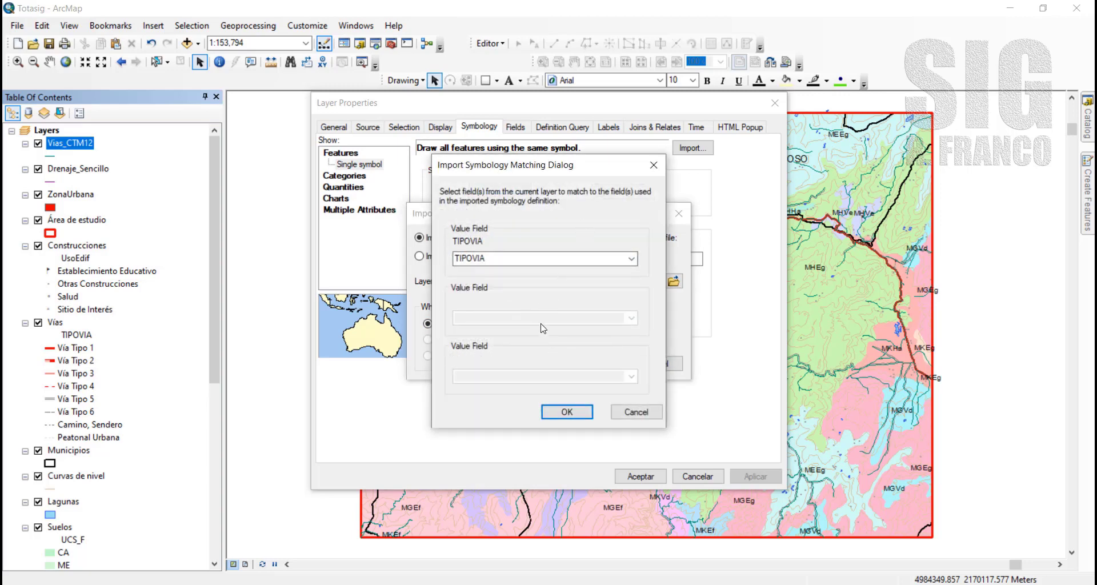
left_click(565, 412)
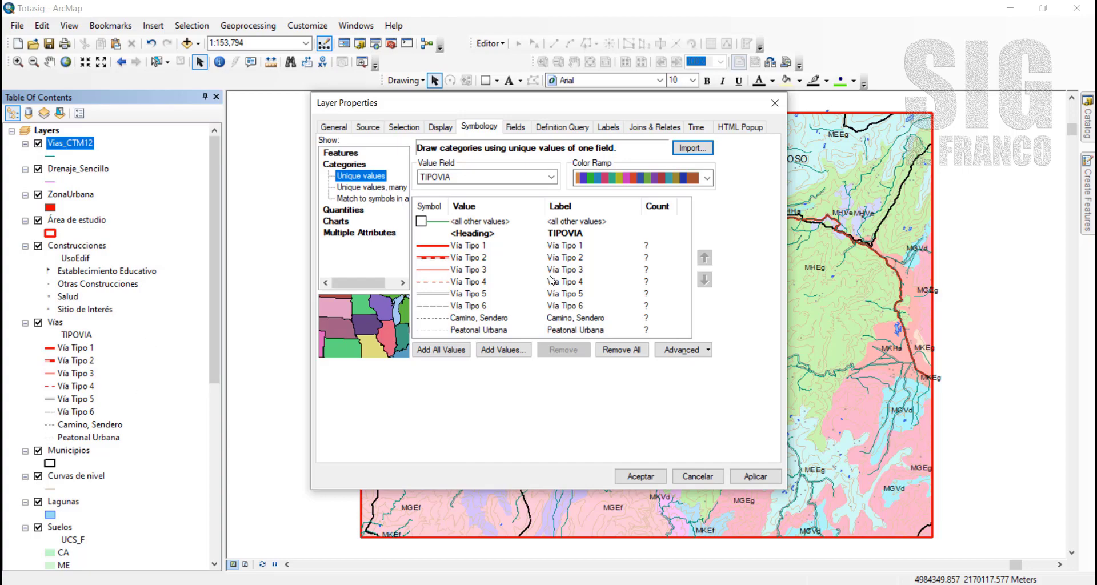
left_click(639, 475)
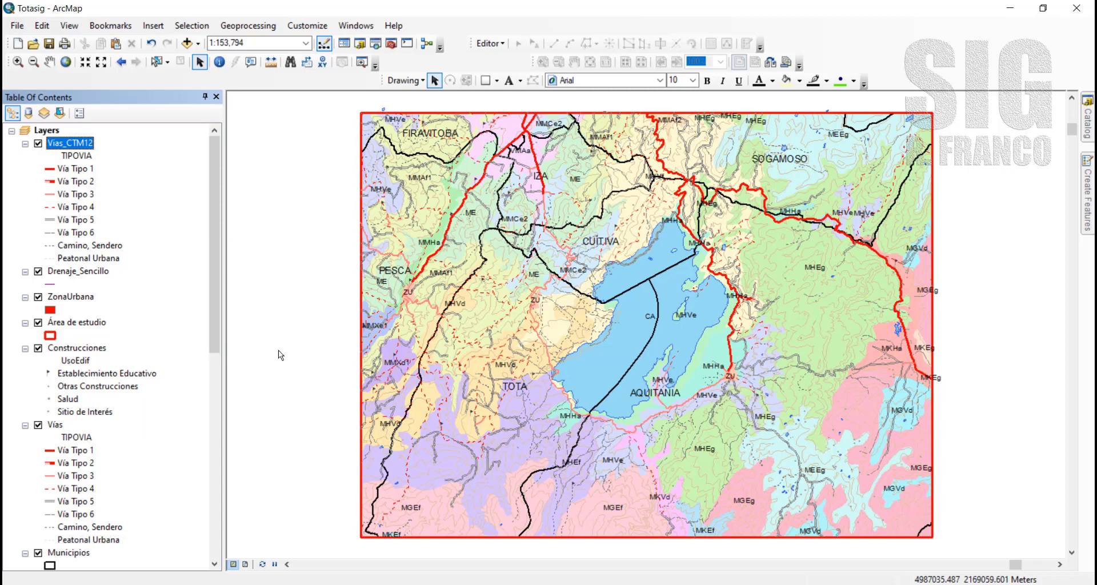
Remove the original Vías layer from the map and place Vias_CTM12 between Construcciones and Municipios in the layer order
left_click(55, 425)
right_click(57, 426)
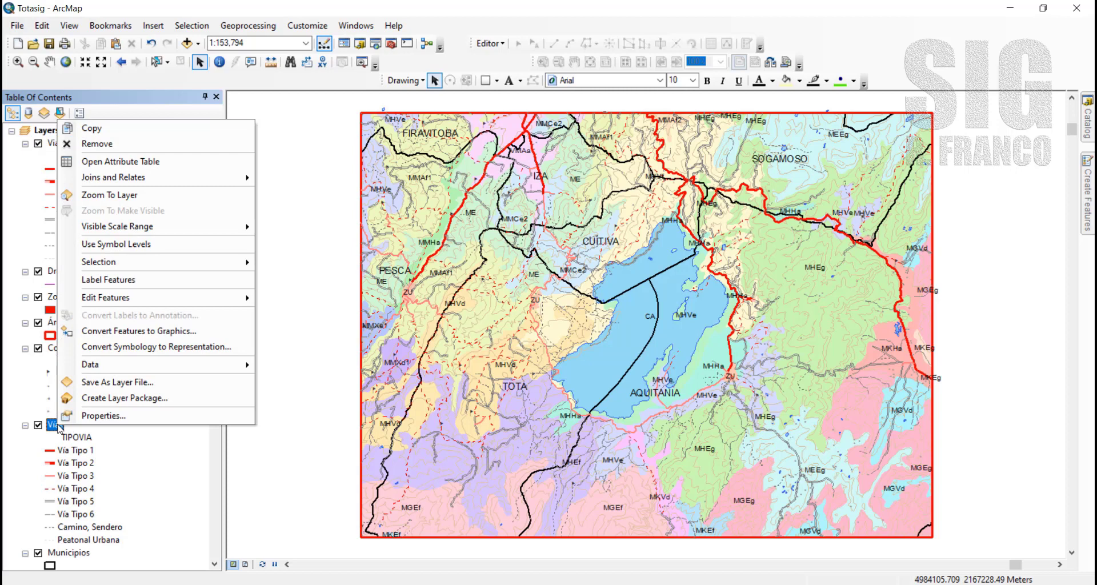
left_click(104, 144)
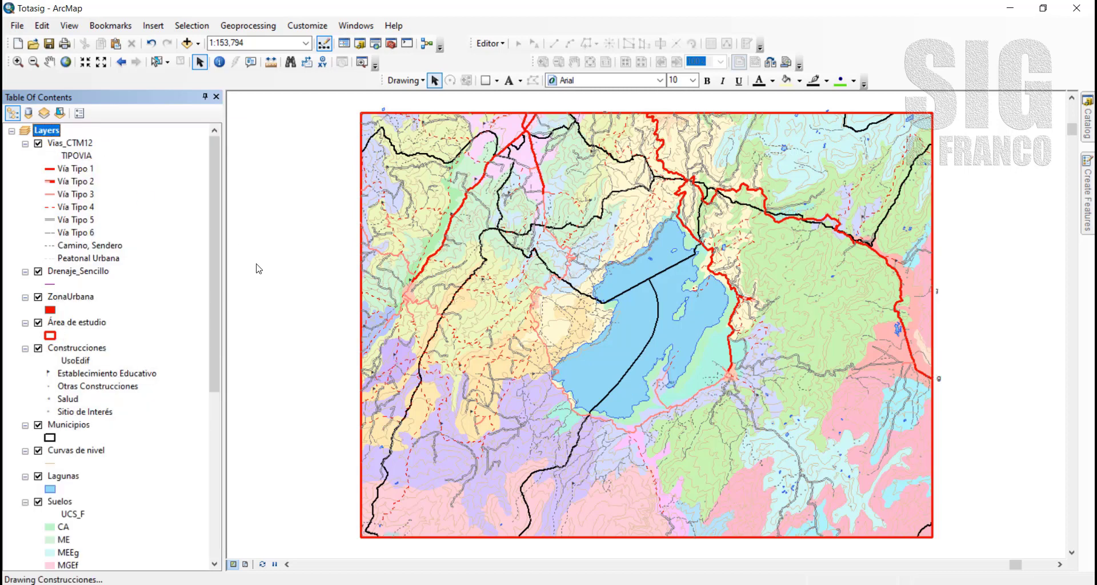
left_click_drag(79, 144, 81, 392)
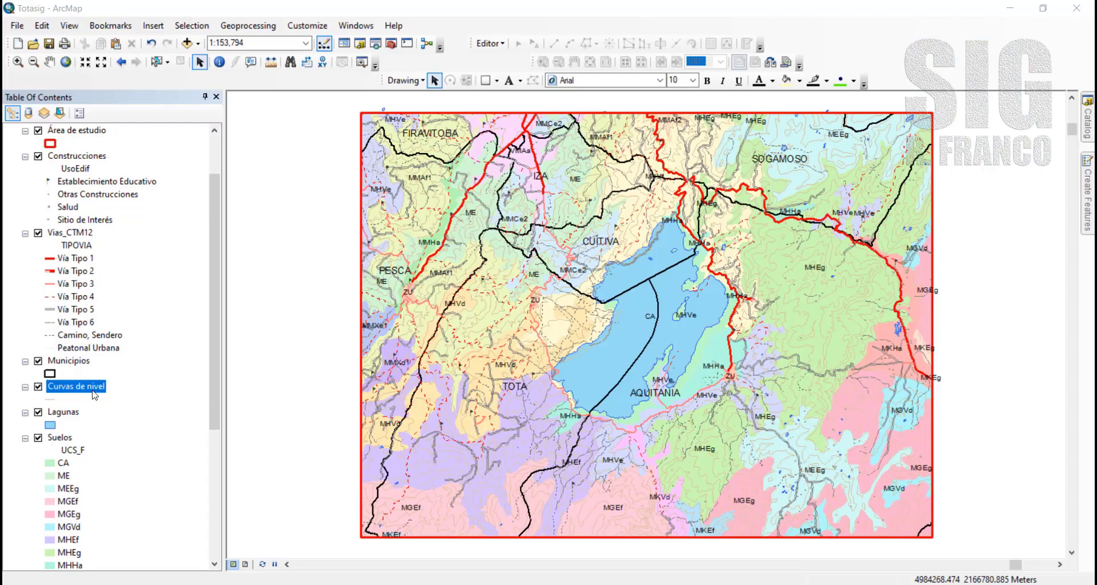
Check the coordinate system of the Curvas de nivel layer and open the Project tool from the Projections and Transformations toolset
double_click(91, 393)
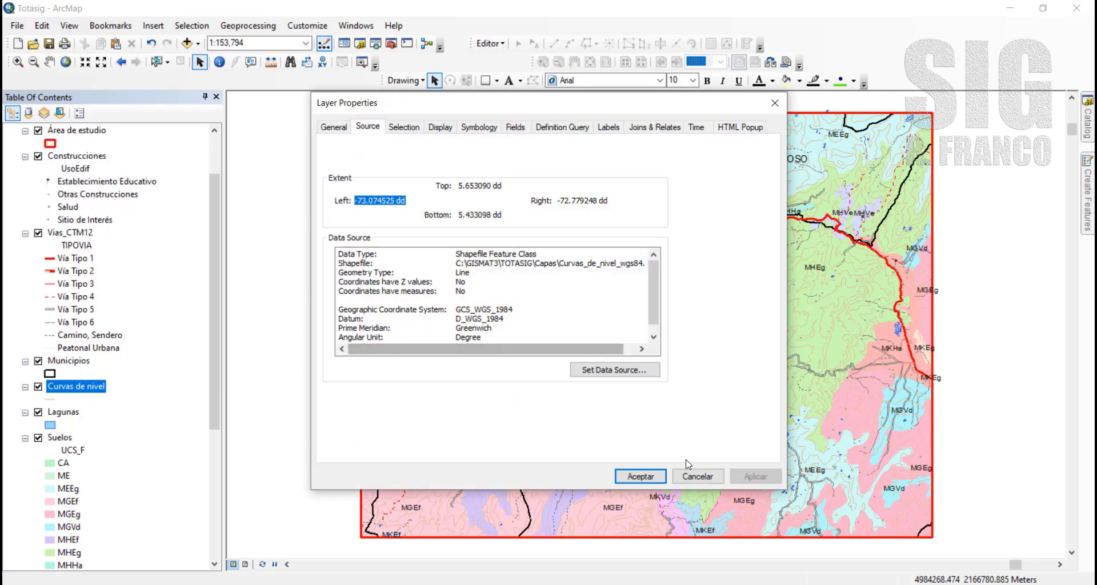
left_click(641, 476)
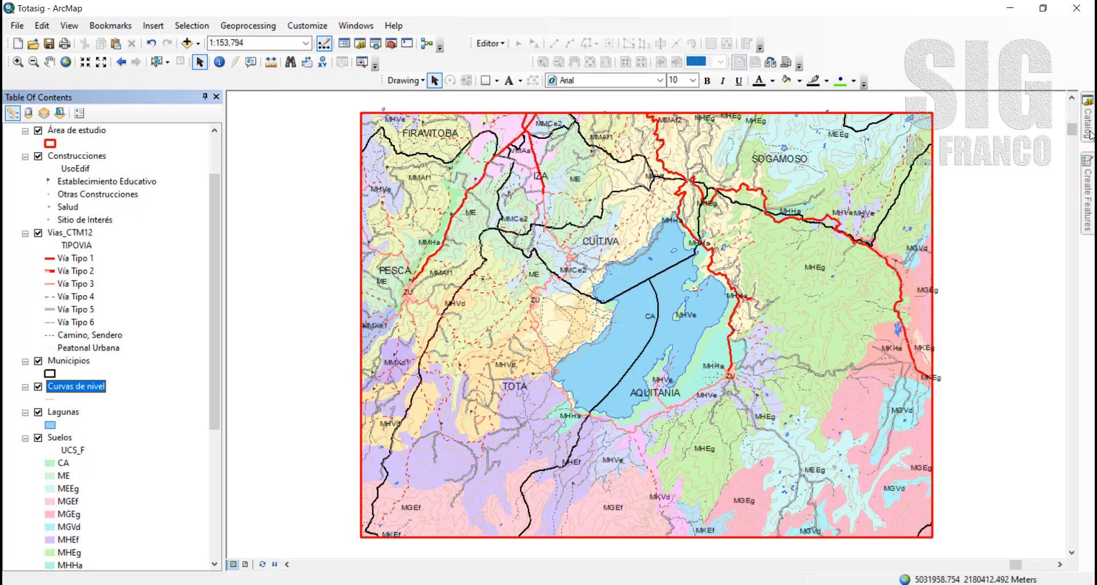
mouse_move(1091, 135)
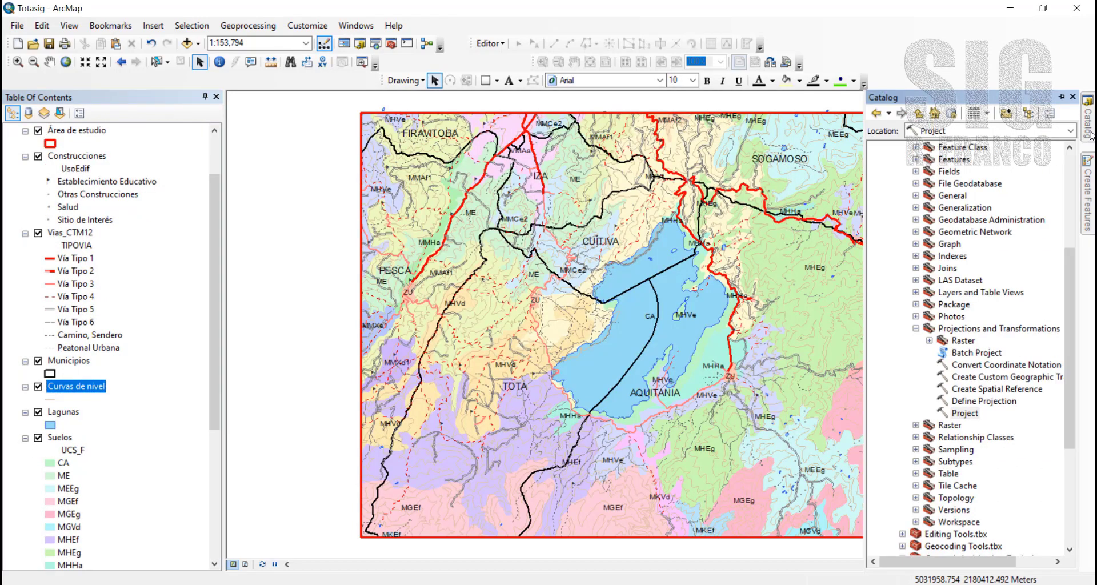
double_click(965, 414)
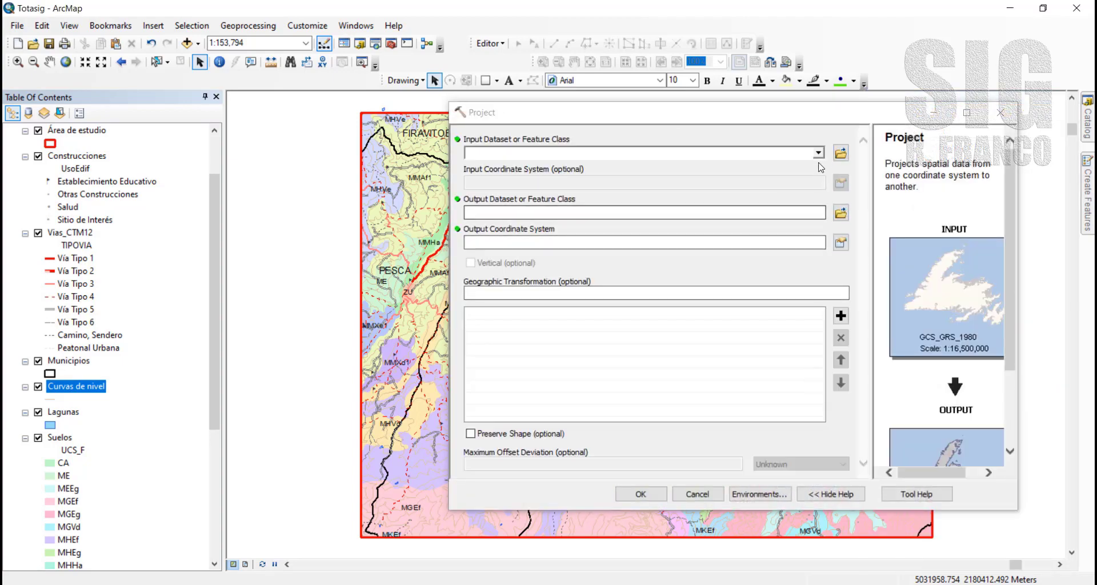
Set Curvas de nivel as the Project tool's input dataset and name the output Curvas_de_nivel_CTM12 in the Capas folder
left_click(820, 153)
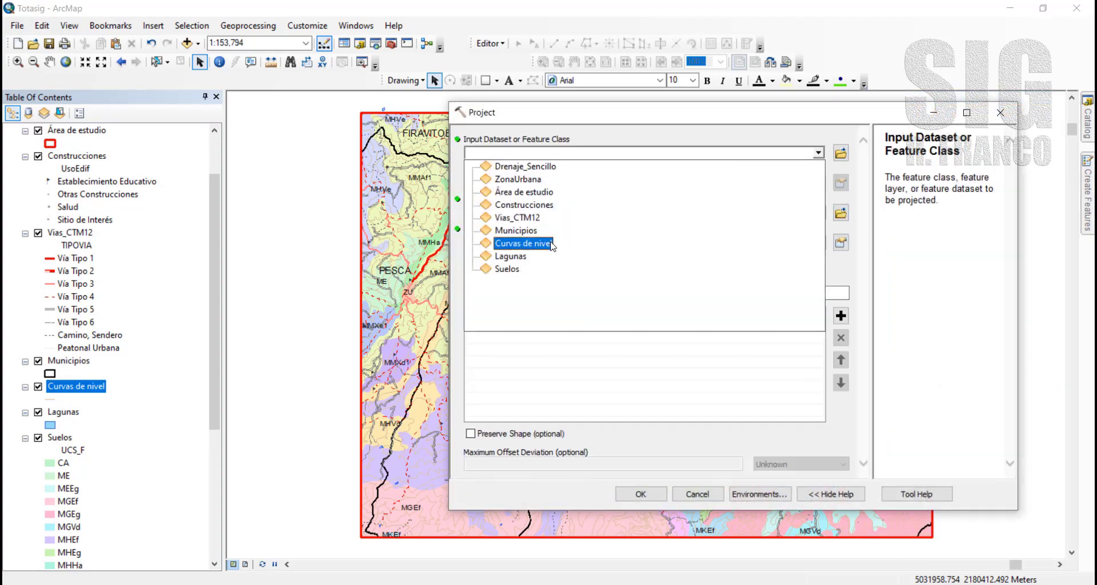
left_click(621, 242)
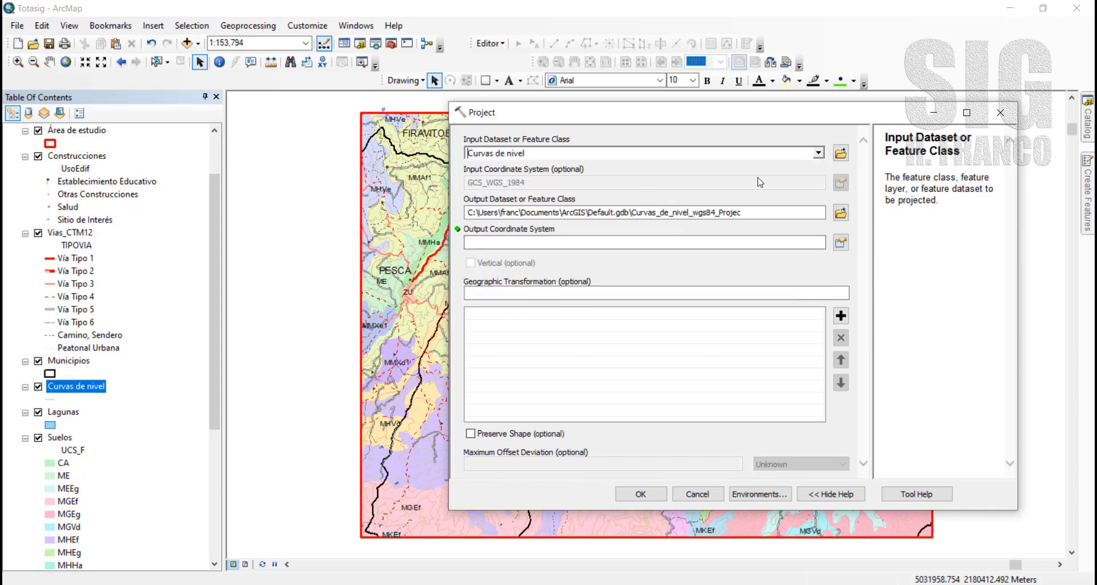
left_click(841, 212)
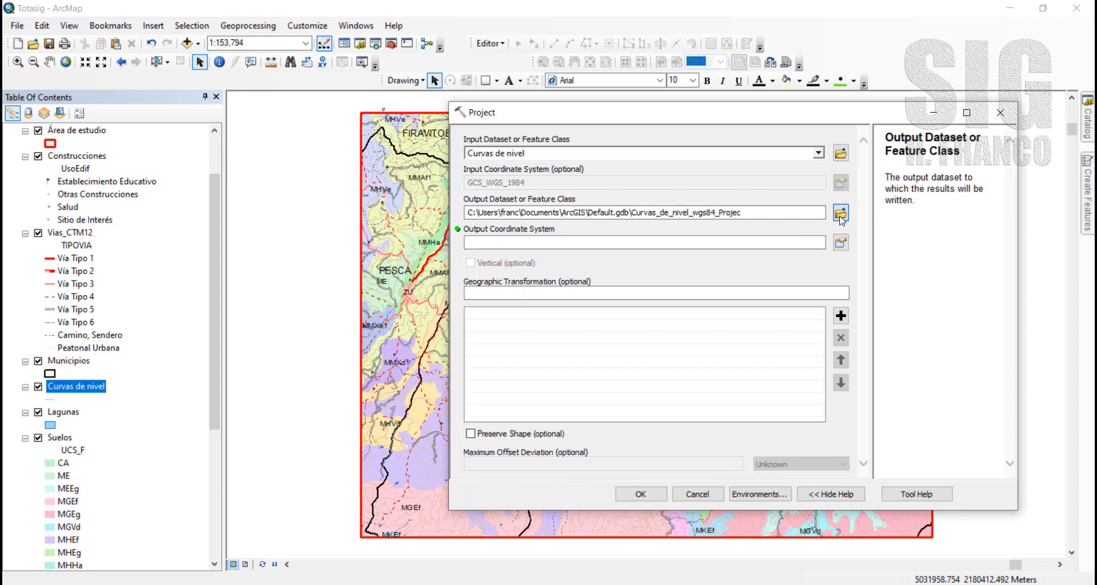
type("Curvas")
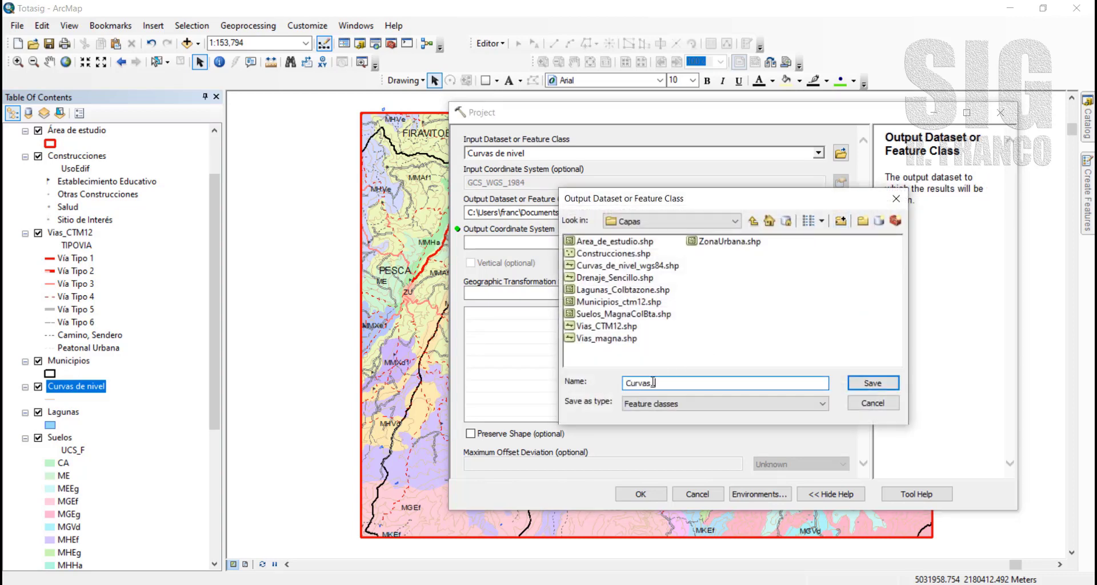
type("_de_nivel_CTM12")
left_click(873, 383)
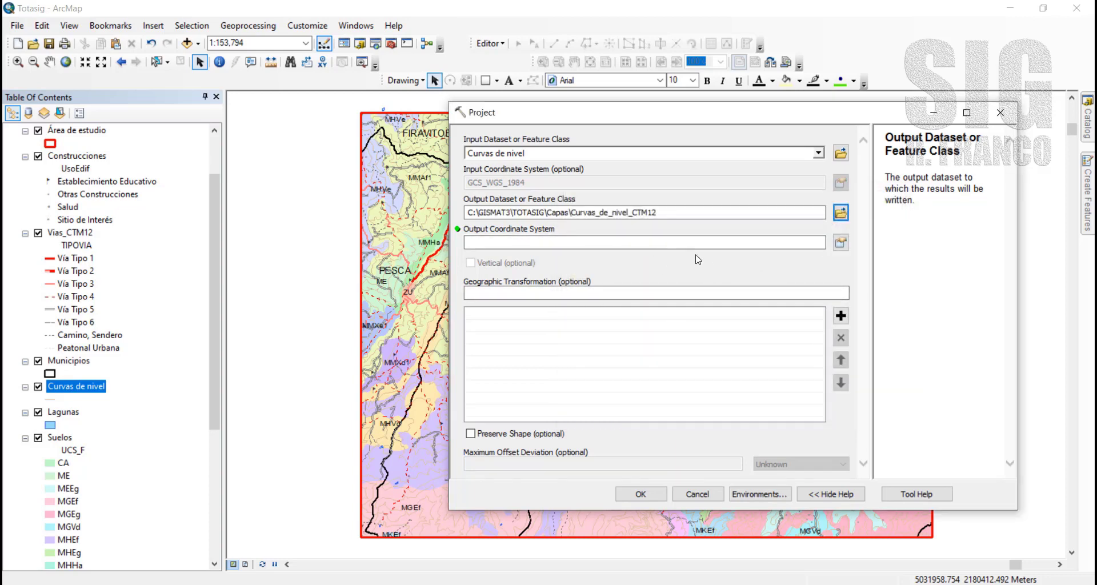
Choose CTM12 from the favorites as the output coordinate system for the contour lines
left_click(841, 243)
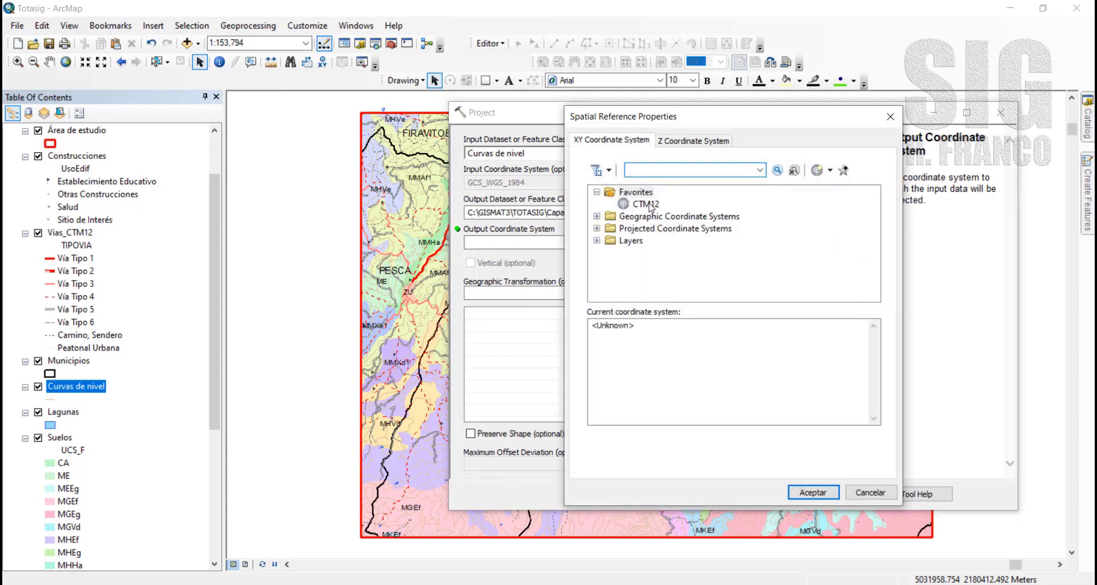
left_click(647, 204)
left_click(813, 492)
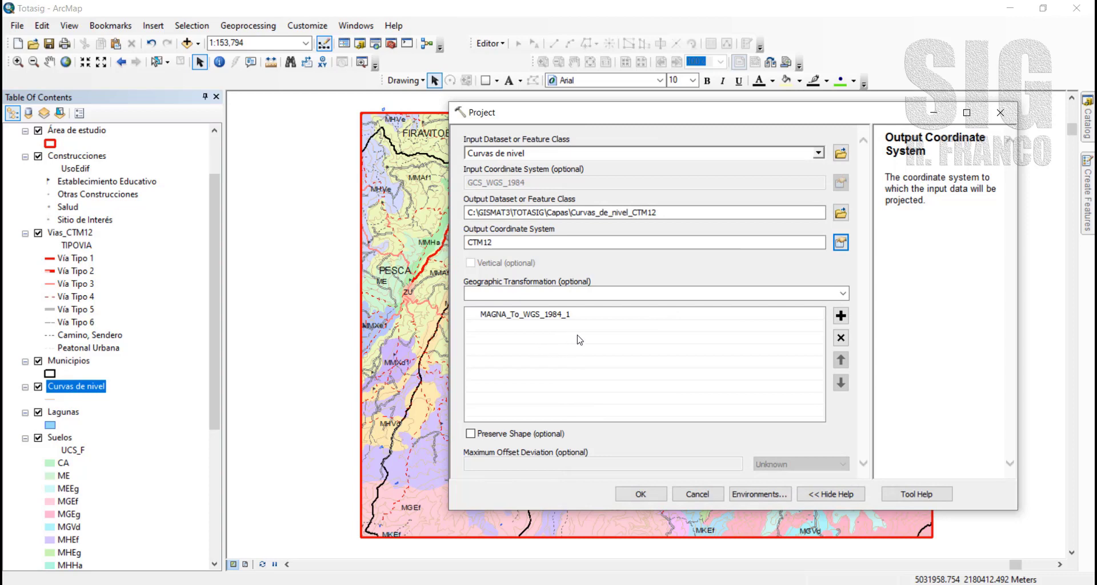
Enable Preserve Shape with a maximum offset deviation of 12.5 meters and run the projection of the contour lines
left_click(490, 436)
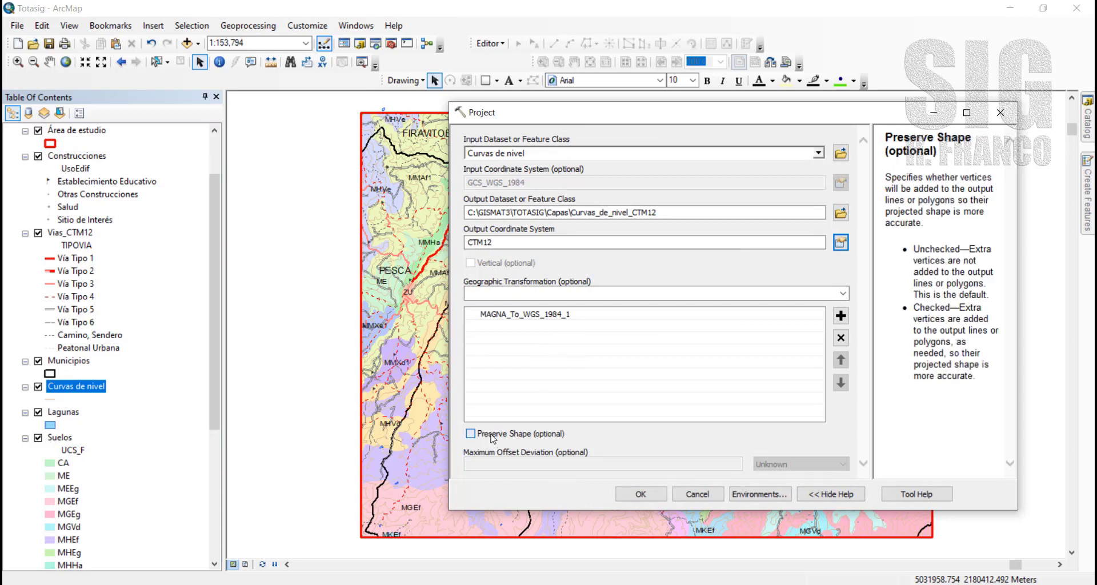
left_click(719, 464)
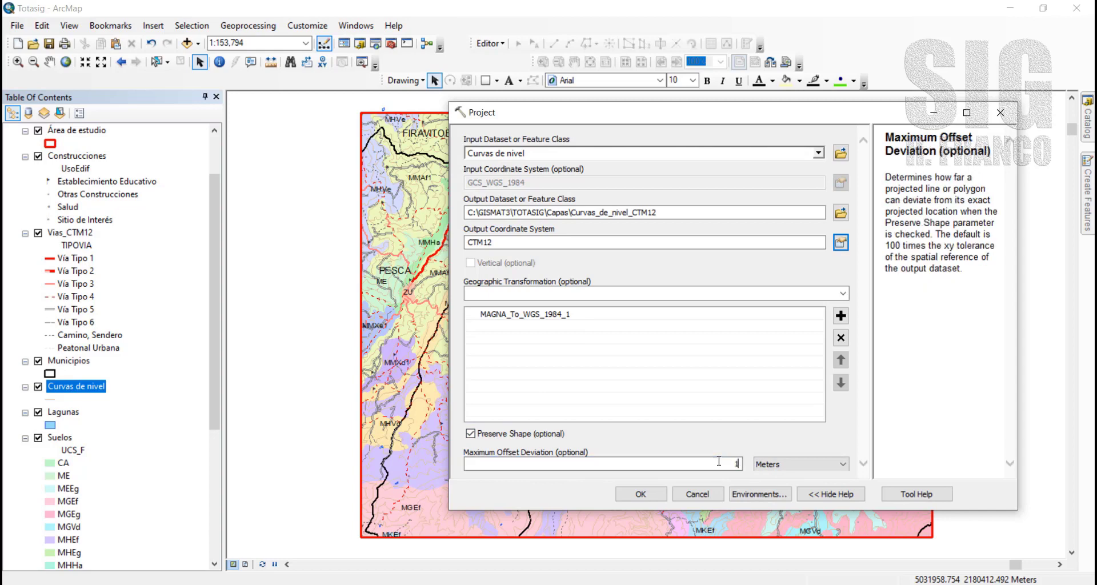
type("12.5")
left_click(641, 494)
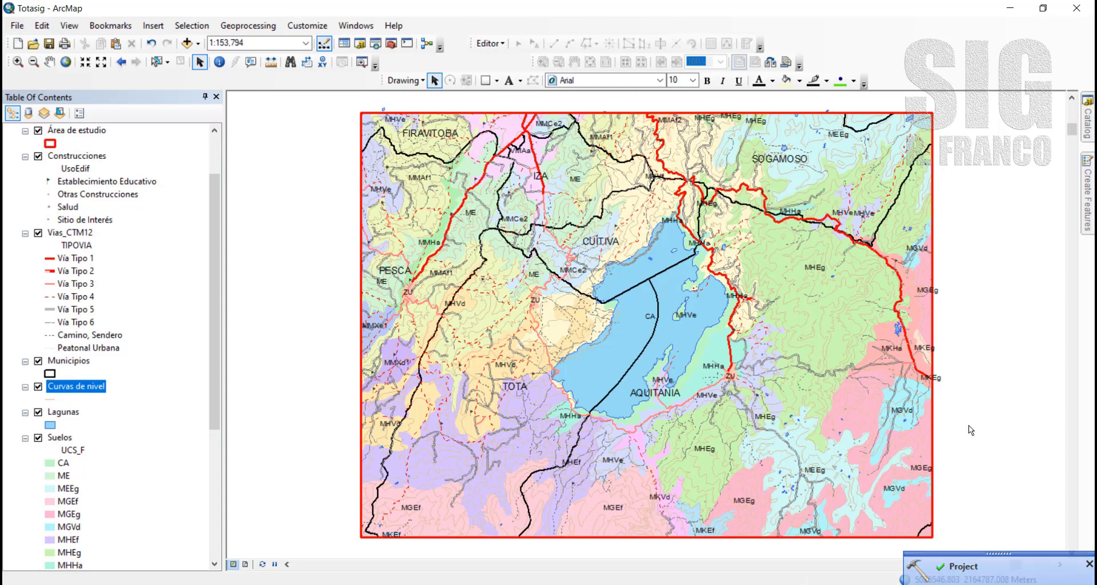
Add Curvas_de_nivel_CTM12.shp from the Capas folder to the map and inspect the projected contour lines up close
left_click_drag(215, 341, 219, 297)
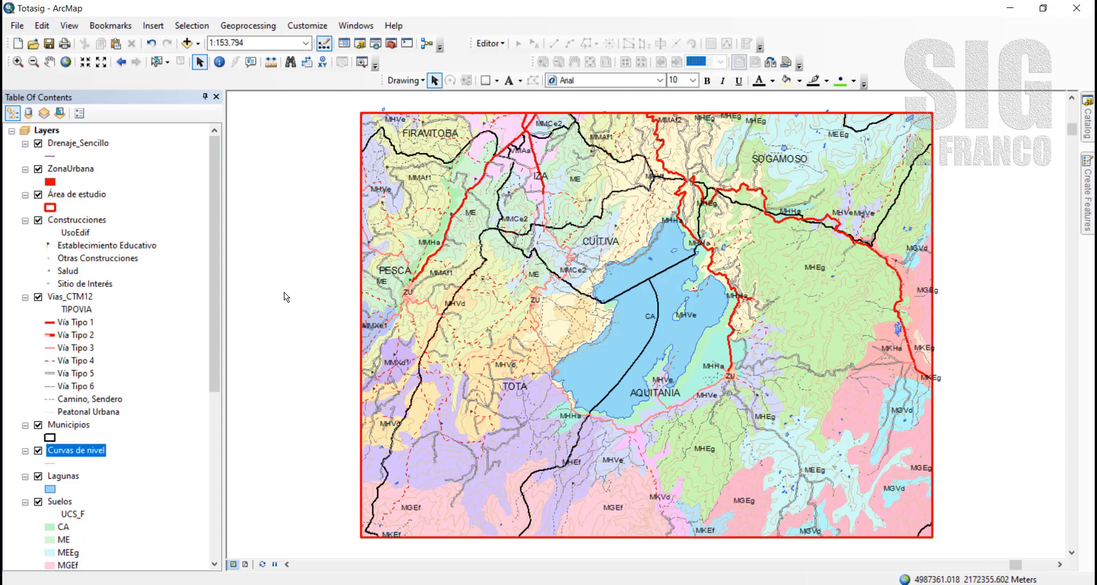
left_click(188, 44)
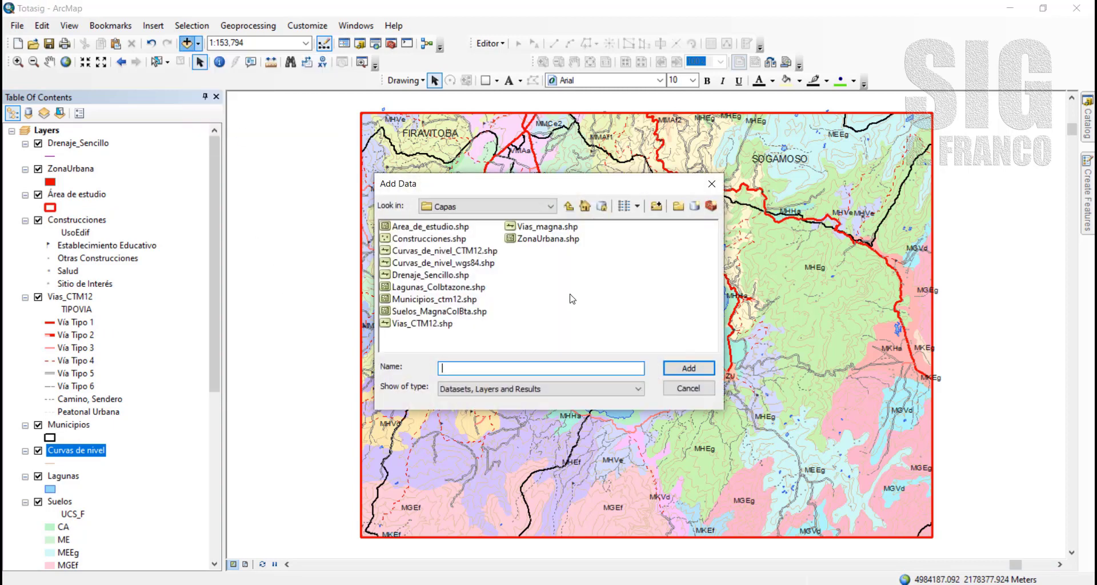
left_click(460, 252)
left_click(689, 368)
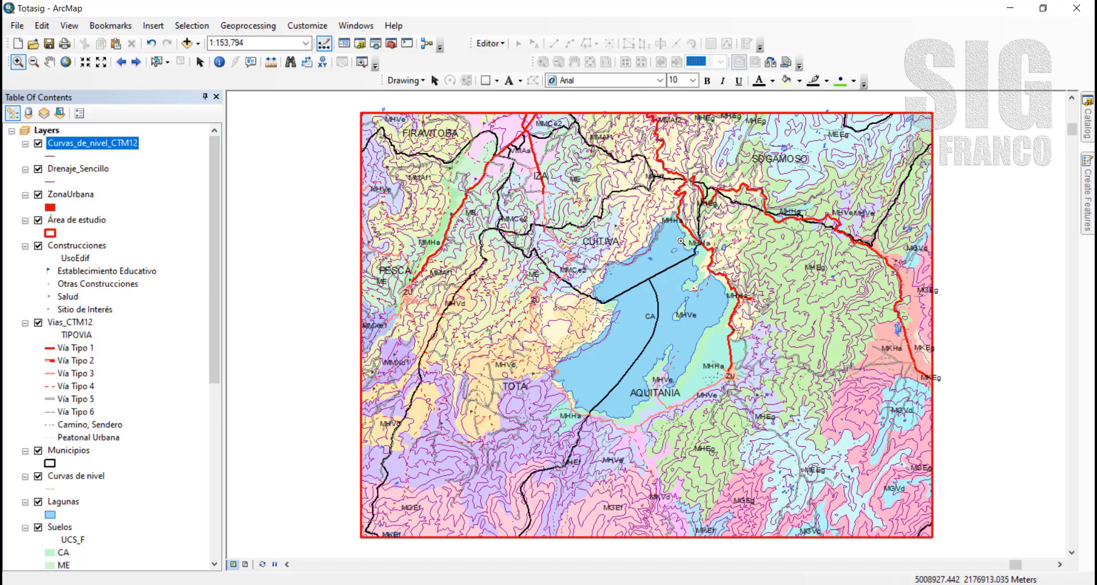
left_click_drag(865, 360, 873, 367)
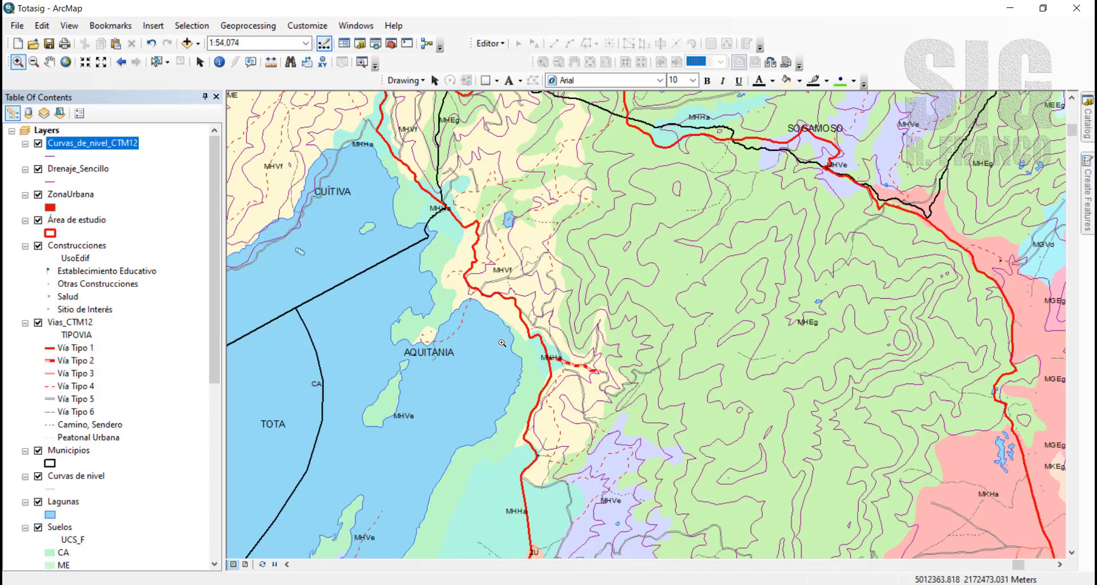
left_click(121, 63)
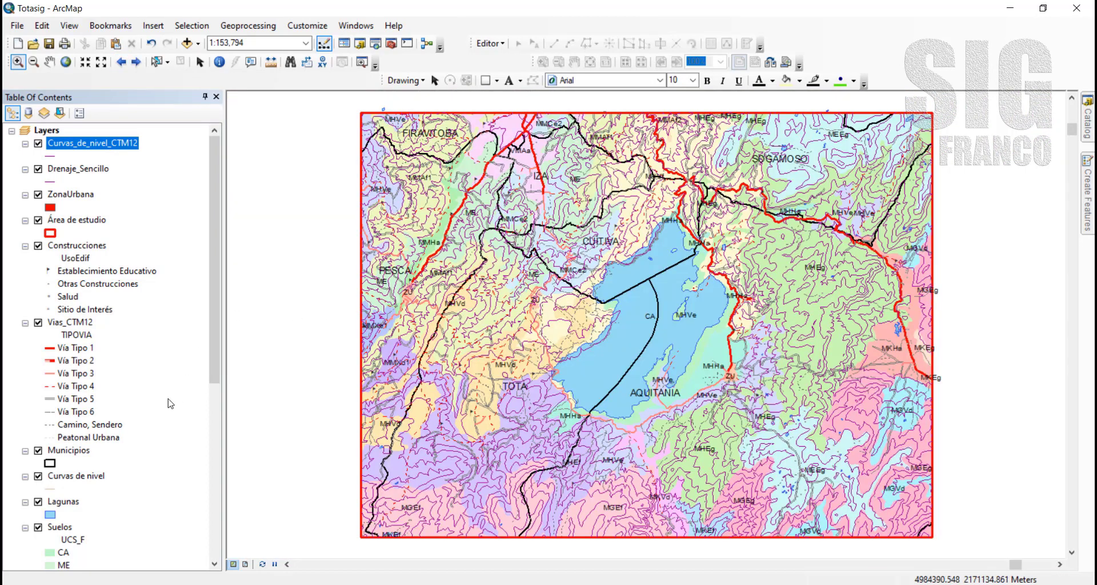
Import the complete symbology definition from the Curvas de nivel layer into Curvas_de_nivel_CTM12 and apply it
double_click(68, 147)
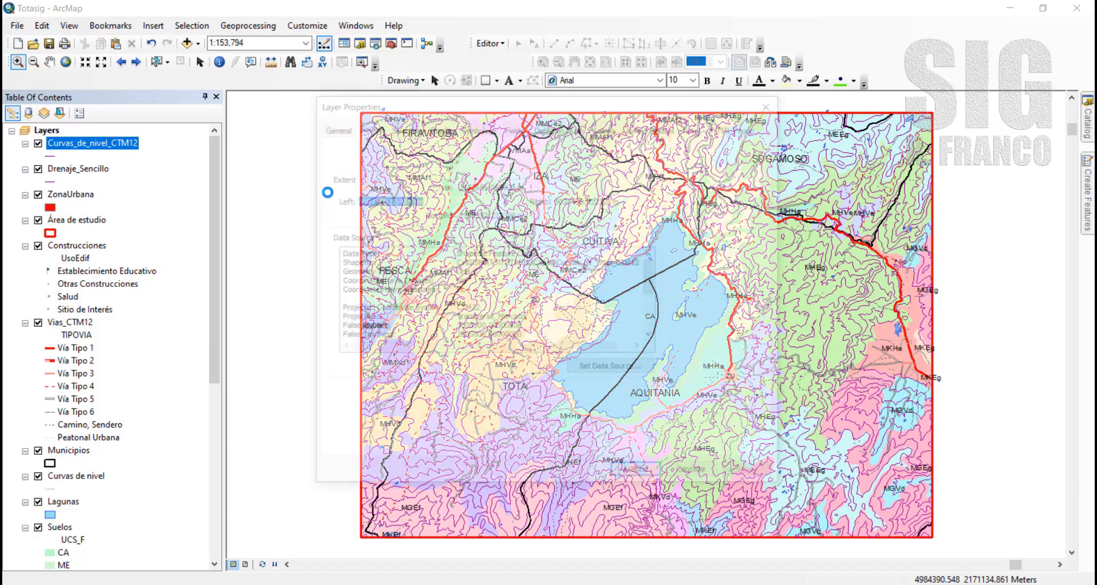
left_click(478, 127)
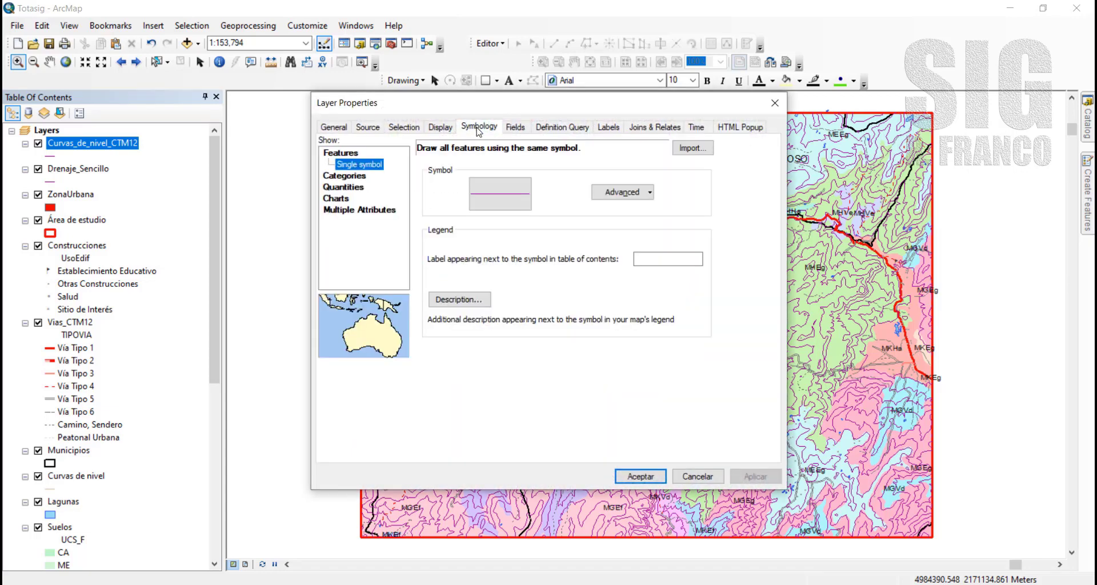
left_click(693, 148)
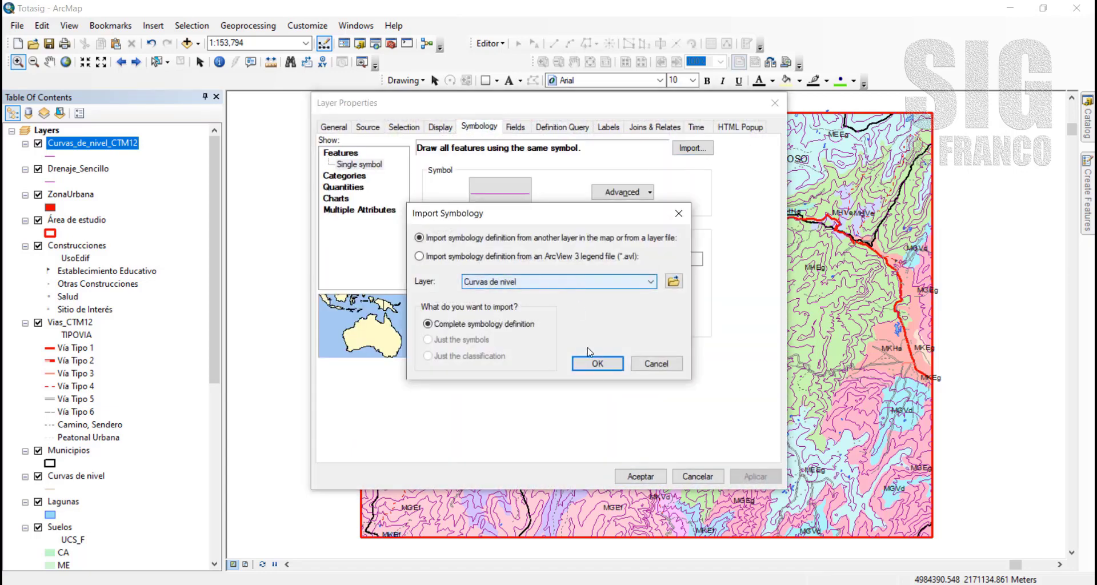
left_click(598, 366)
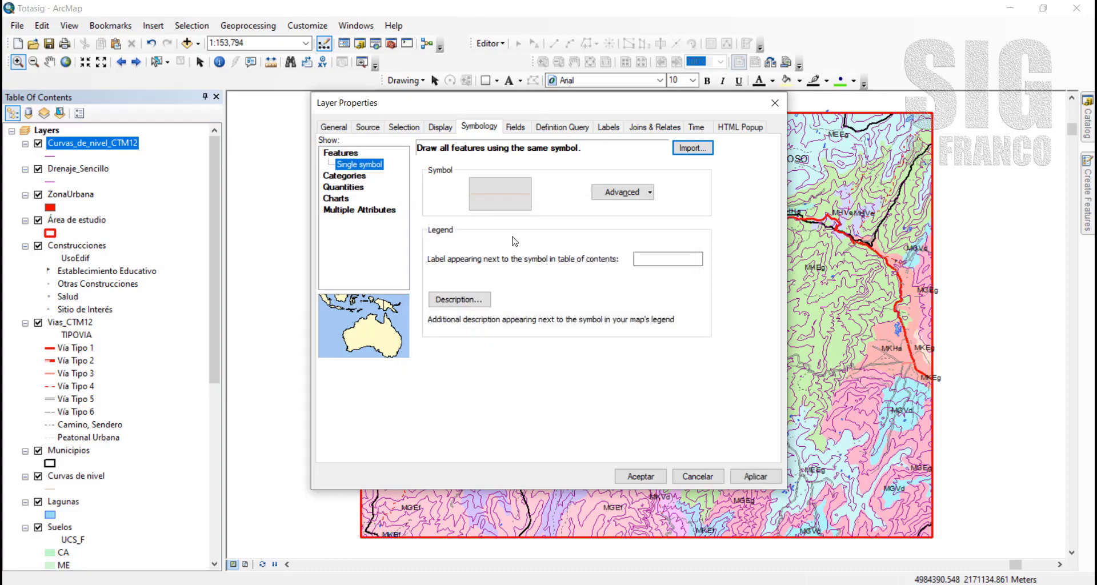
left_click(636, 476)
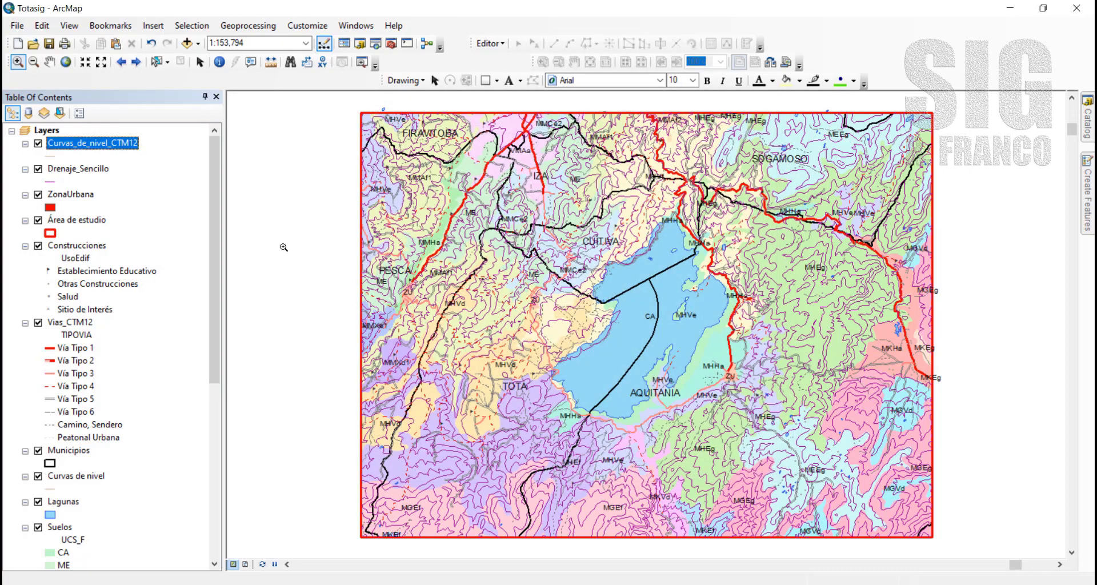
Remove the original Curvas de nivel layer and move Curvas_de_nivel_CTM12 between Vias_CTM12 and Municipios in the layer order
left_click(90, 478)
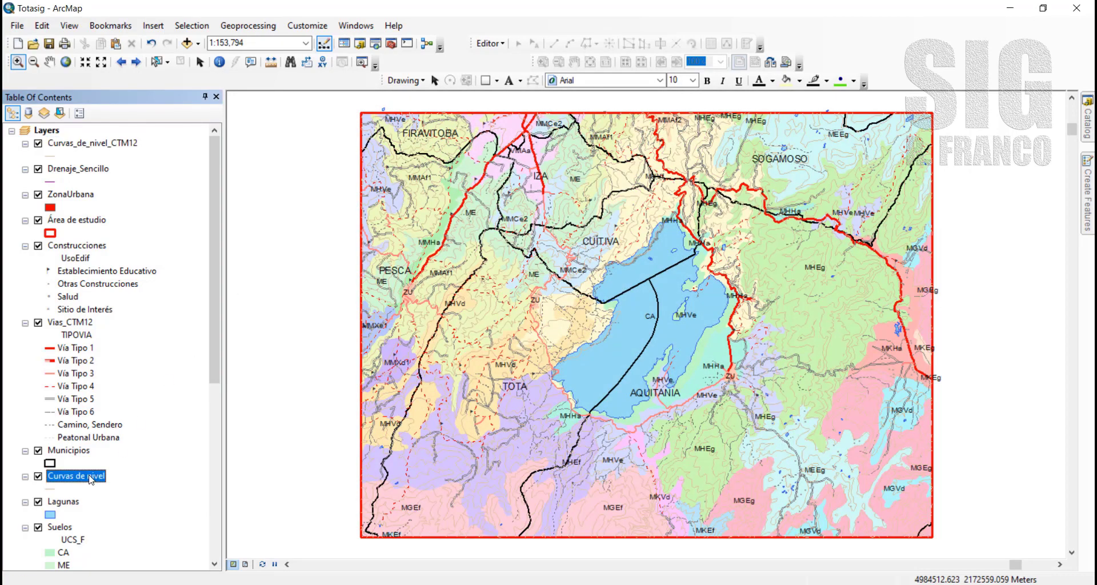
right_click(89, 478)
left_click(148, 196)
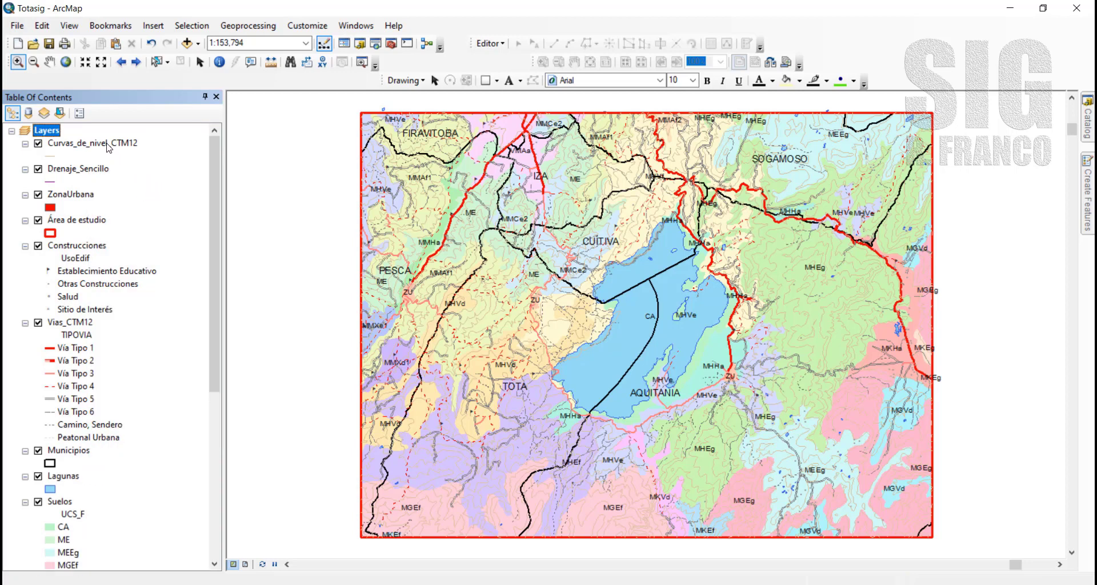
left_click_drag(107, 144, 123, 444)
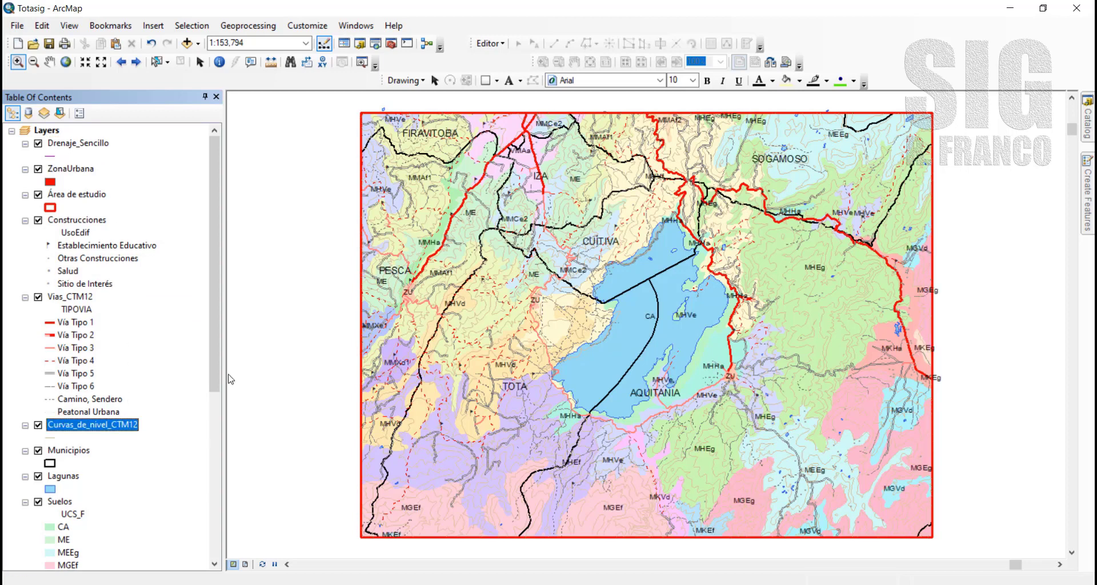
Check the projected coordinate systems in the source properties of the Curvas_de_nivel_CTM12 and Suelos layers
right_click(132, 429)
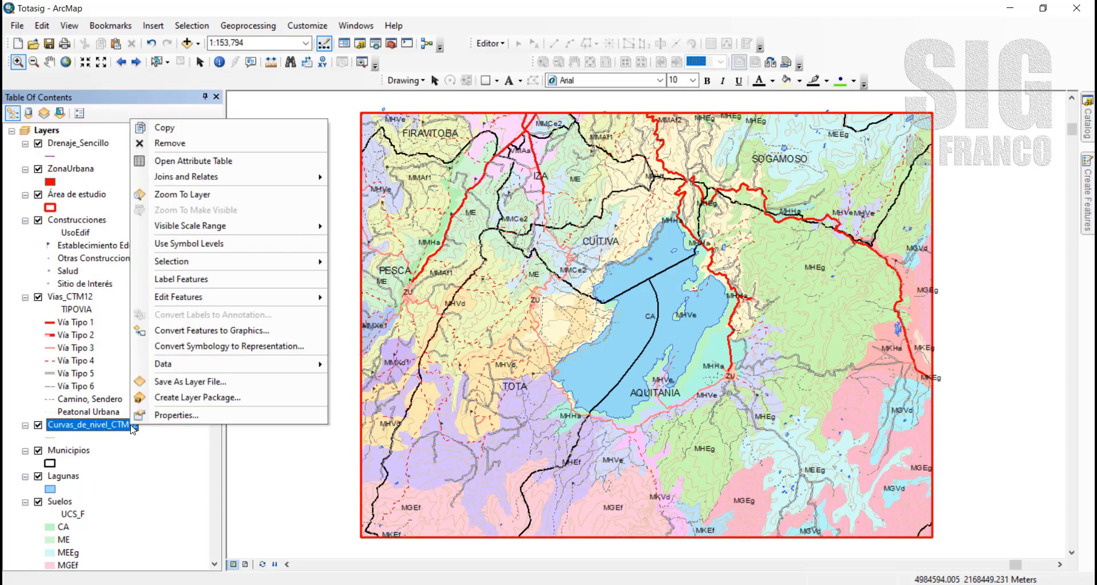
left_click(171, 412)
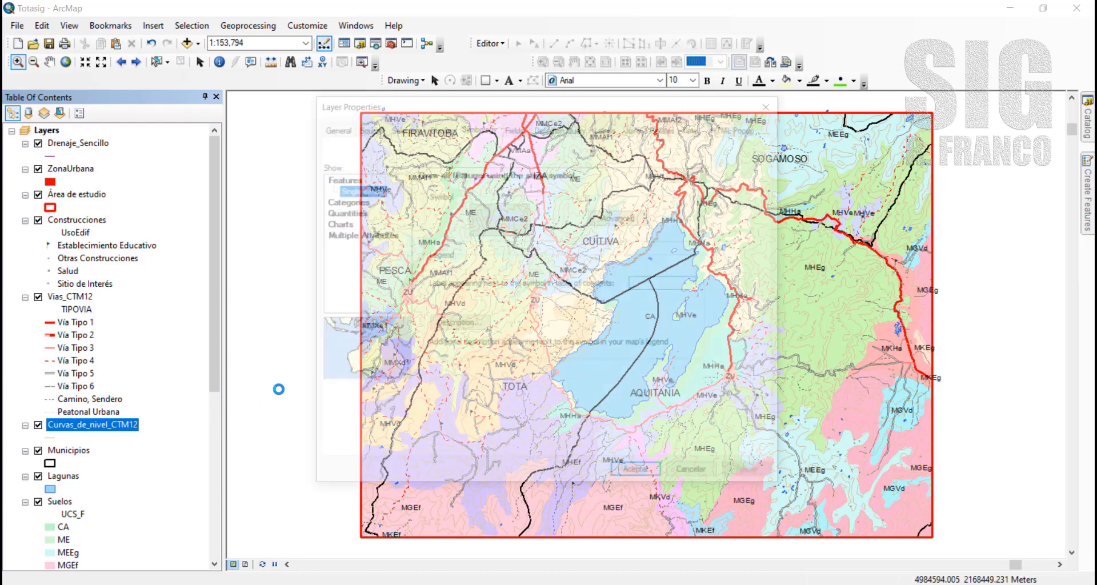
left_click(366, 129)
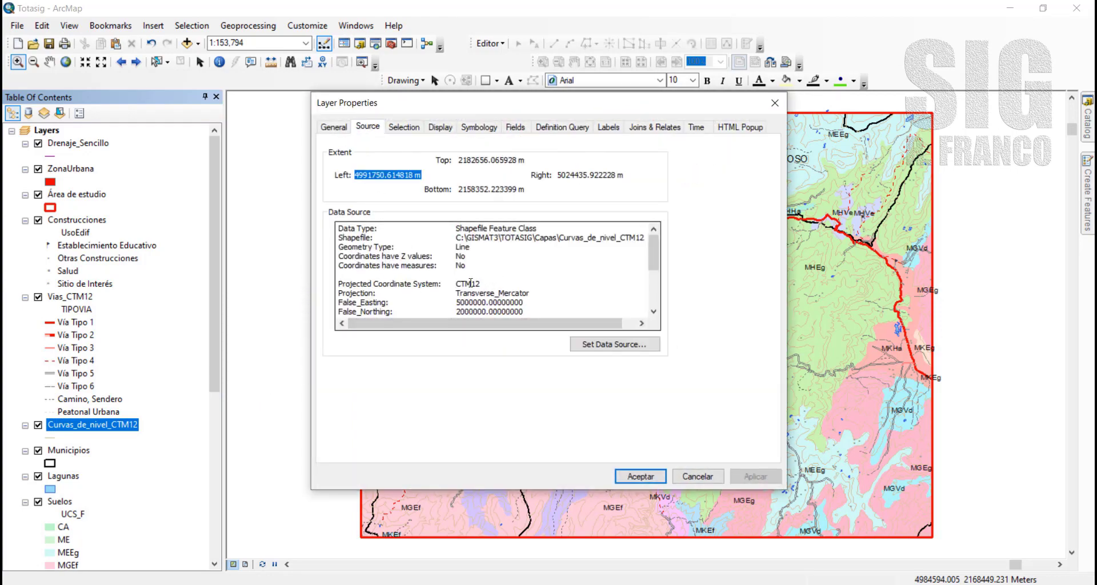
left_click(633, 477)
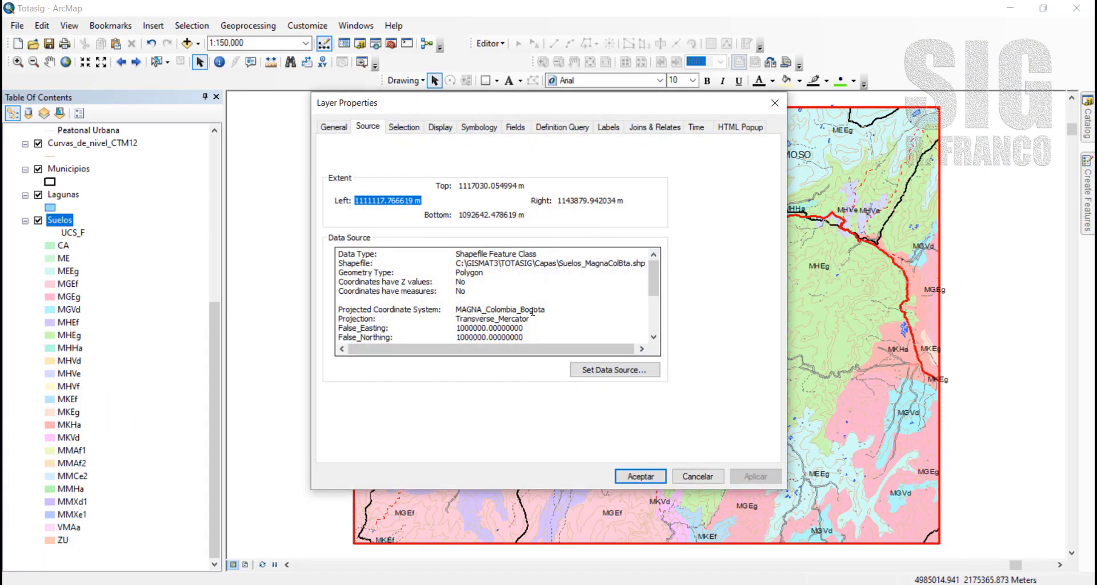
left_click(694, 478)
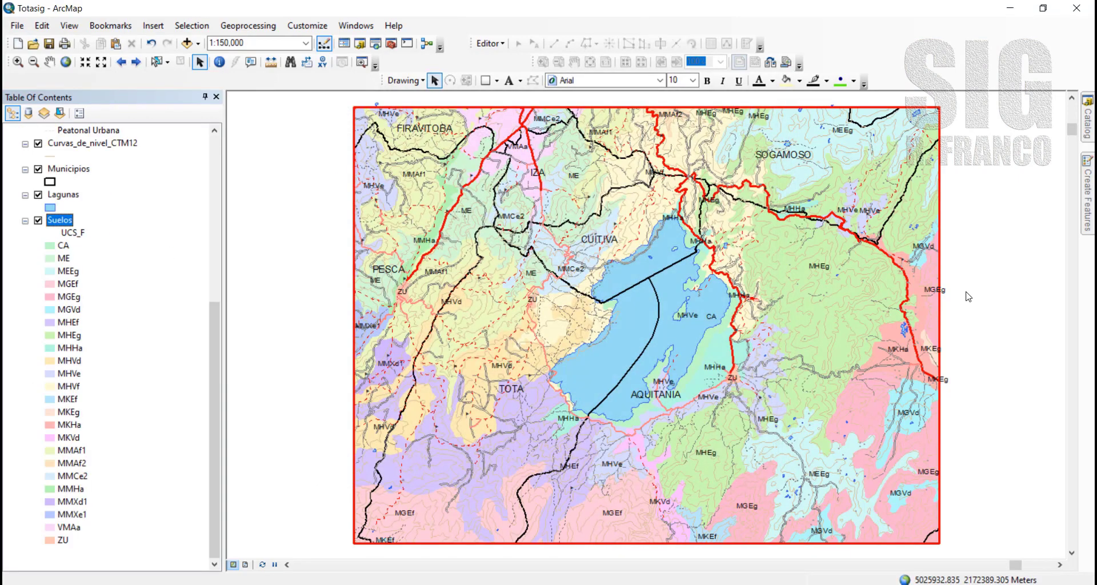
Set Suelos as the Project tool's input dataset and name the output Suelos_CTM12 in the Capas folder
left_click(1088, 130)
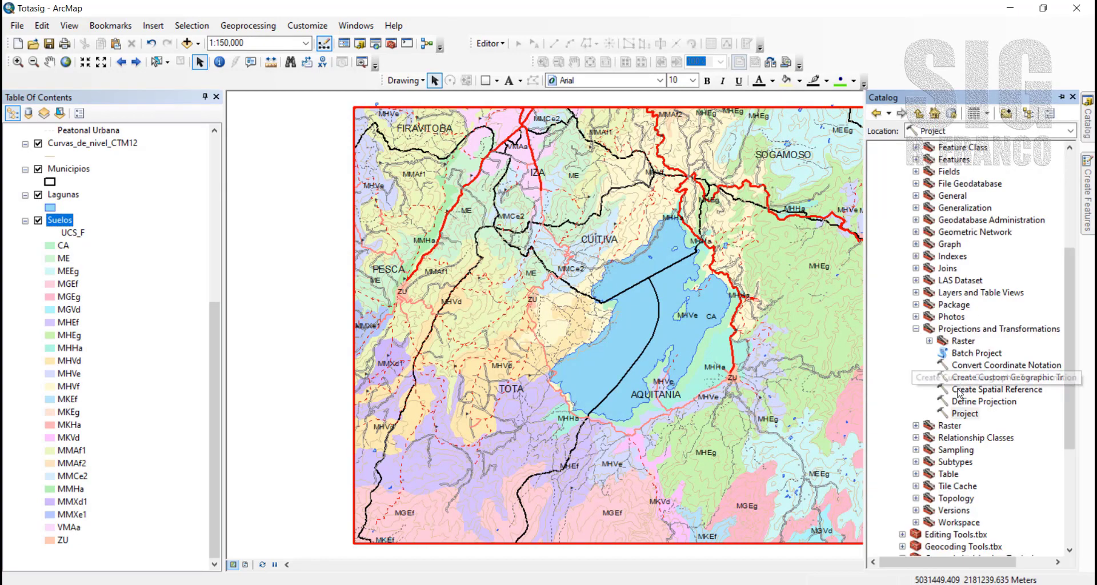
double_click(965, 413)
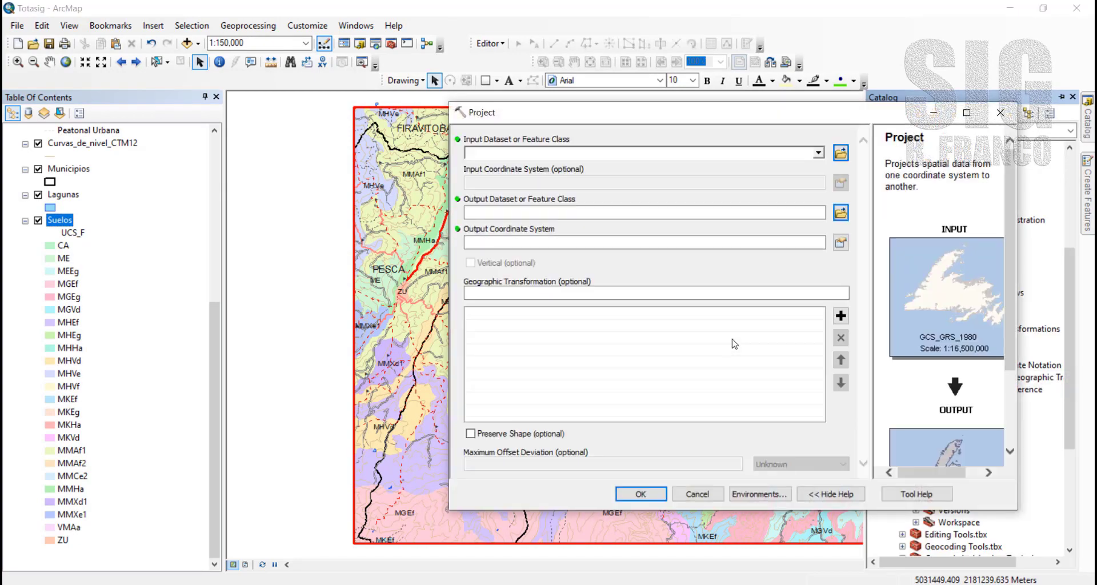
left_click(818, 153)
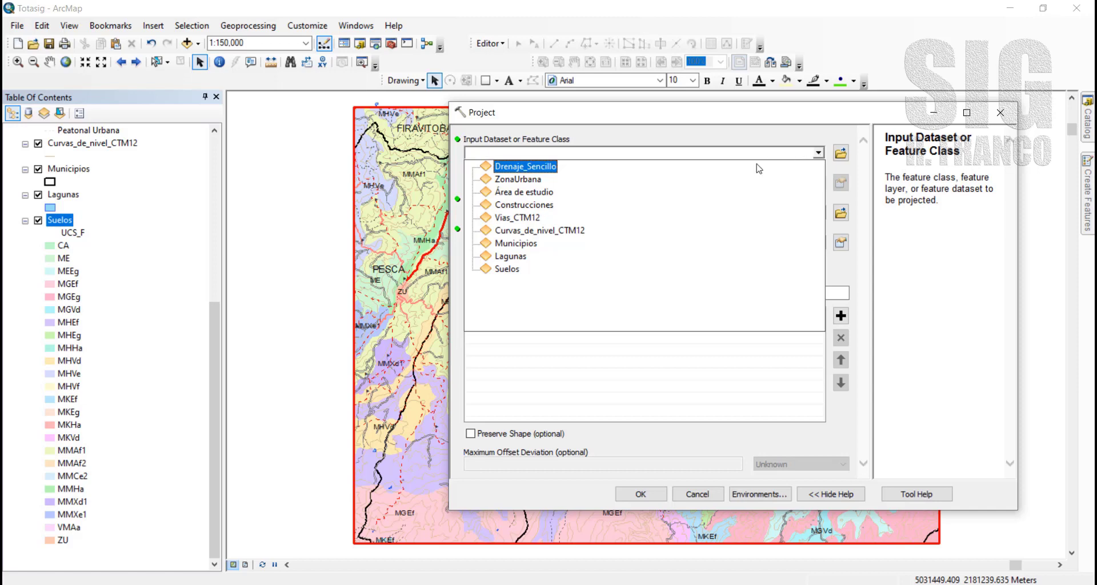
left_click(568, 269)
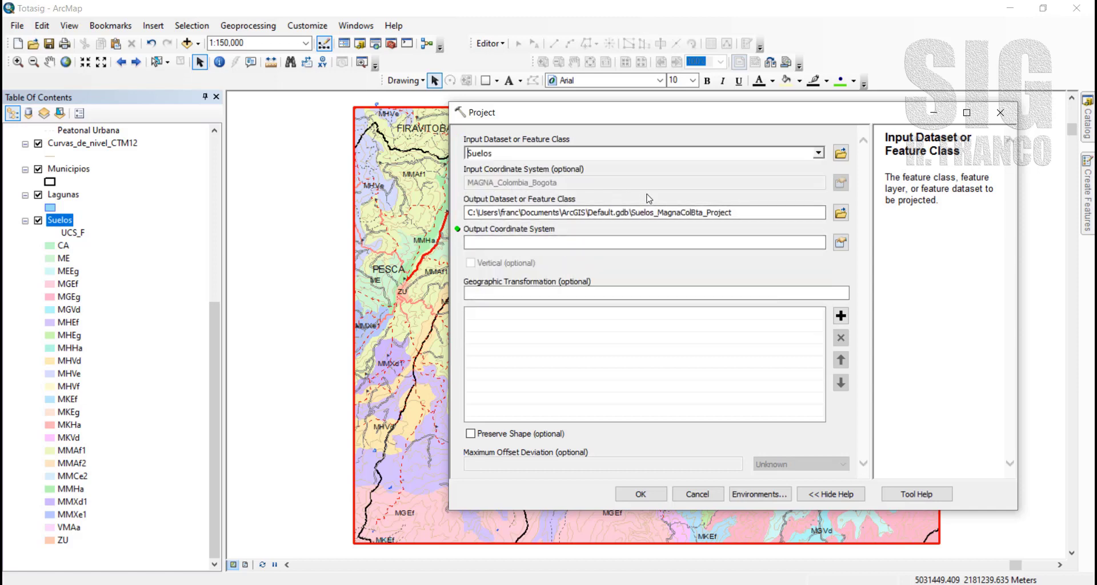
left_click(841, 213)
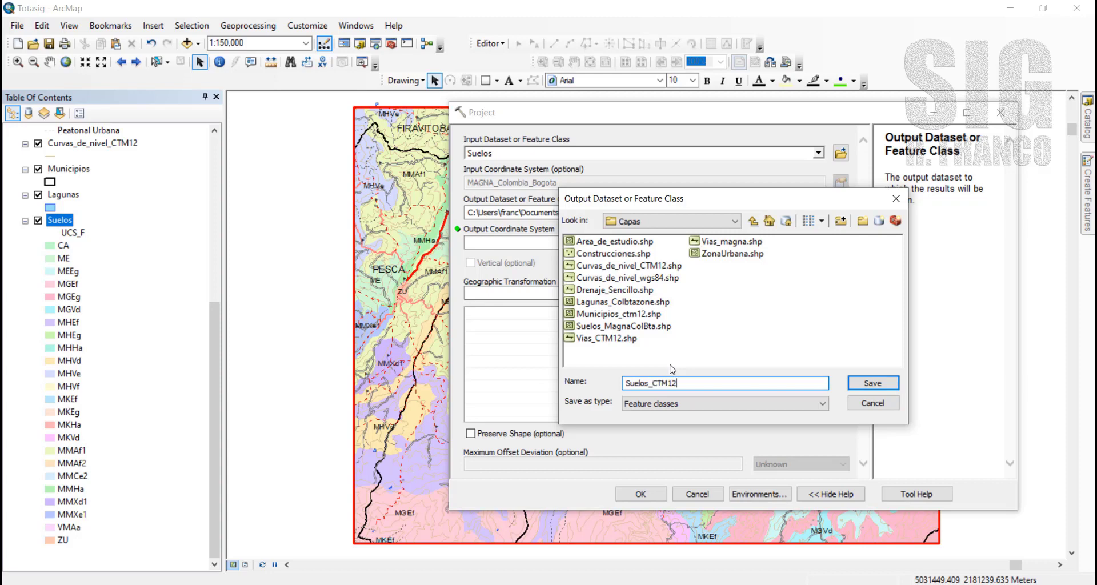
left_click(863, 382)
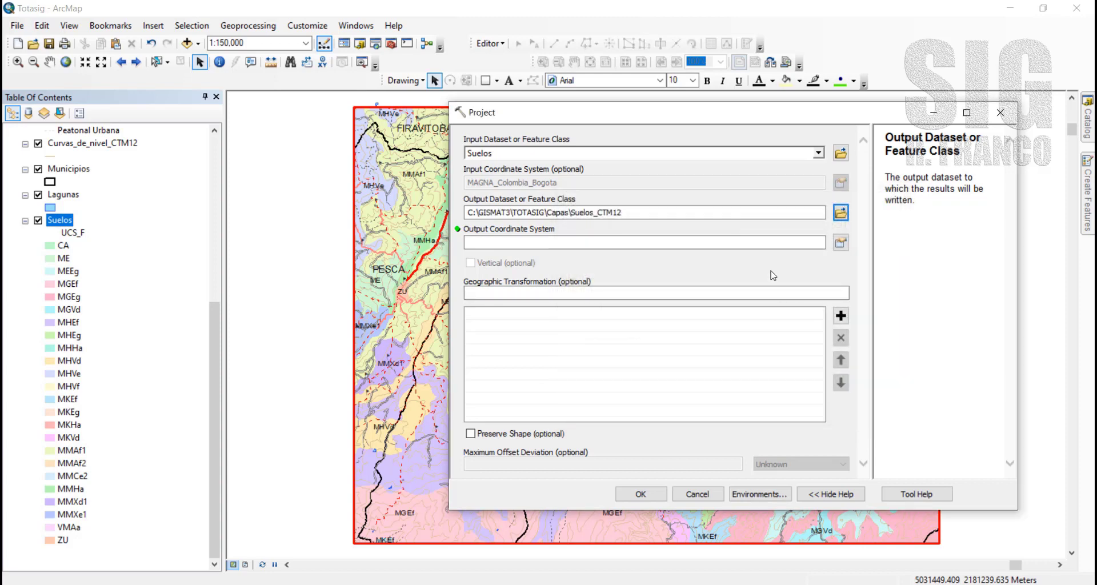
Project the soils layer to the favorite CTM12 coordinate system with Preserve Shape and a maximum offset deviation of 12.5 meters
left_click(840, 245)
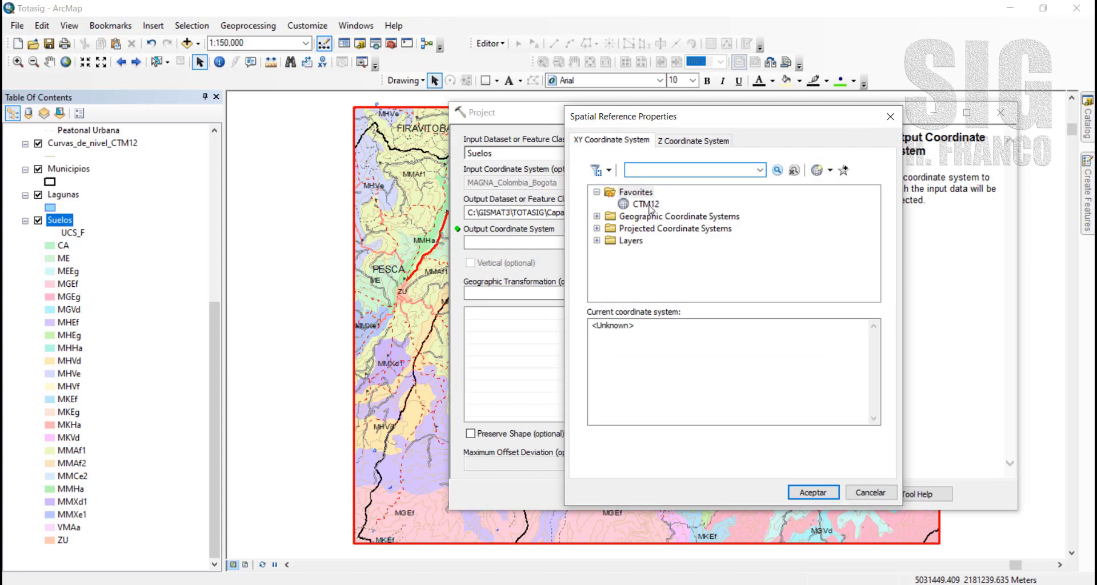
left_click(812, 492)
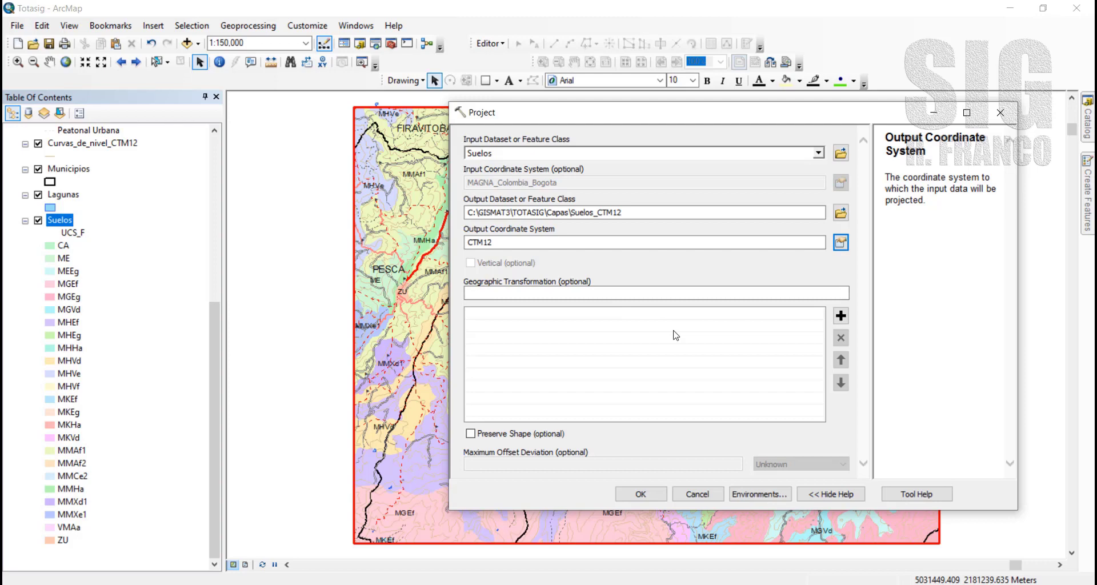
left_click(470, 434)
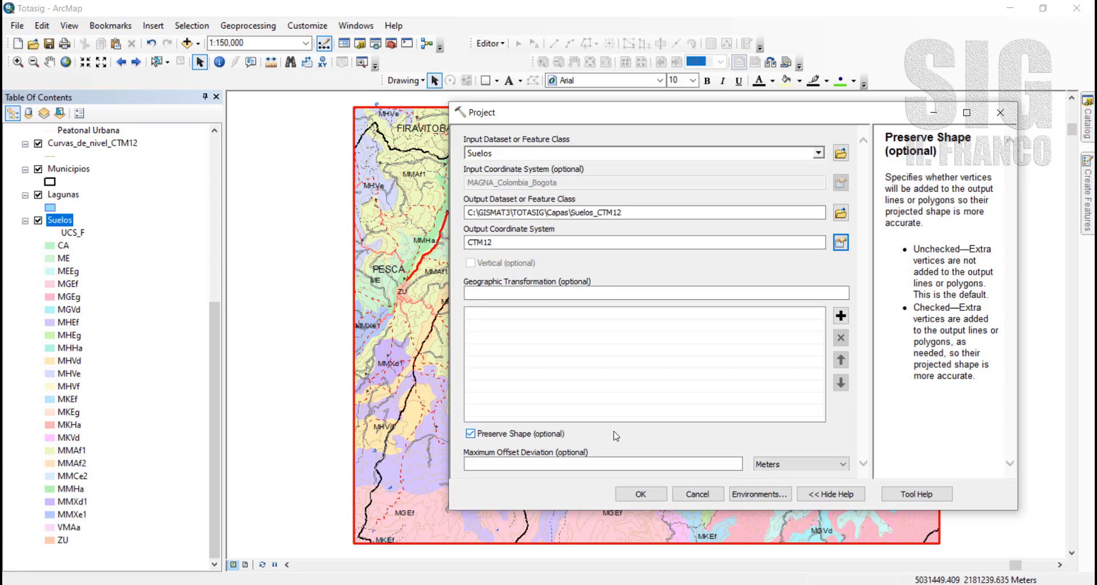
left_click(709, 464)
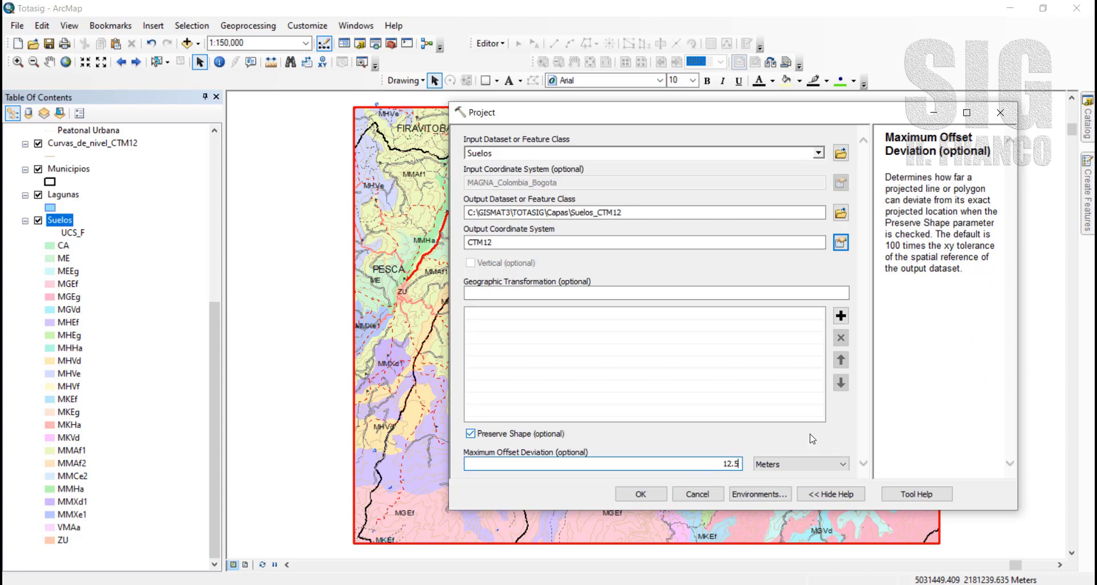
left_click(641, 494)
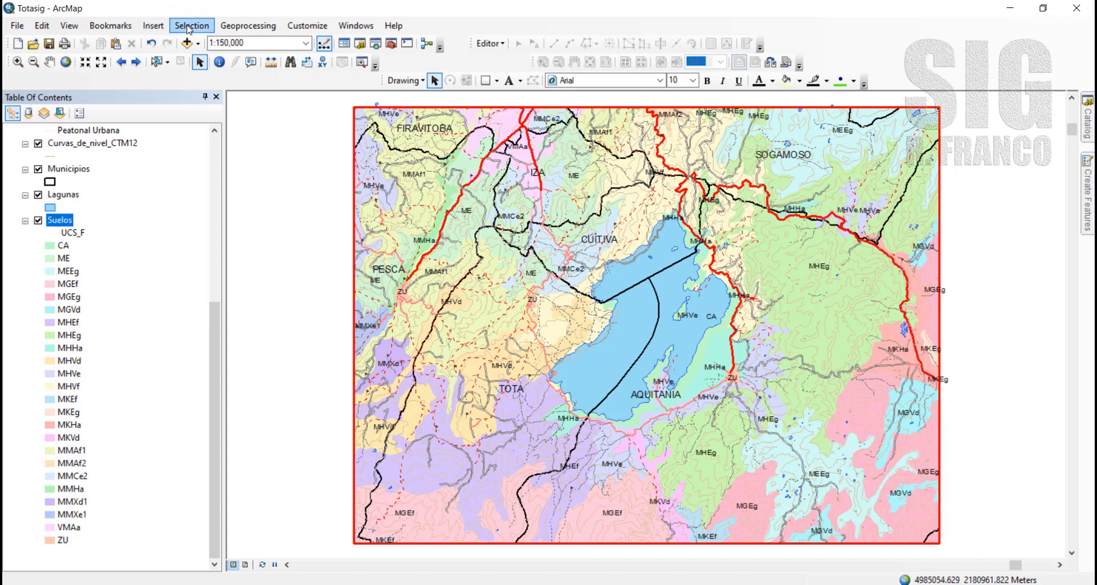
Add Suelos_CTM12.shp from the Capas folder to the map
left_click(187, 43)
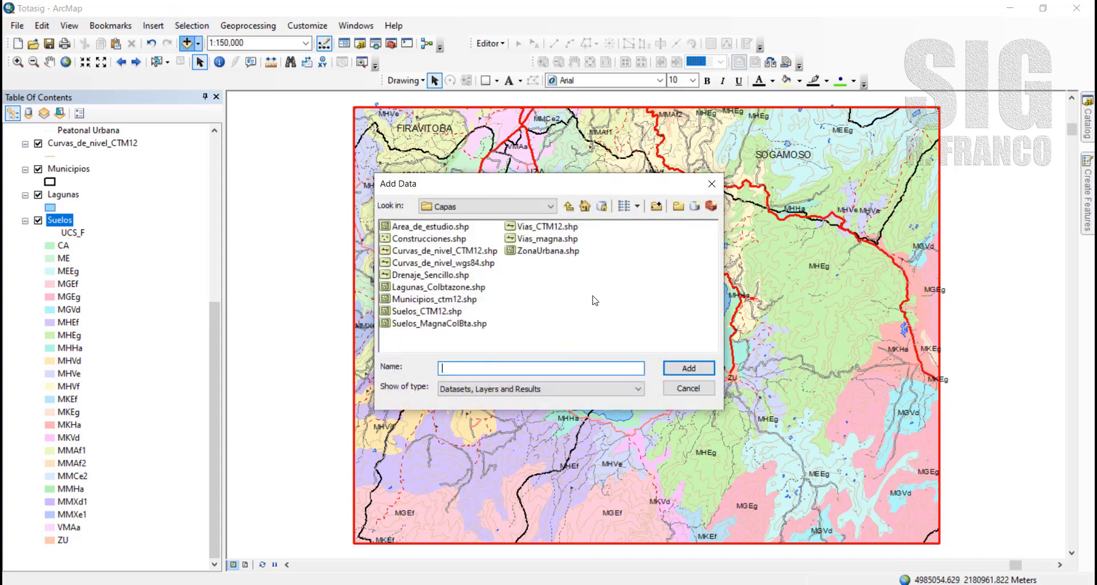
left_click(423, 312)
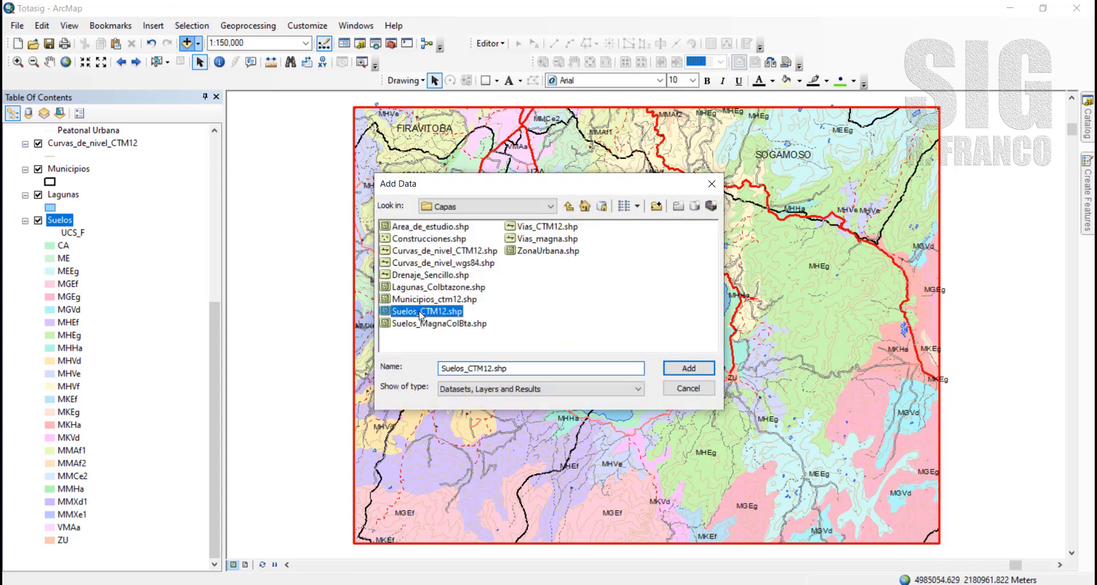
left_click(689, 370)
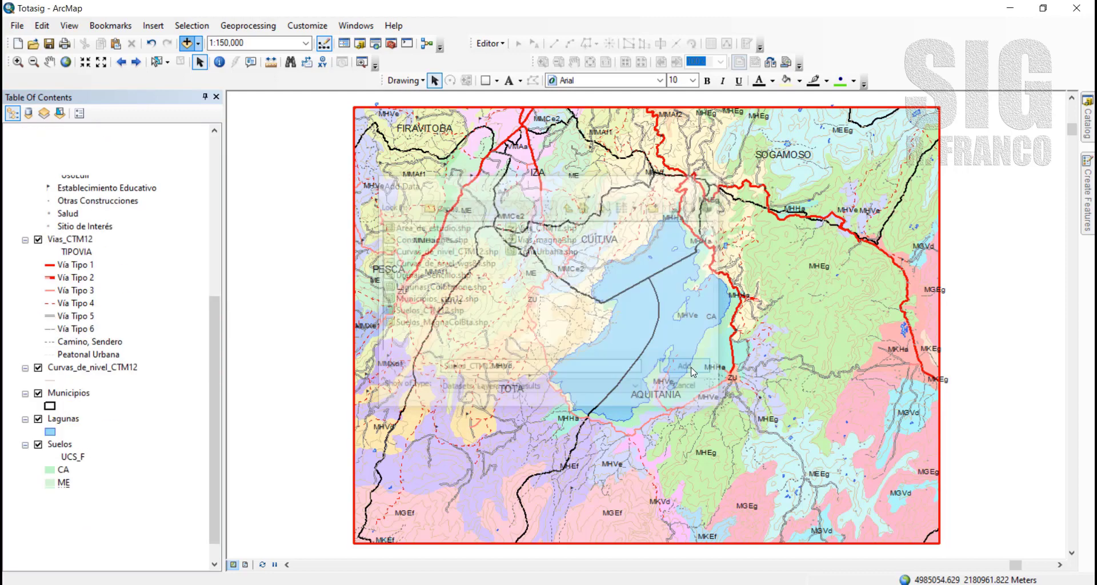
left_click_drag(216, 318, 216, 159)
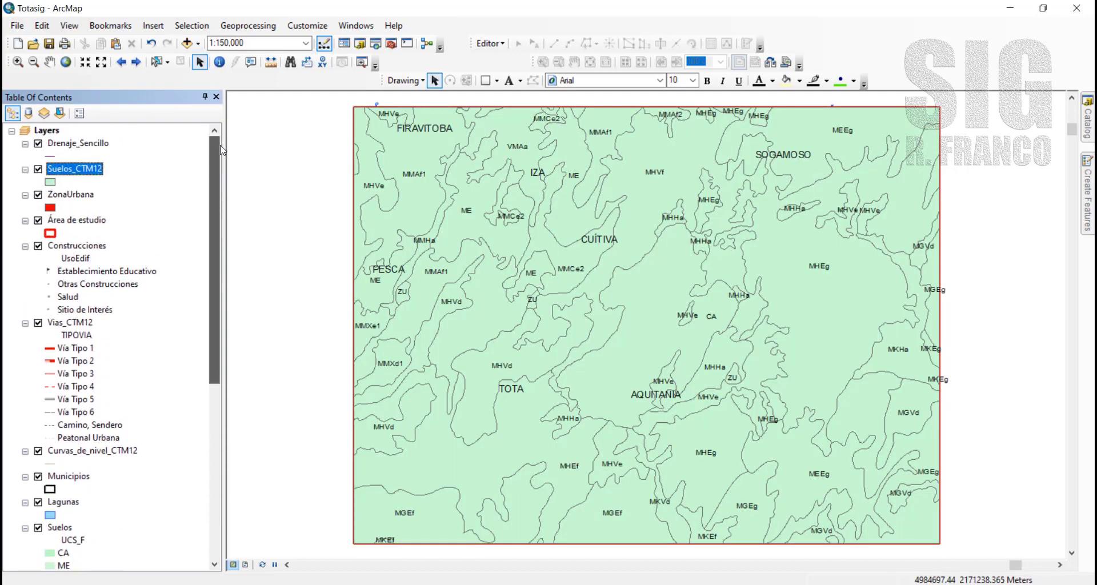
Check the projected coordinate system in the source properties of Suelos_CTM12
right_click(84, 175)
left_click(109, 468)
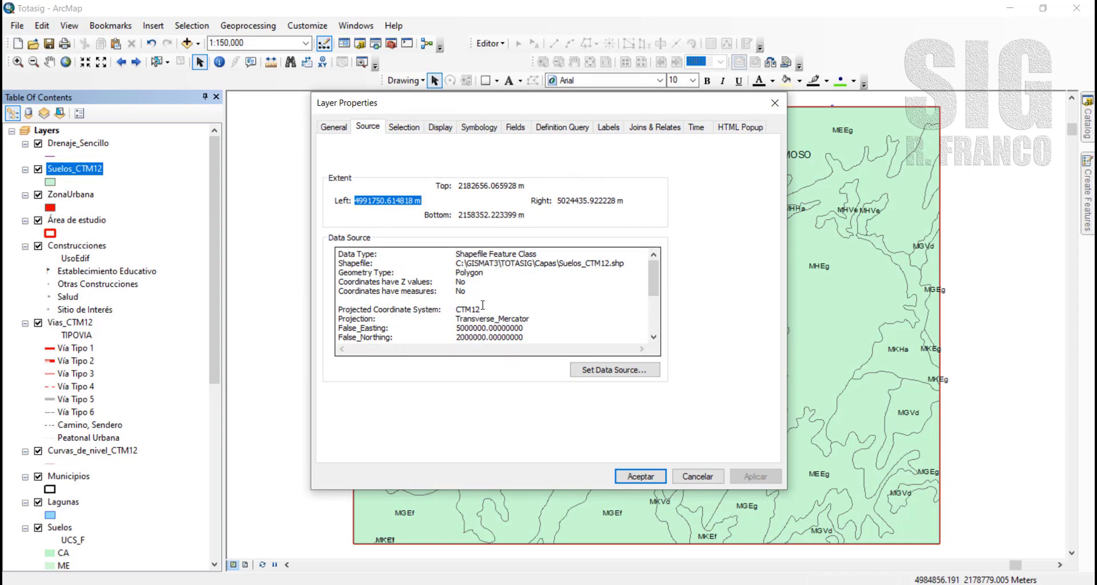
left_click(641, 476)
left_click_drag(215, 349, 222, 309)
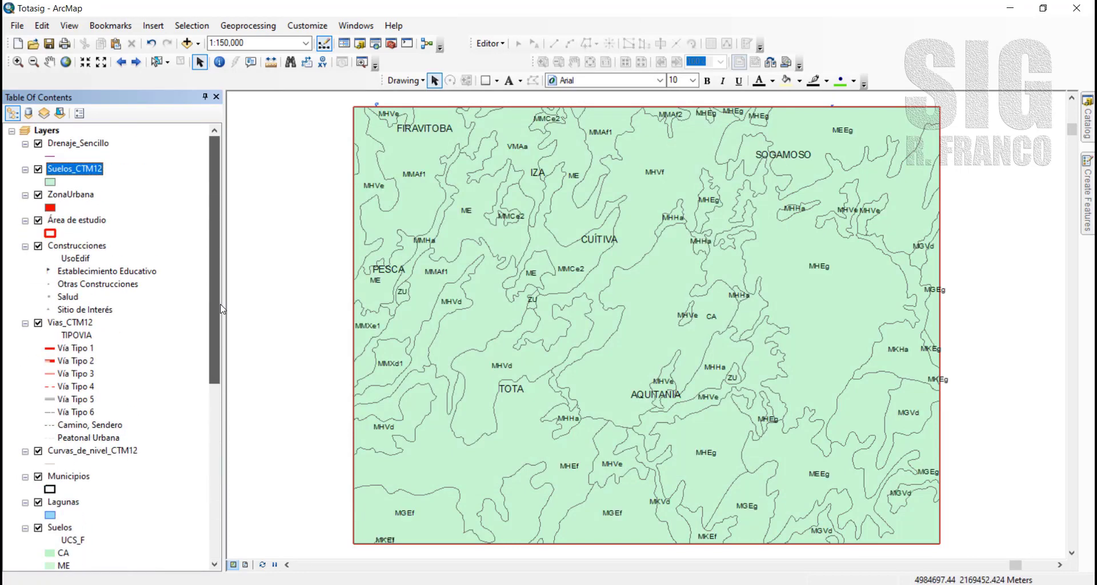
Import the complete symbology definition from the Suelos layer into Suelos_CTM12, matching it on the UCS_F value field
double_click(89, 170)
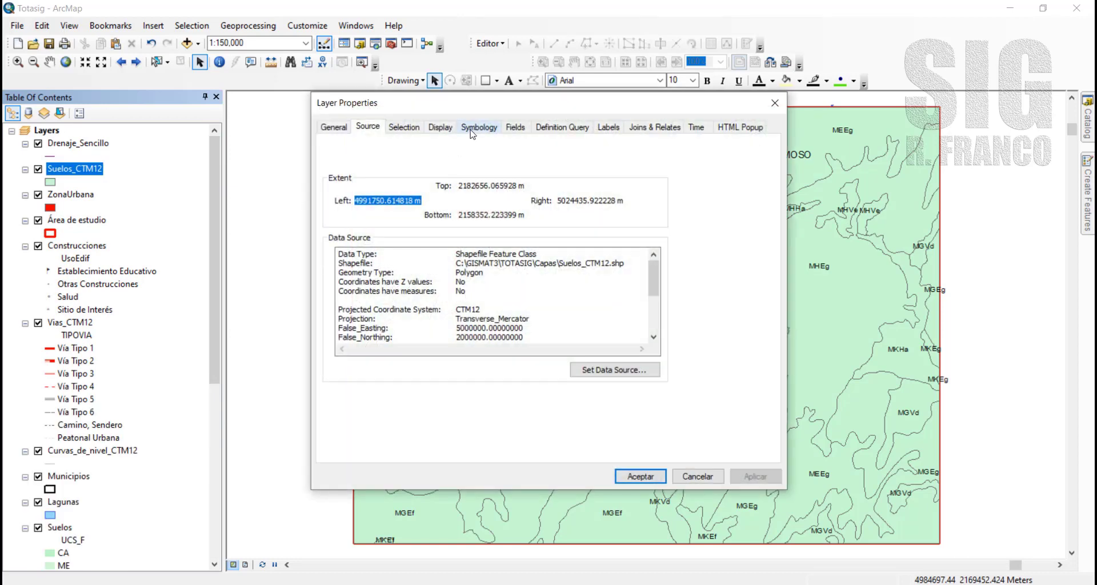
left_click(477, 127)
left_click(693, 149)
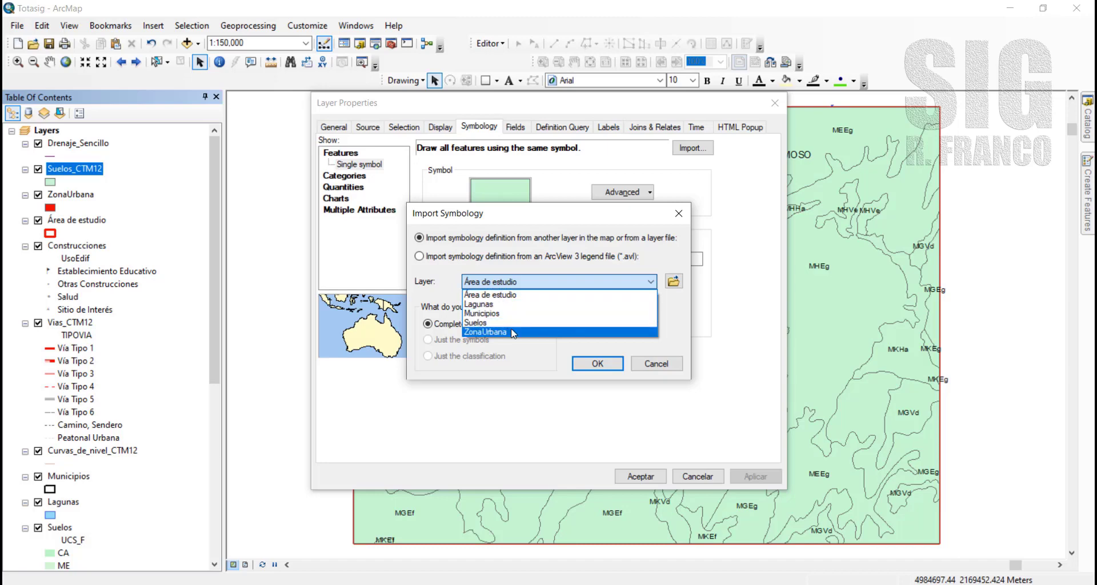
left_click(488, 324)
left_click(591, 364)
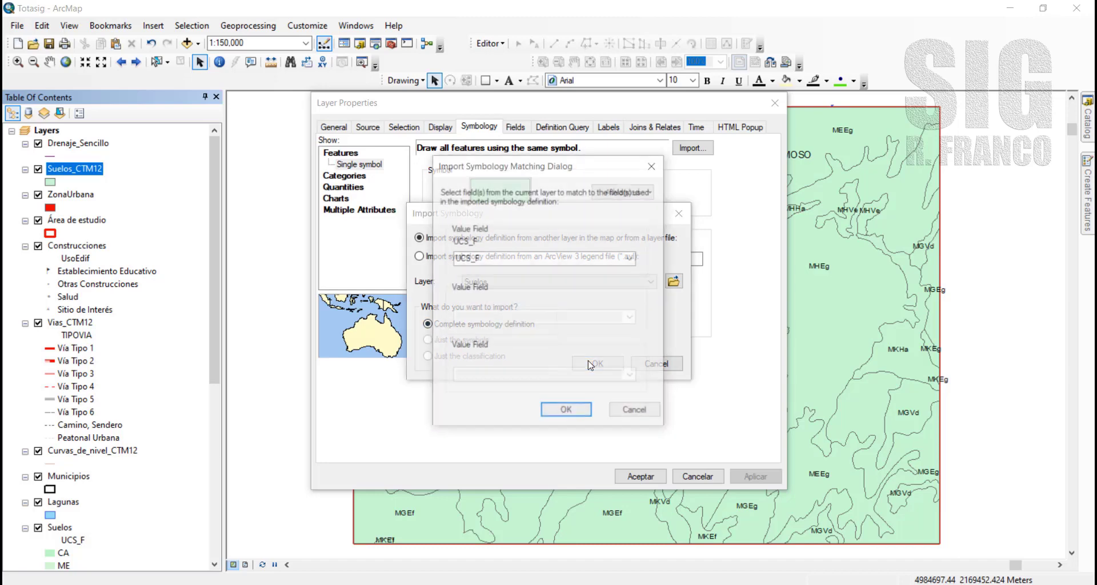
left_click(566, 412)
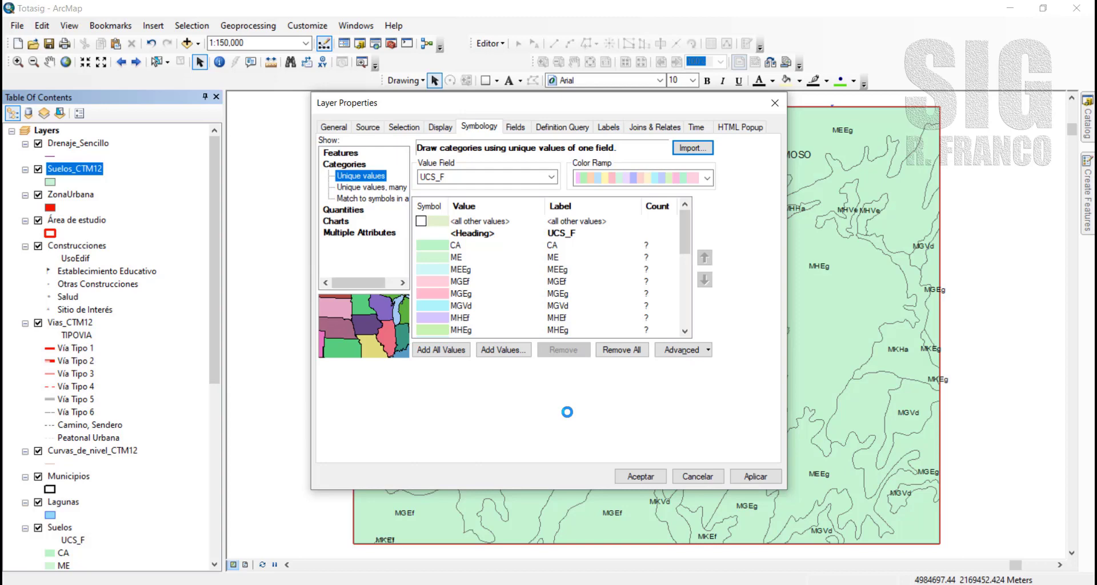
Turn on feature labels for the Suelos_CTM12 layer using UCS_F as the label field
left_click(612, 127)
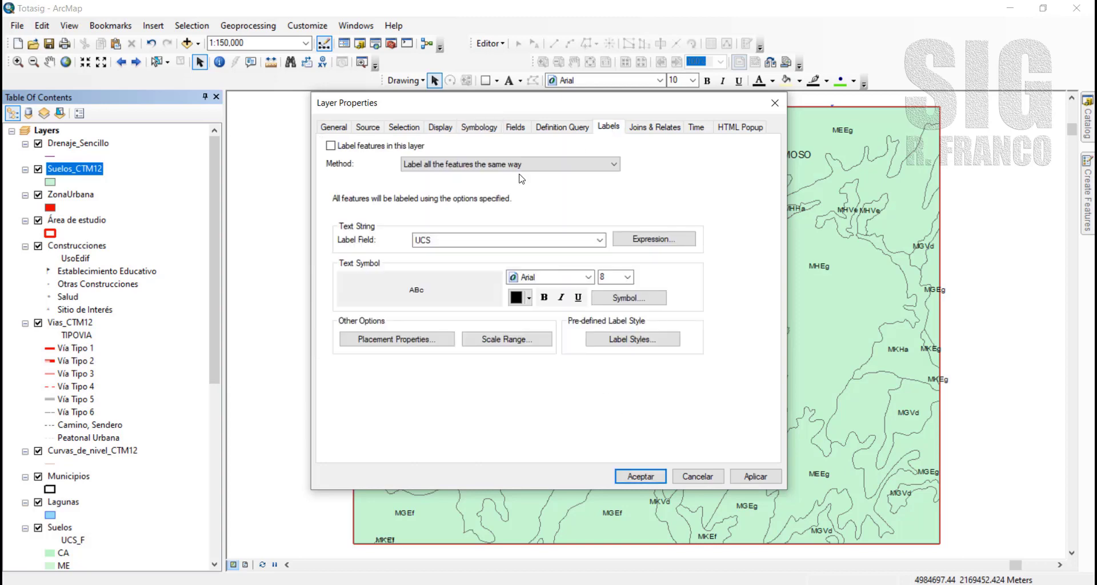
left_click(331, 146)
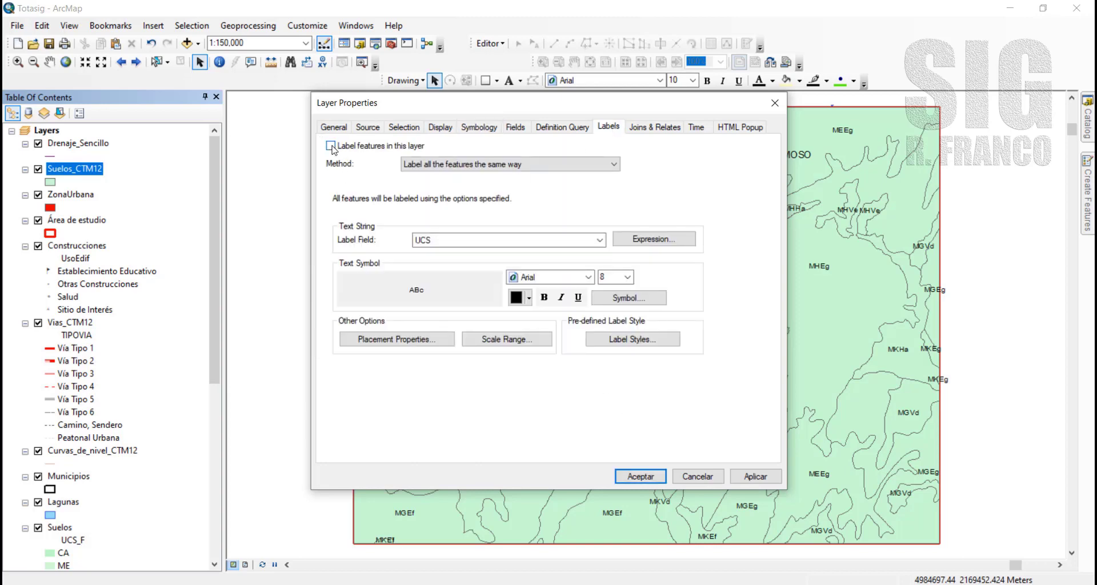
left_click(600, 238)
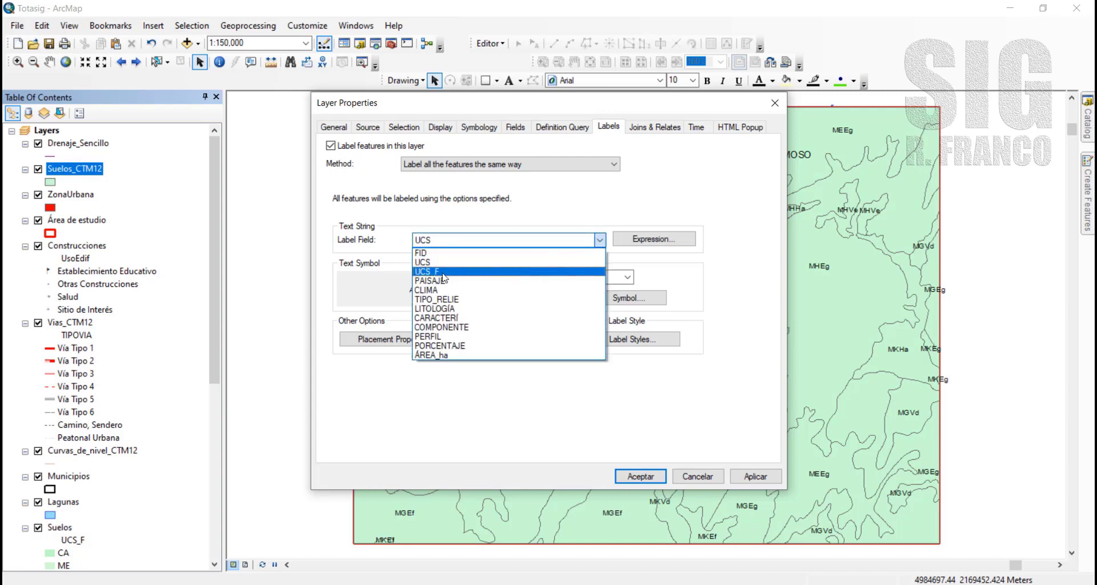
left_click(445, 277)
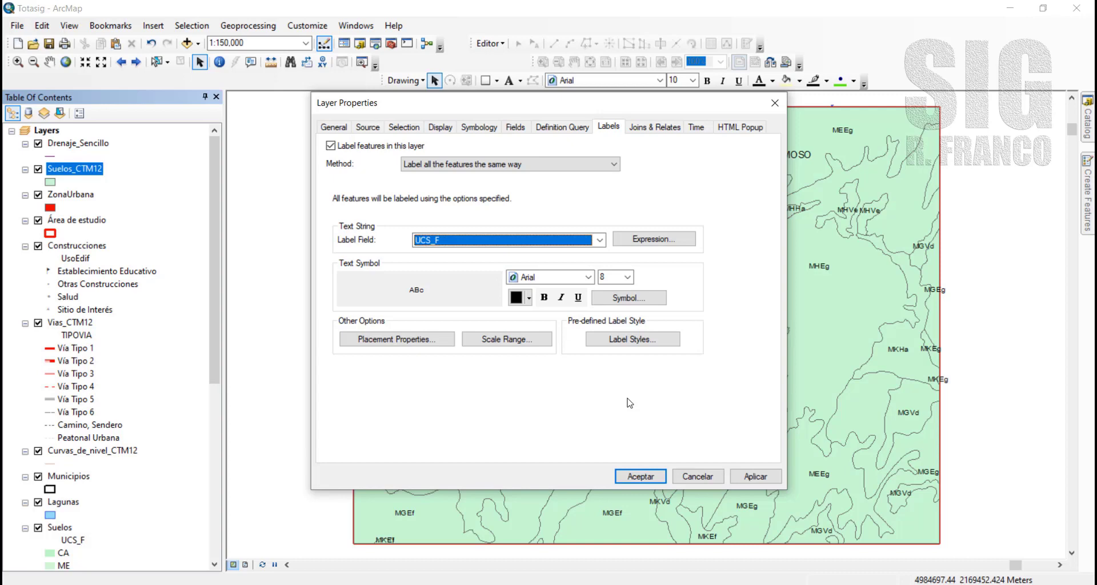
left_click(640, 476)
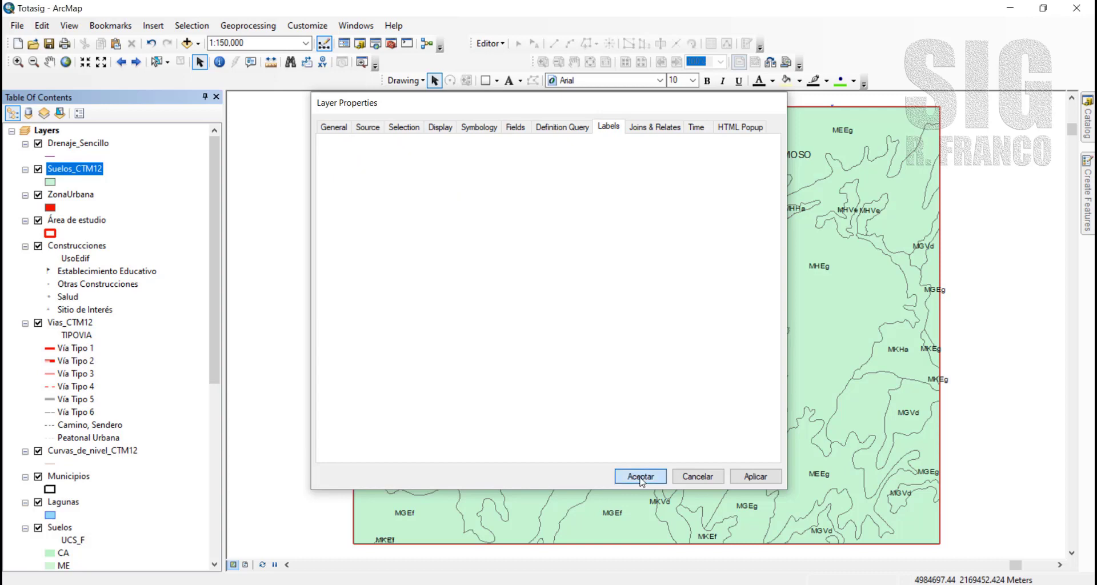
Remove the original Suelos layer from the map
left_click_drag(217, 278, 204, 491)
left_click(58, 297)
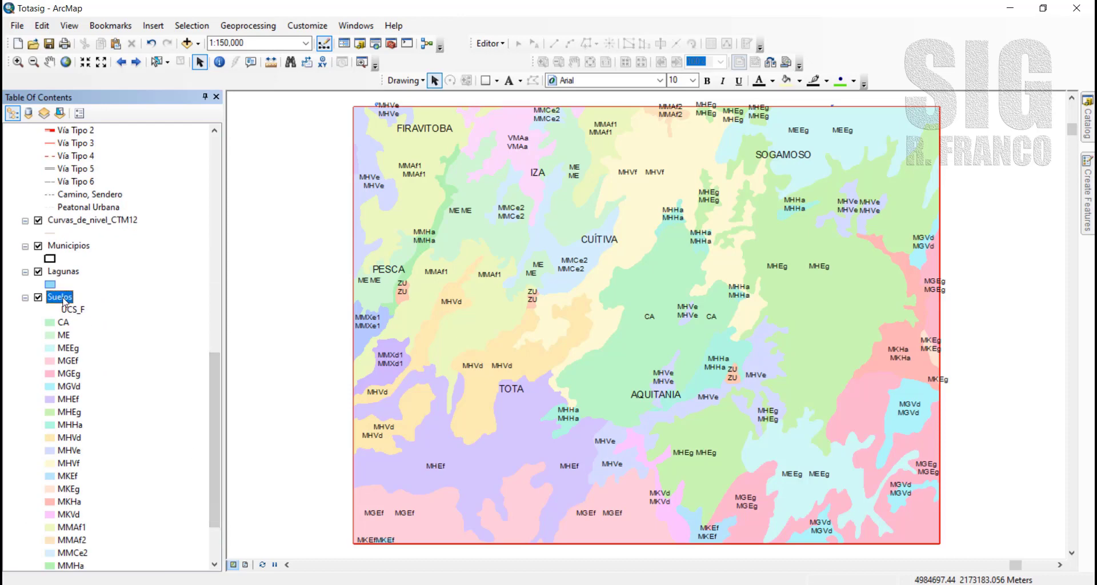
right_click(62, 299)
left_click(117, 27)
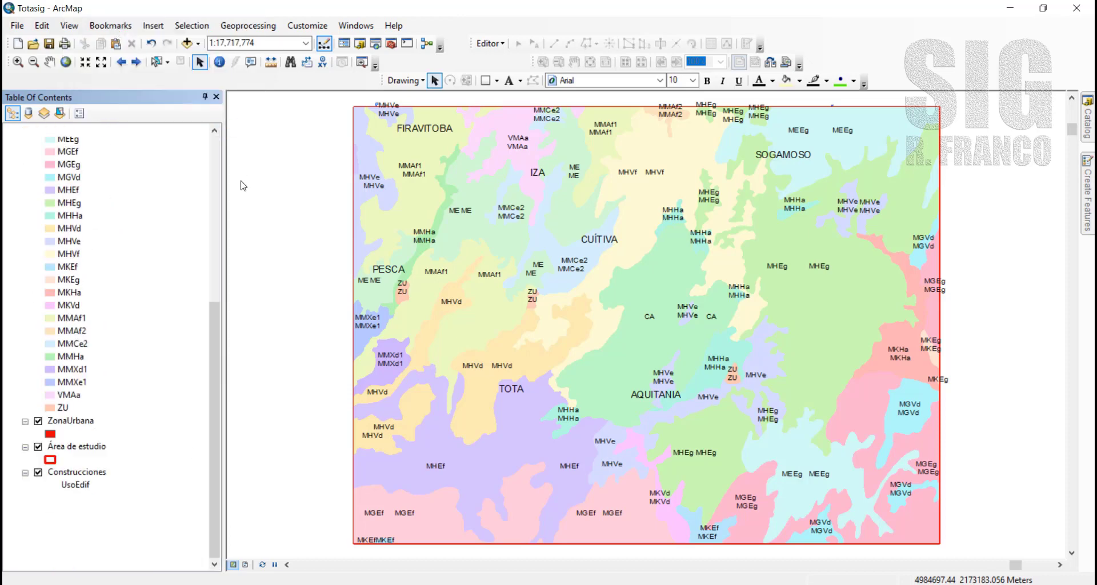
Move Suelos_CTM12 below Lagunas at the end of the layer order and save the map document
scroll(132, 167, "up", 8)
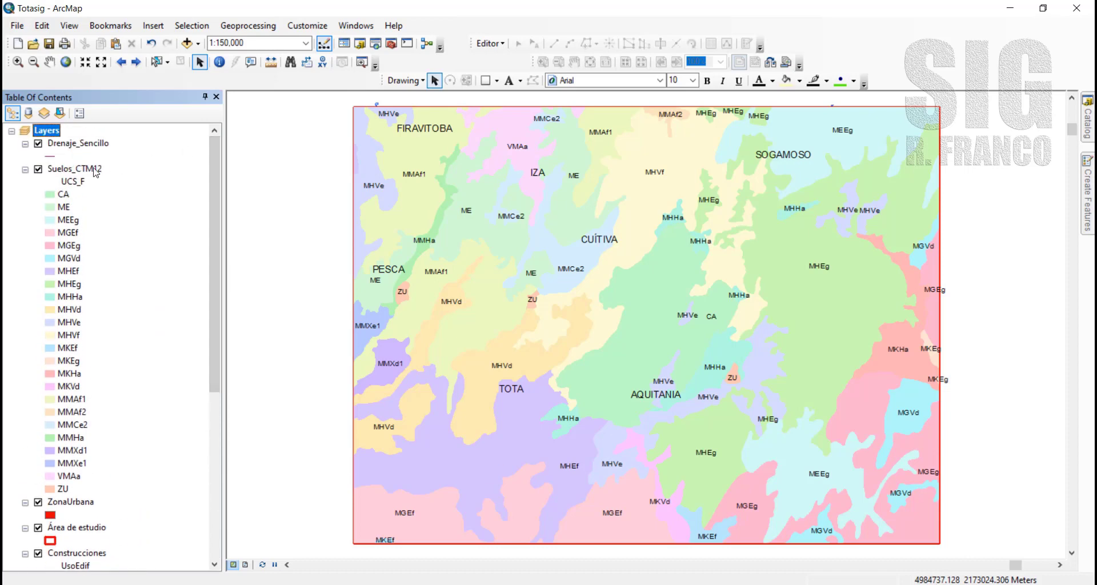
left_click(96, 169)
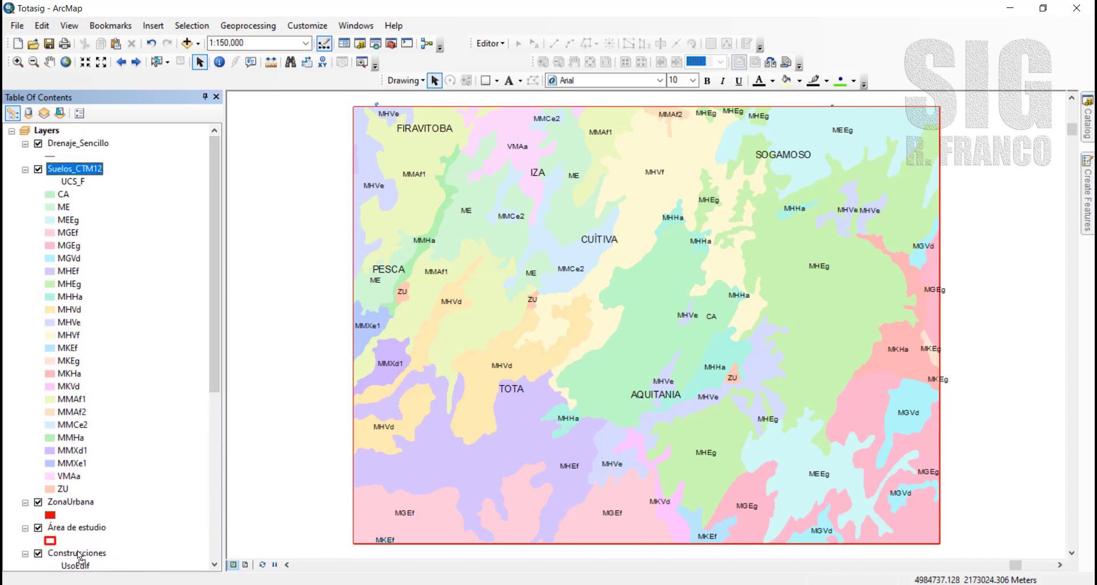
left_click_drag(80, 557, 91, 549)
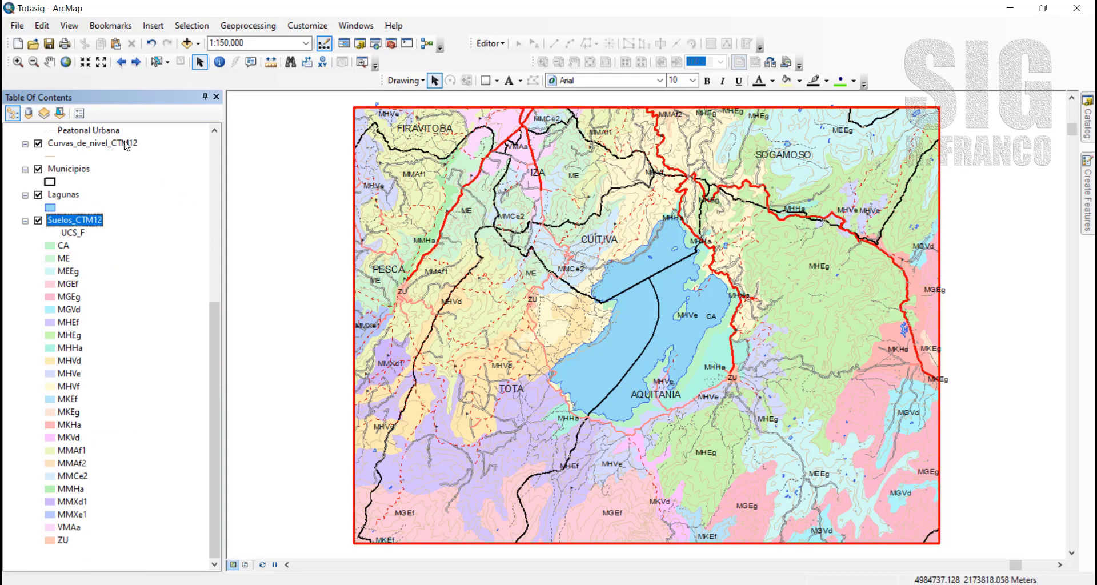
left_click(49, 44)
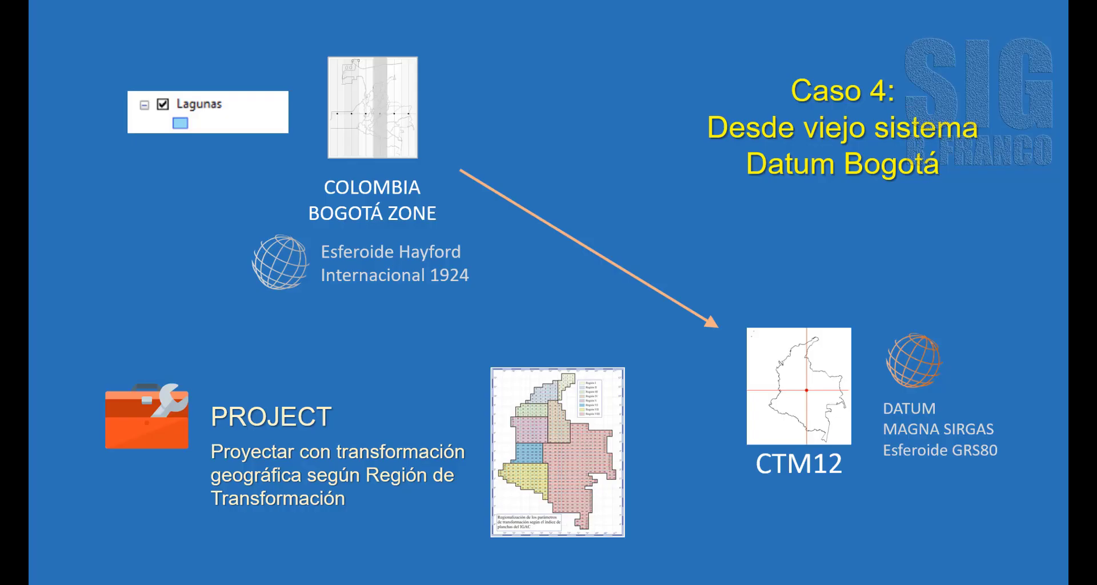
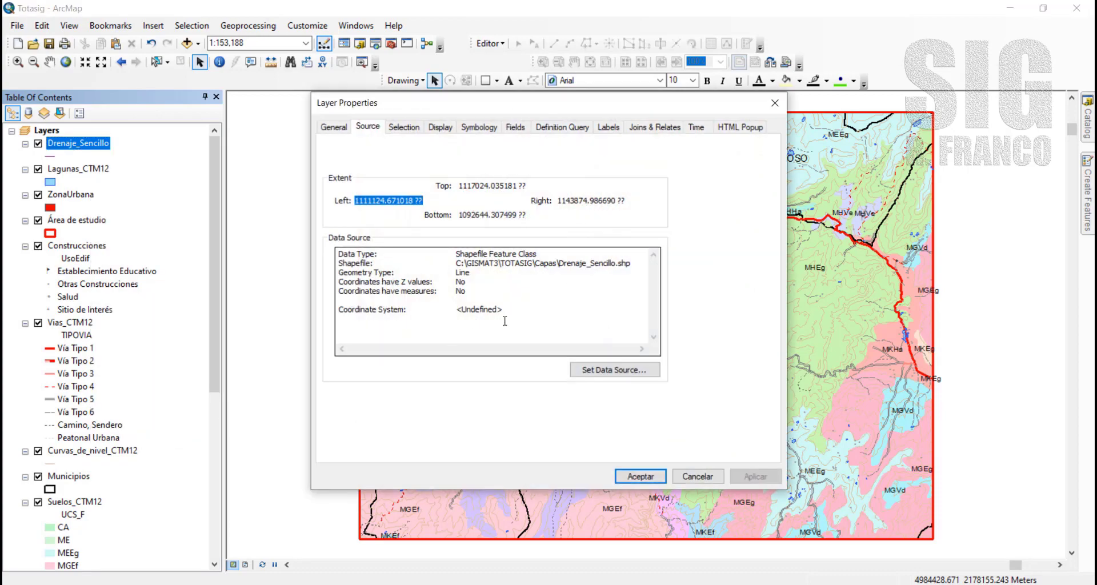
Close the Drenaje_Sencillo properties, toggle the layer's visibility off and on, and zoom the map to its extent
left_click(641, 477)
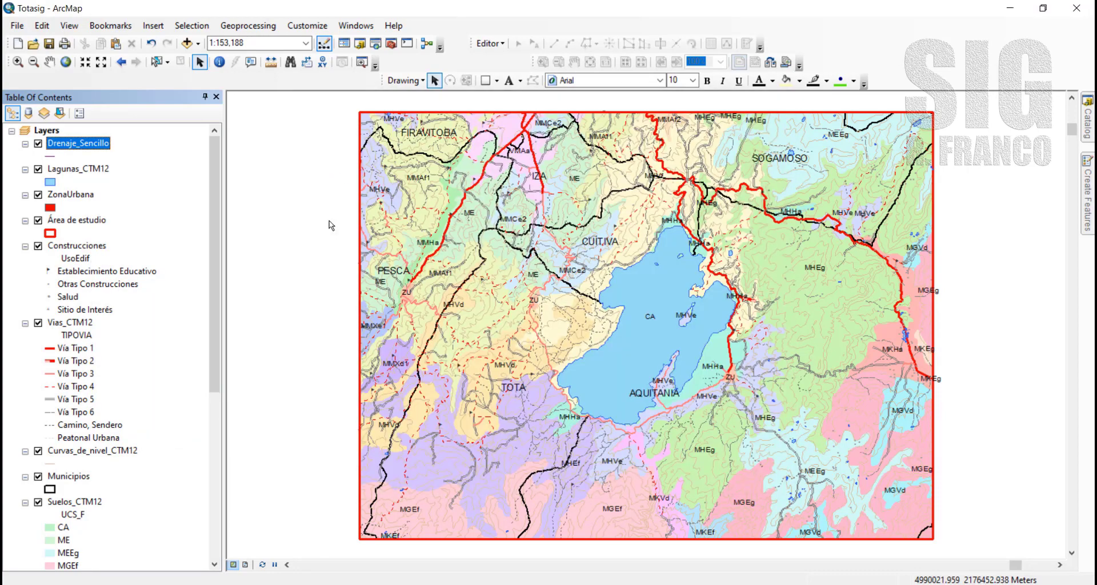
left_click(39, 143)
left_click(39, 143)
right_click(103, 147)
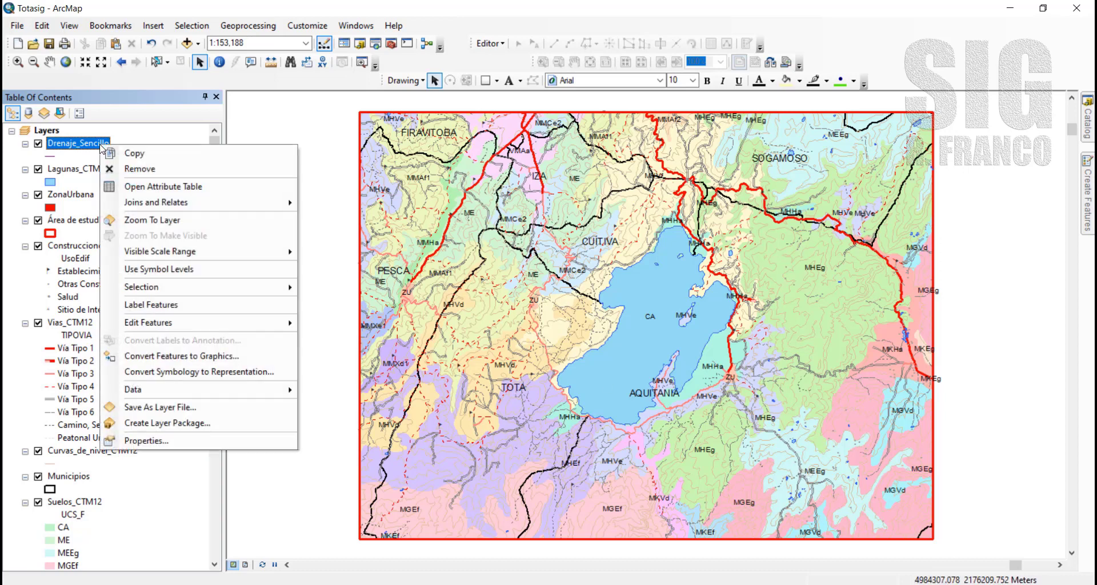
left_click(139, 220)
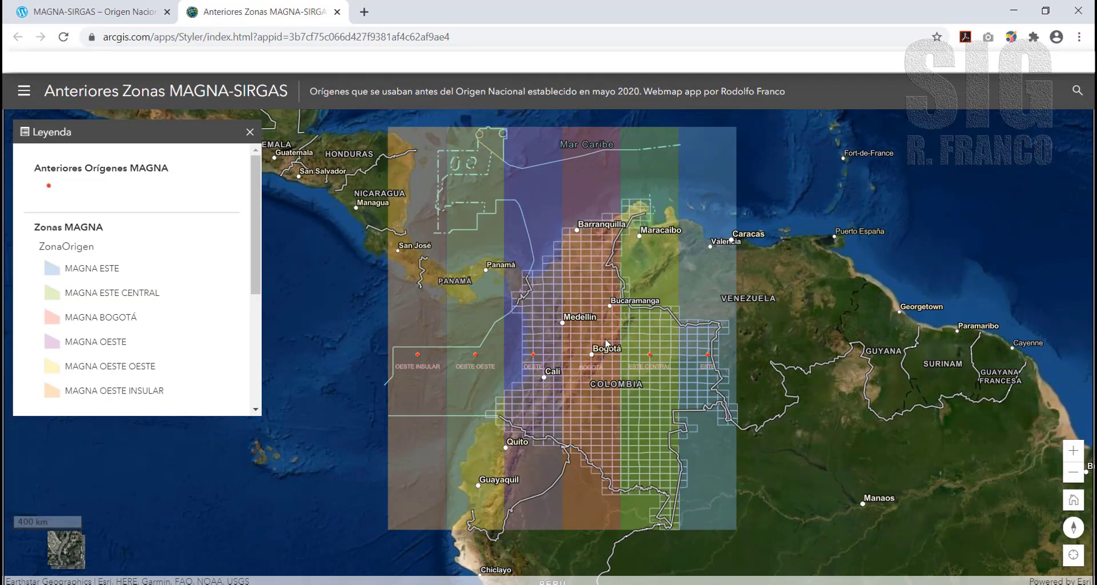
Switch to the Anteriores Zonas MAGNA-SIRGAS web map in the browser and examine which origin zone covers the Sogamoso area
scroll(607, 343, "up", 4)
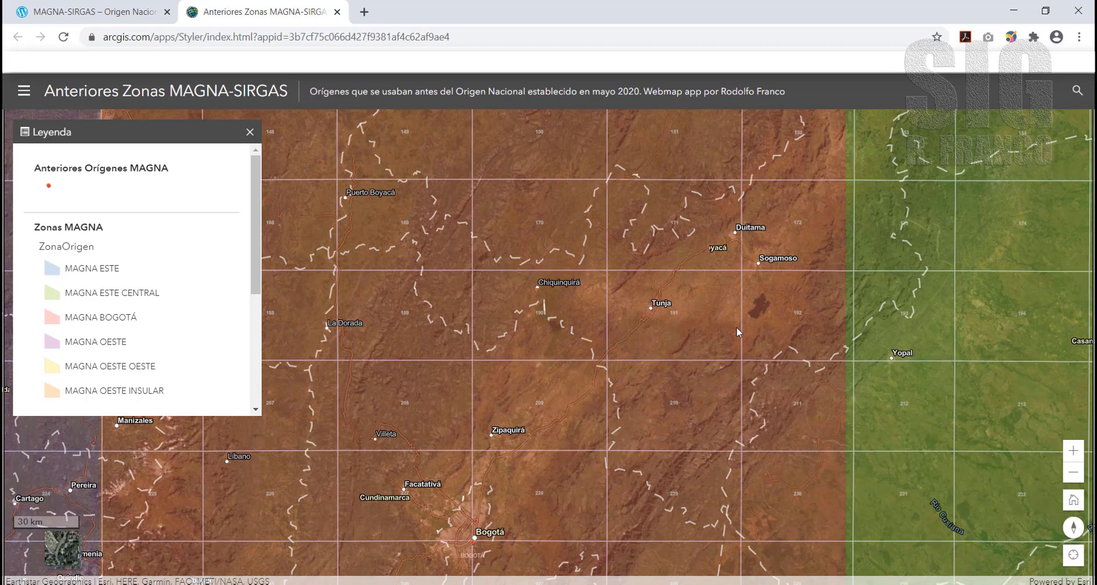
scroll(573, 436, "down", 1)
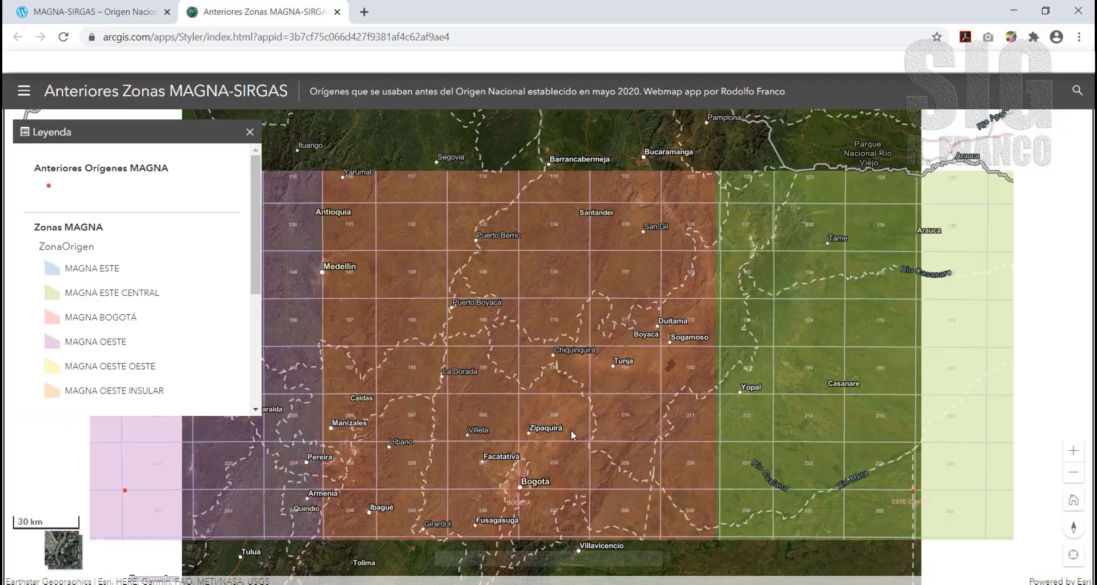
scroll(573, 436, "down", 3)
scroll(571, 432, "up", 2)
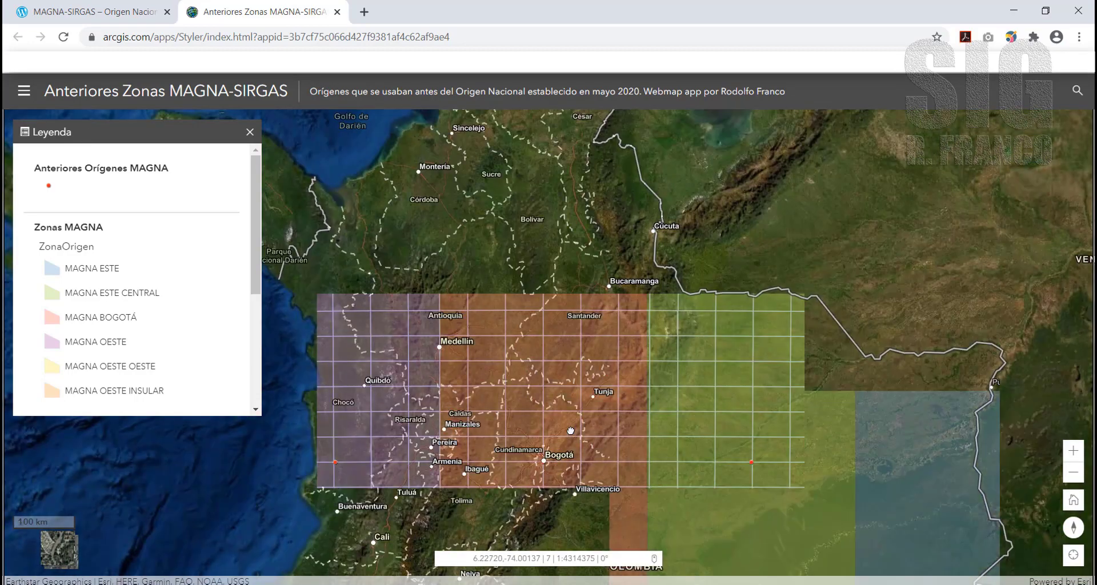
scroll(571, 430, "down", 1)
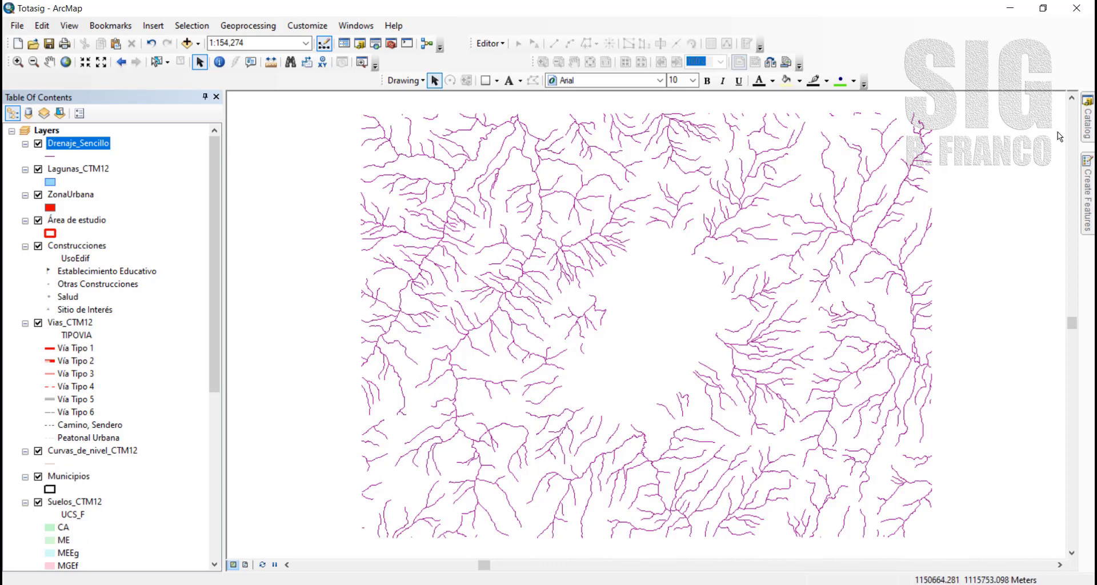
Start the Define Projection tool with Drenaje_Sencillo as the input dataset
mouse_move(1088, 126)
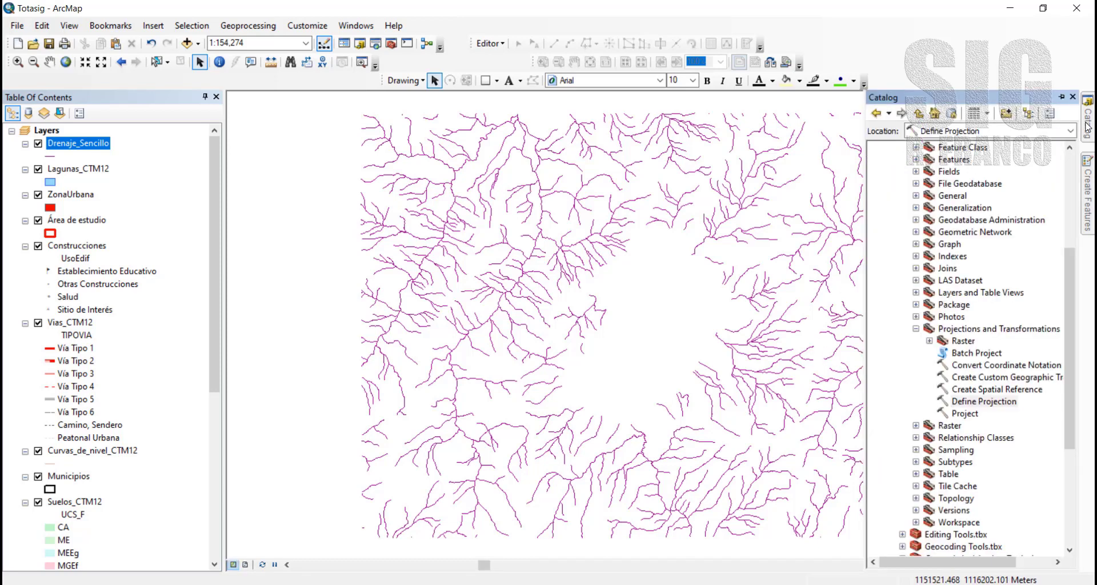
double_click(984, 402)
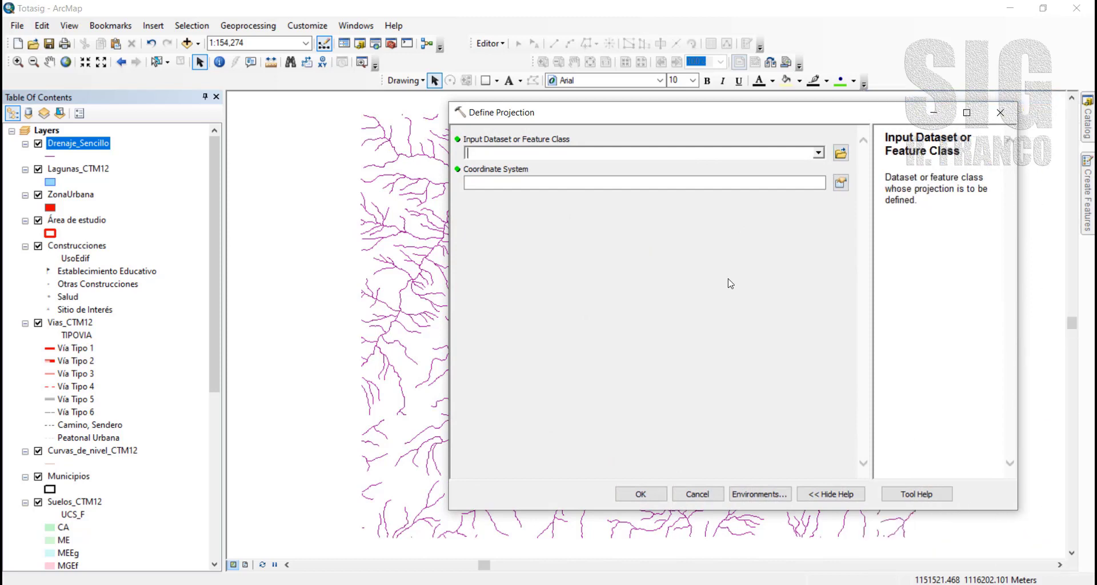
left_click(818, 153)
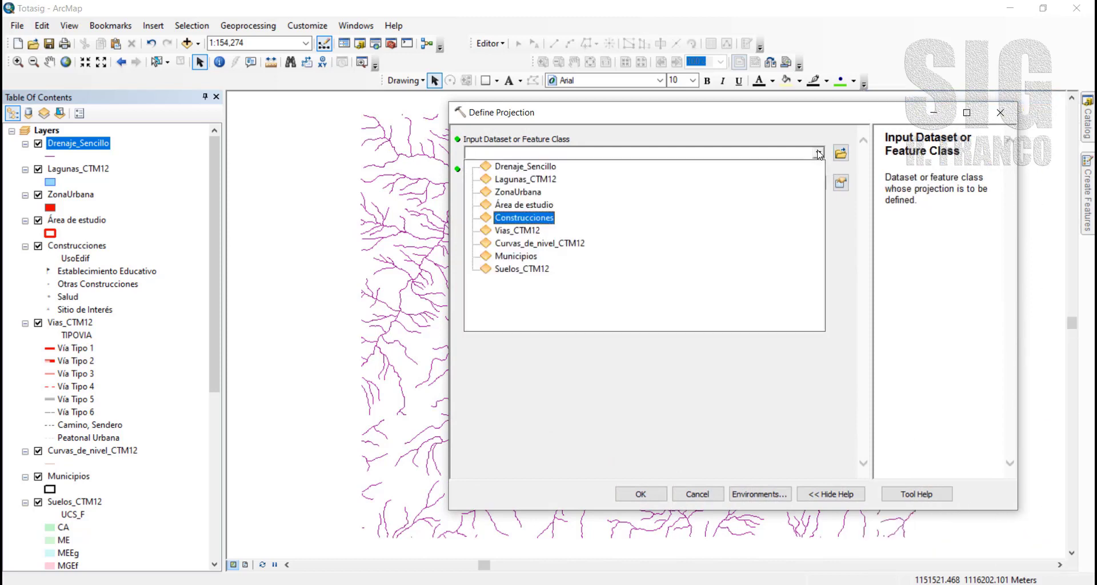
left_click(553, 168)
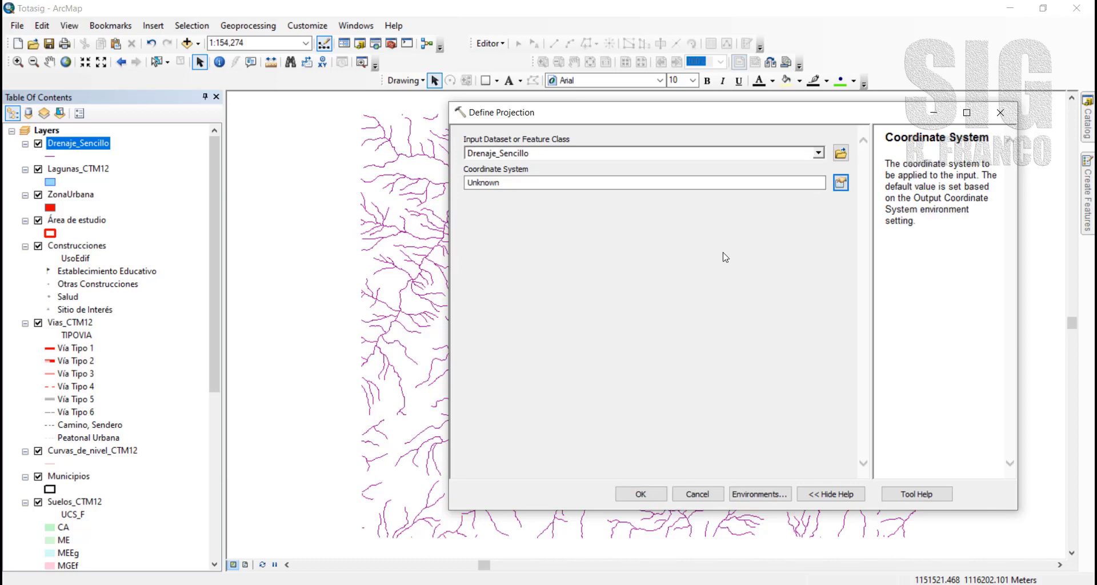
Assign the MAGNA Colombia Bogota coordinate system from the Projected Coordinate Systems national grids and run the projection definition
left_click(841, 182)
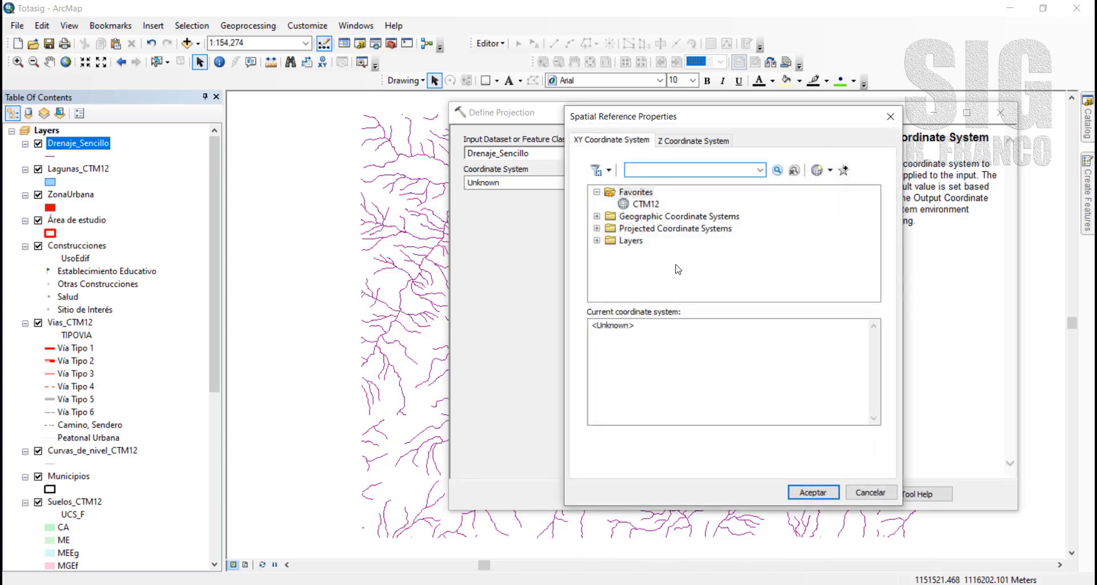
left_click(597, 228)
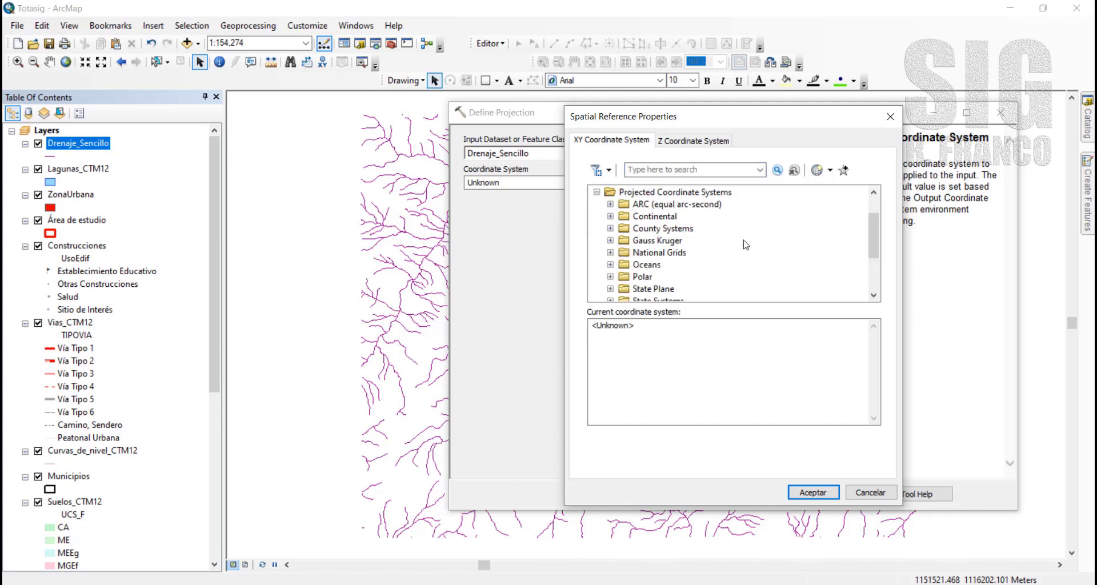
left_click(611, 252)
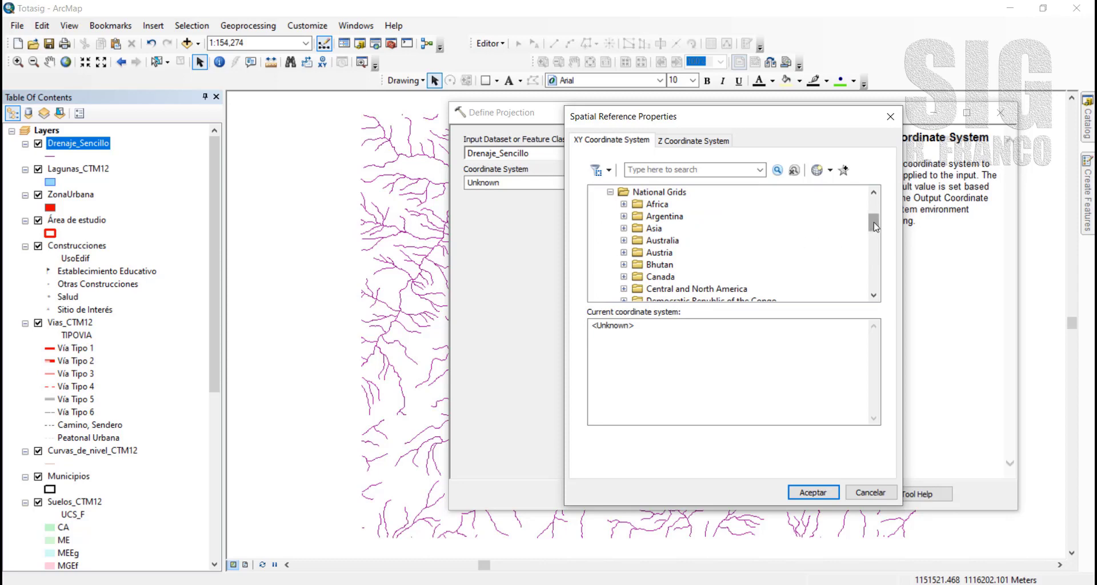
left_click_drag(874, 226, 874, 254)
left_click(624, 240)
left_click(638, 253)
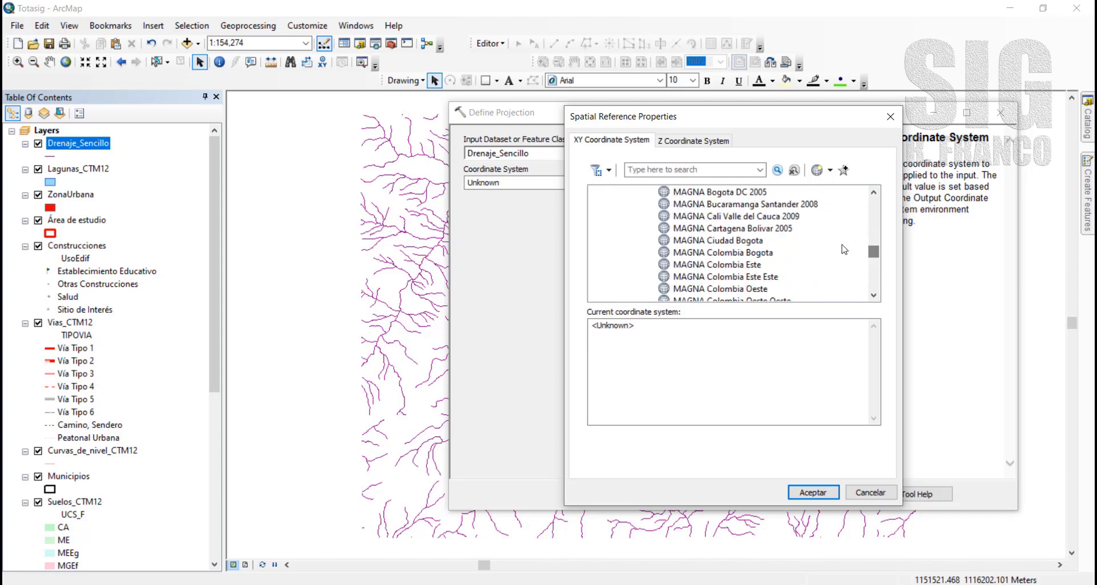
left_click(744, 254)
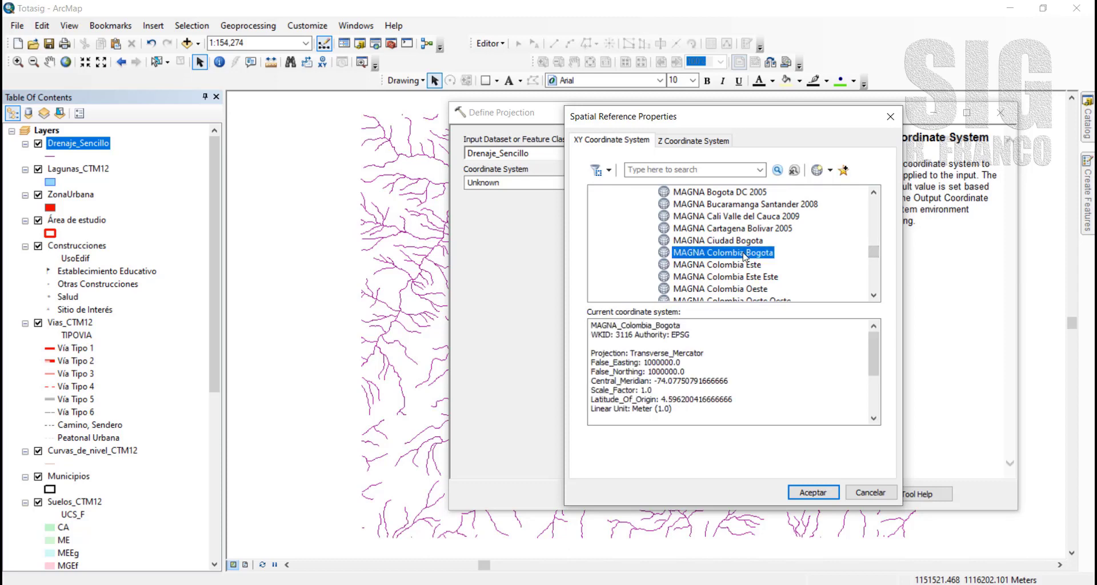
left_click(803, 487)
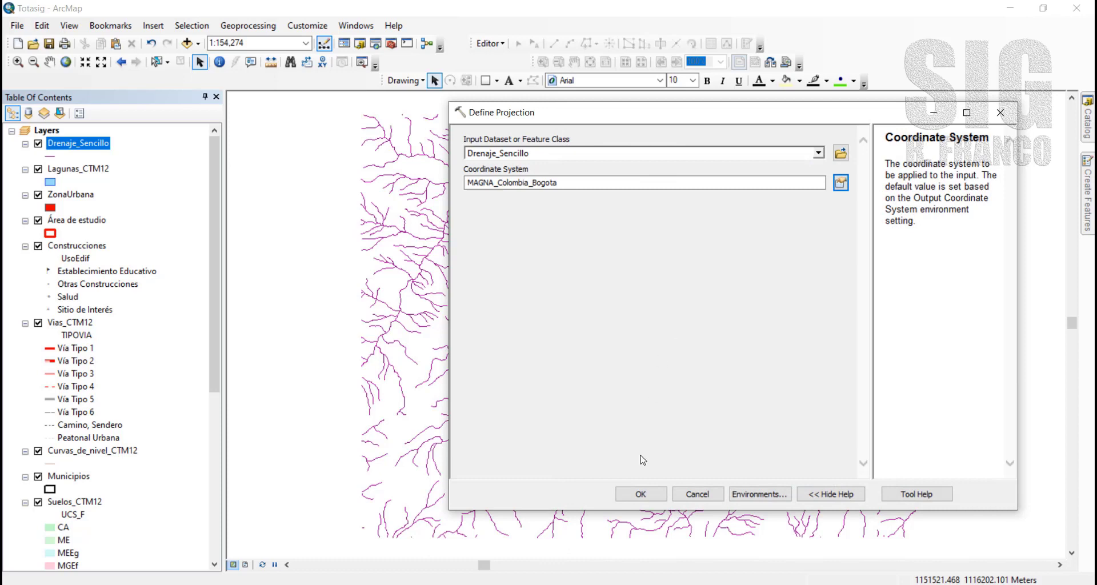
left_click(641, 492)
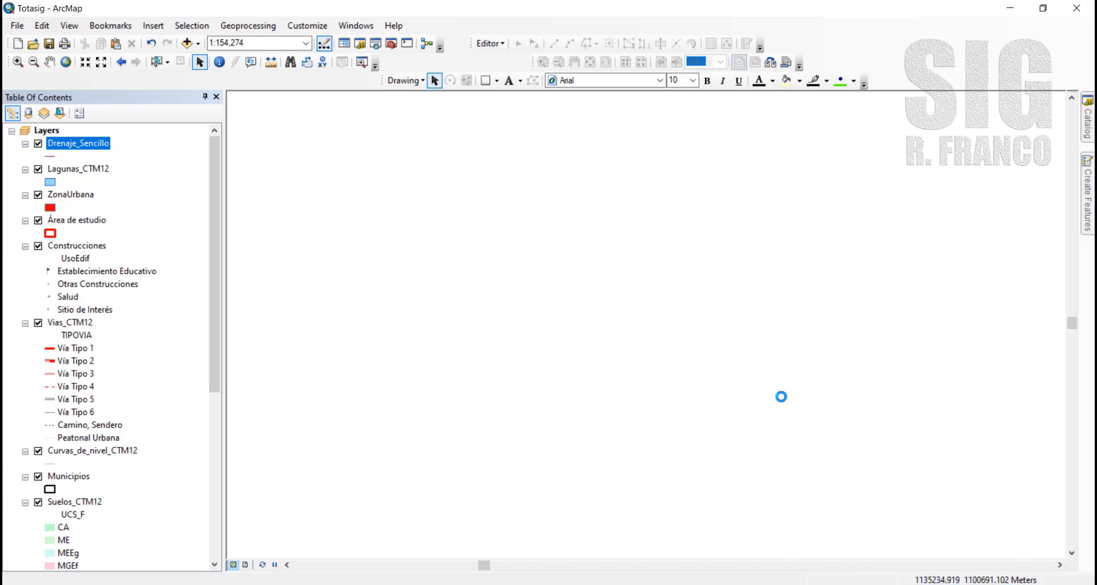
Zoom to Drenaje_Sencillo, toggle its visibility to check its alignment, and review the coordinate system in its source properties
right_click(98, 147)
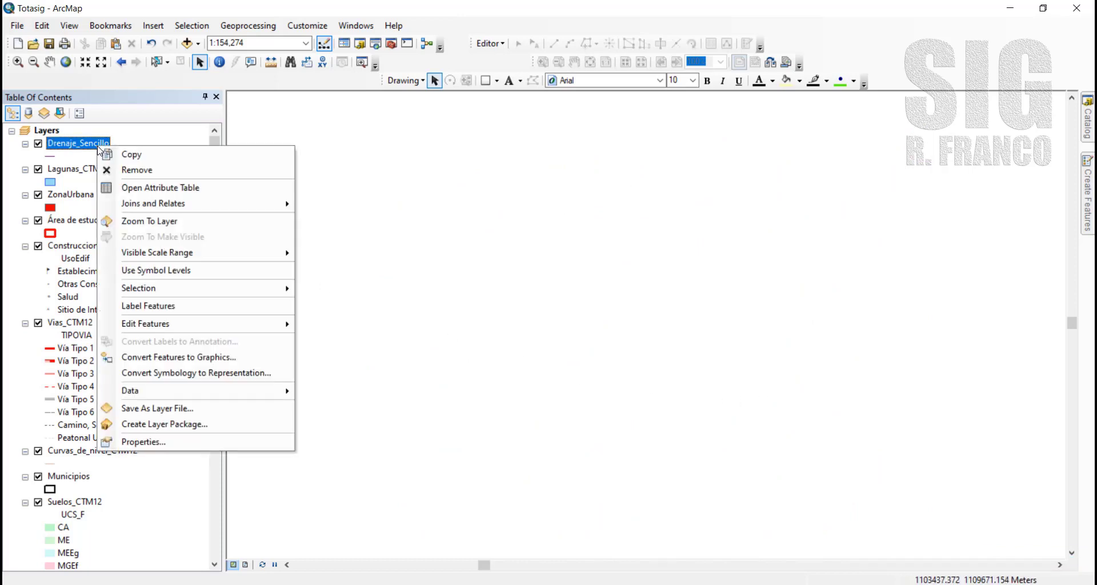
left_click(147, 221)
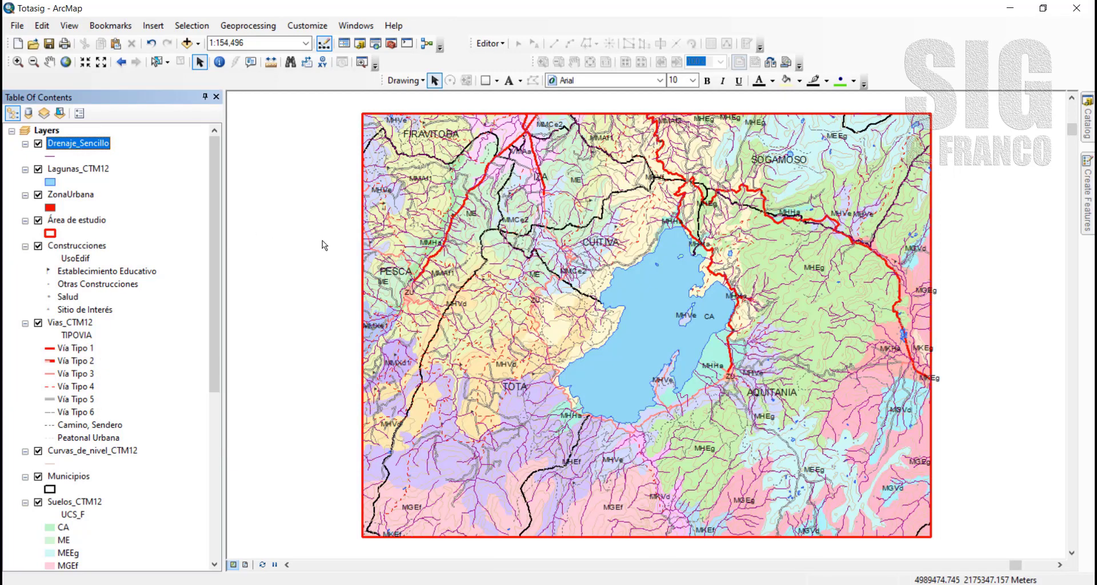
left_click(38, 144)
left_click(38, 144)
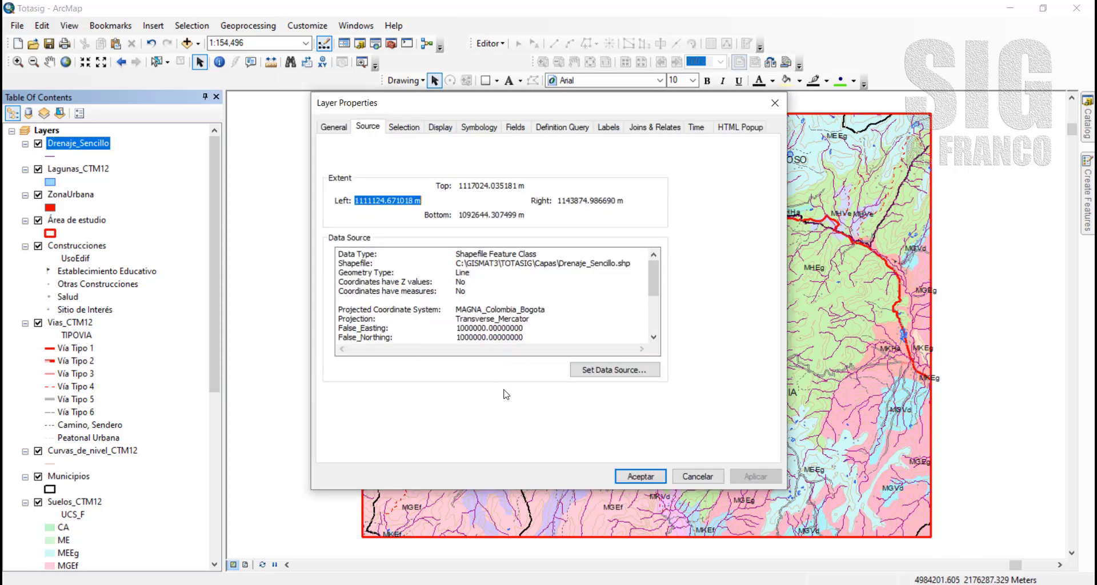
left_click(641, 476)
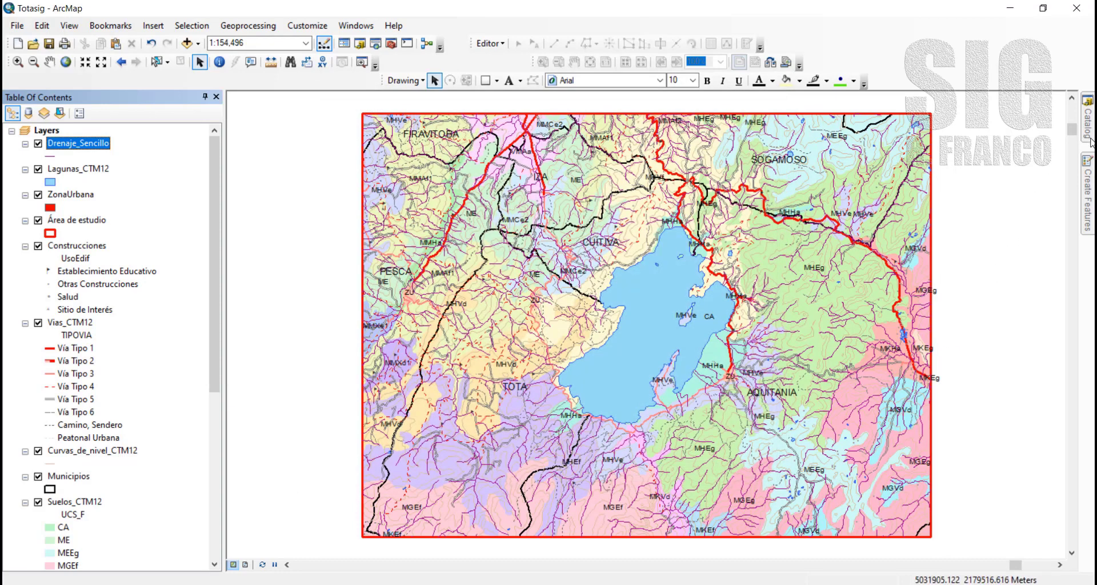
Start the Project tool with Drenaje_Sencillo as input and save the output as Drenaje_sencillo_CTM12 in the Capas folder
left_click(1088, 119)
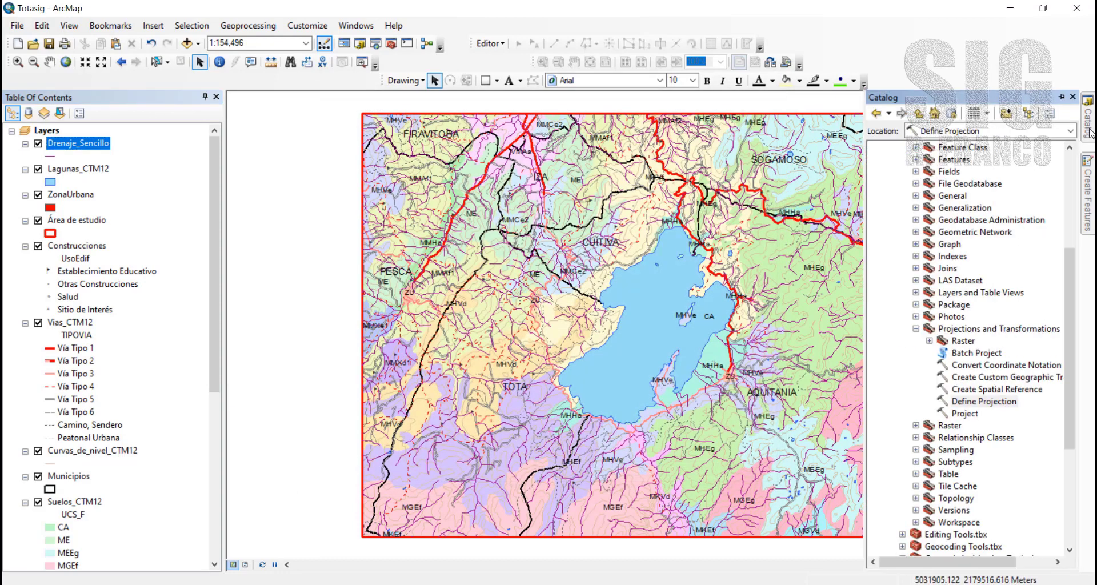
left_click(969, 415)
double_click(966, 414)
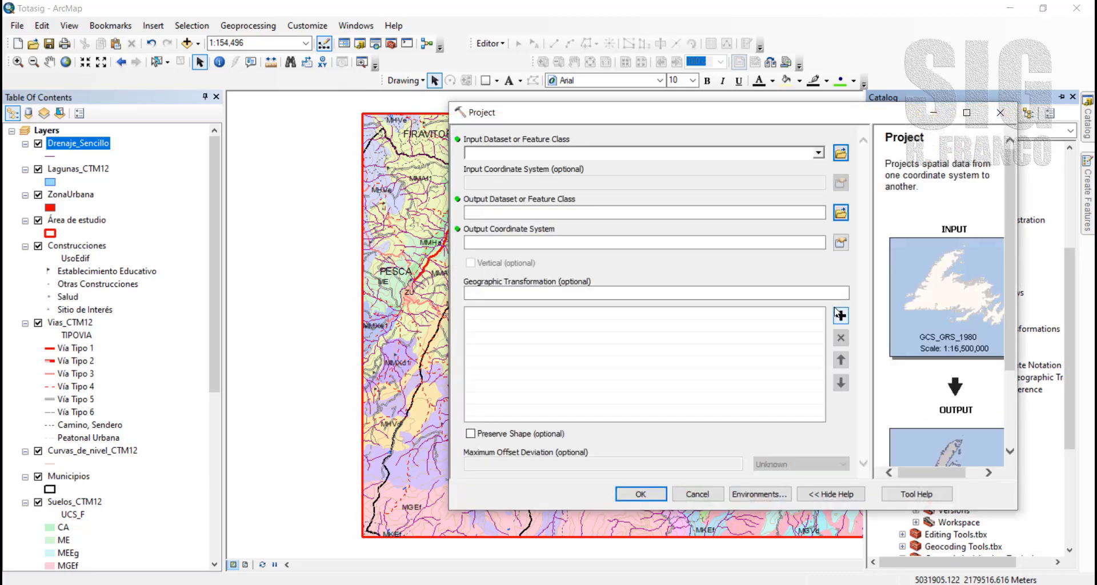
left_click(818, 152)
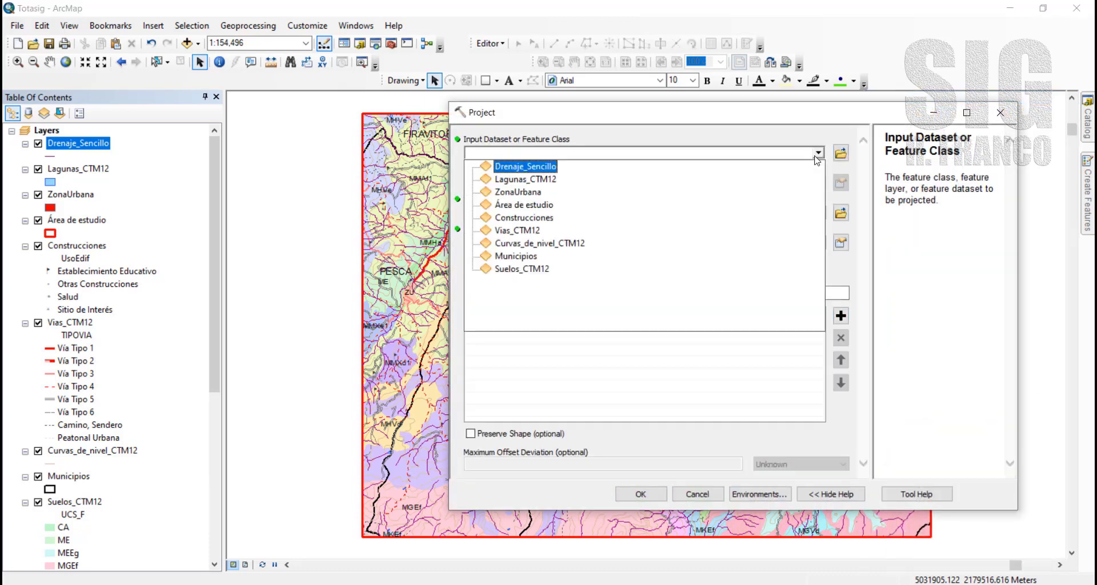
left_click(560, 166)
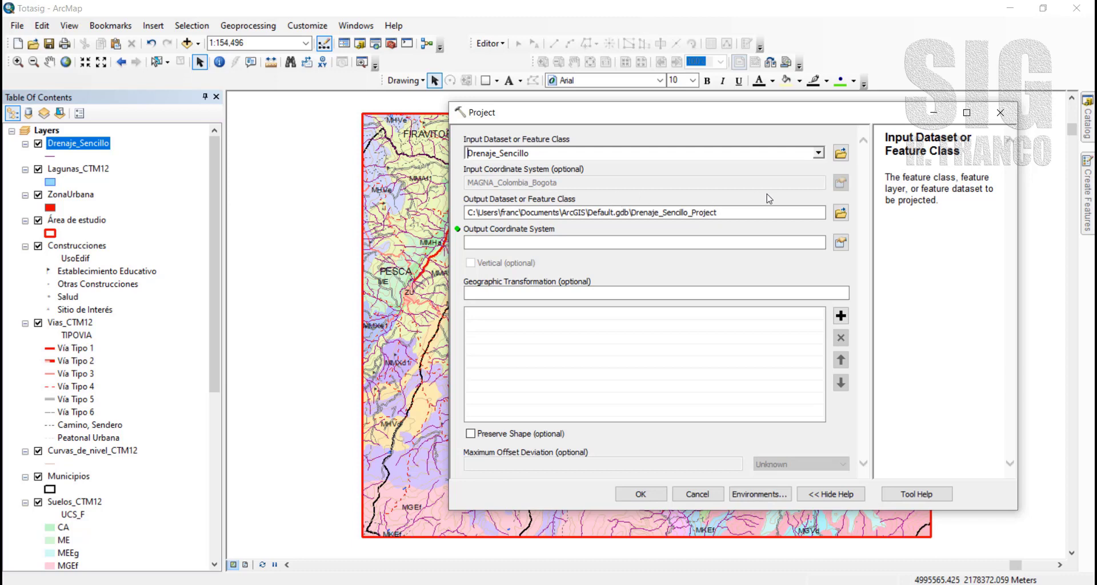
left_click(841, 215)
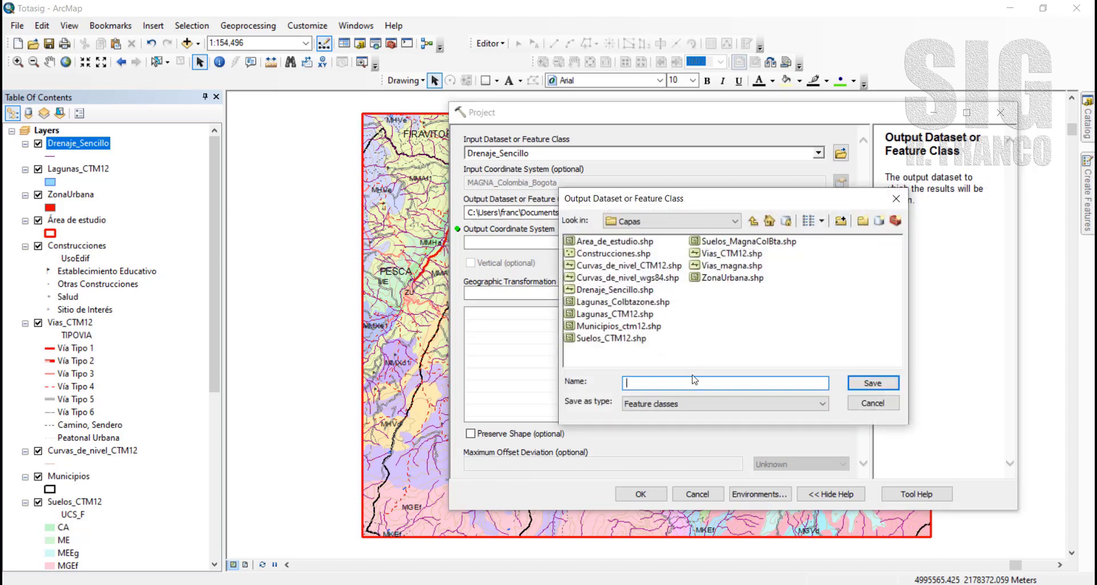
type("Drenaje_sencillo_CTM12")
left_click(872, 382)
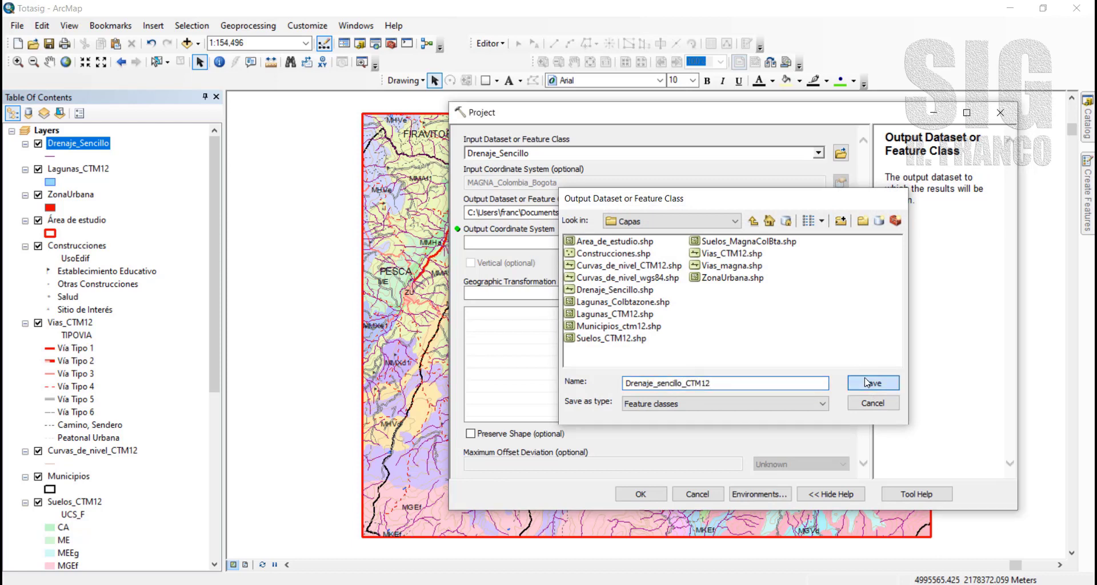
Set the output coordinate system to CTM12, preserve shape with a maximum offset deviation of 12.5 meters, and run the projection
left_click(841, 242)
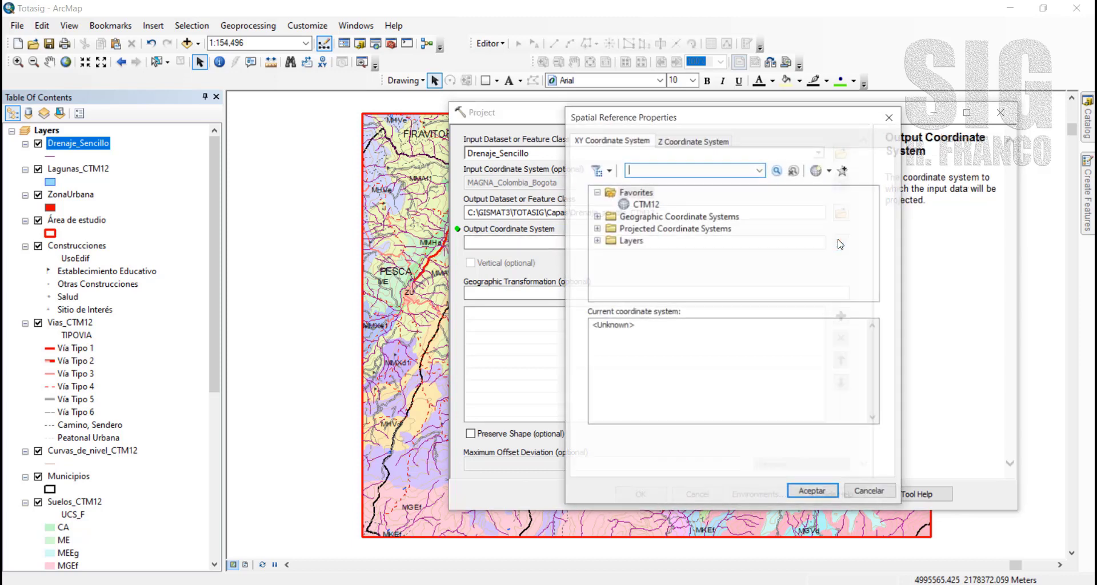
left_click(656, 206)
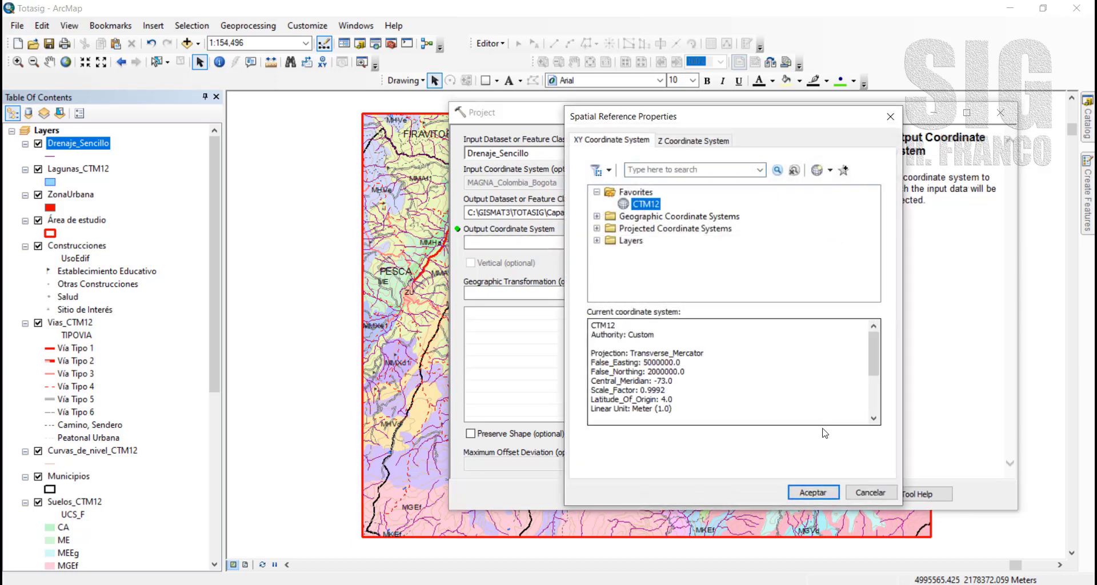
left_click(814, 492)
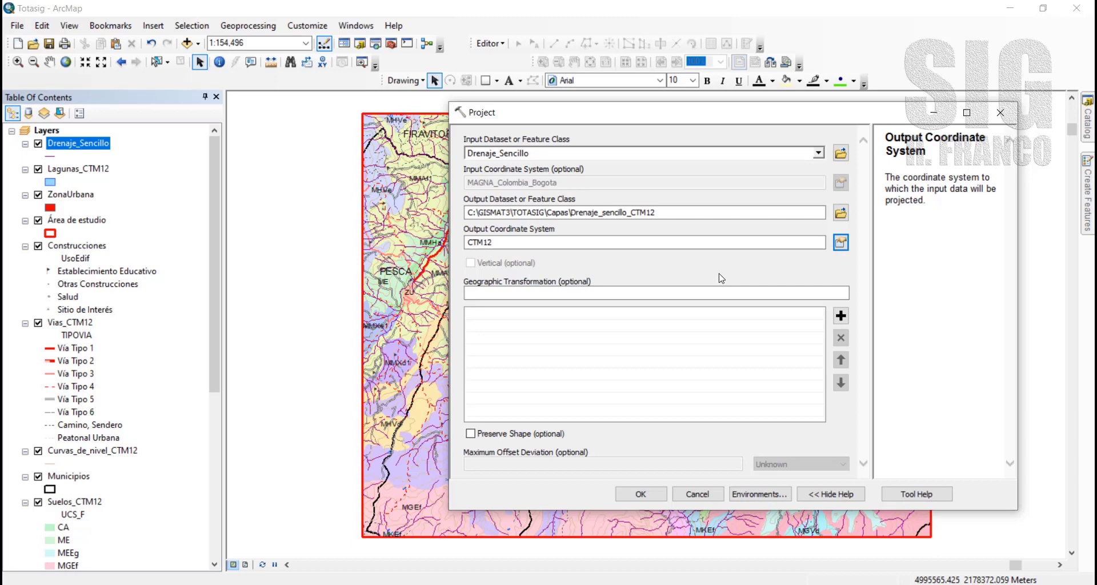
left_click(471, 434)
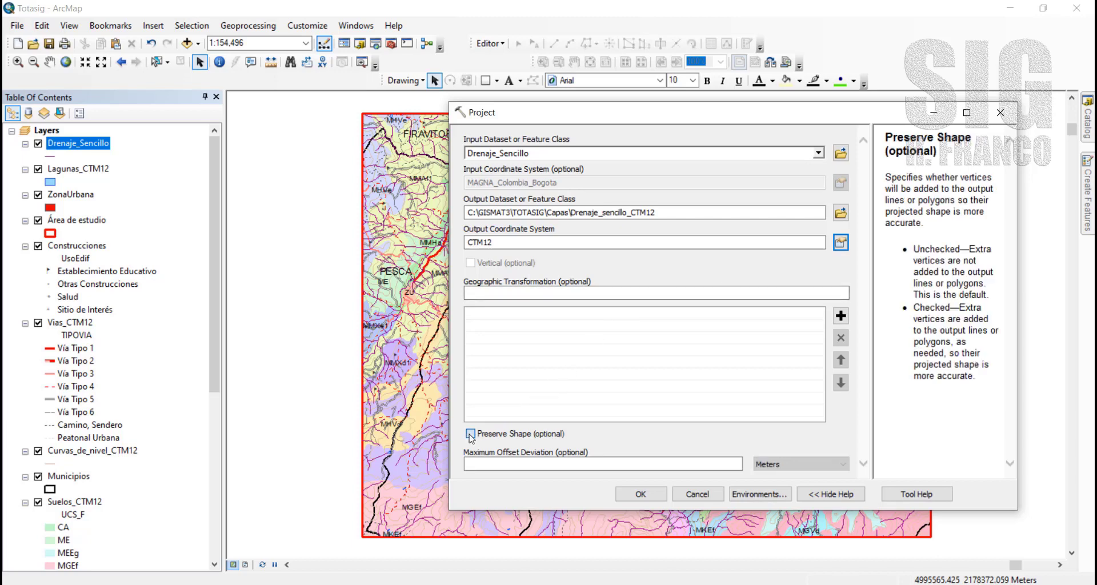
left_click(720, 466)
type("12.5")
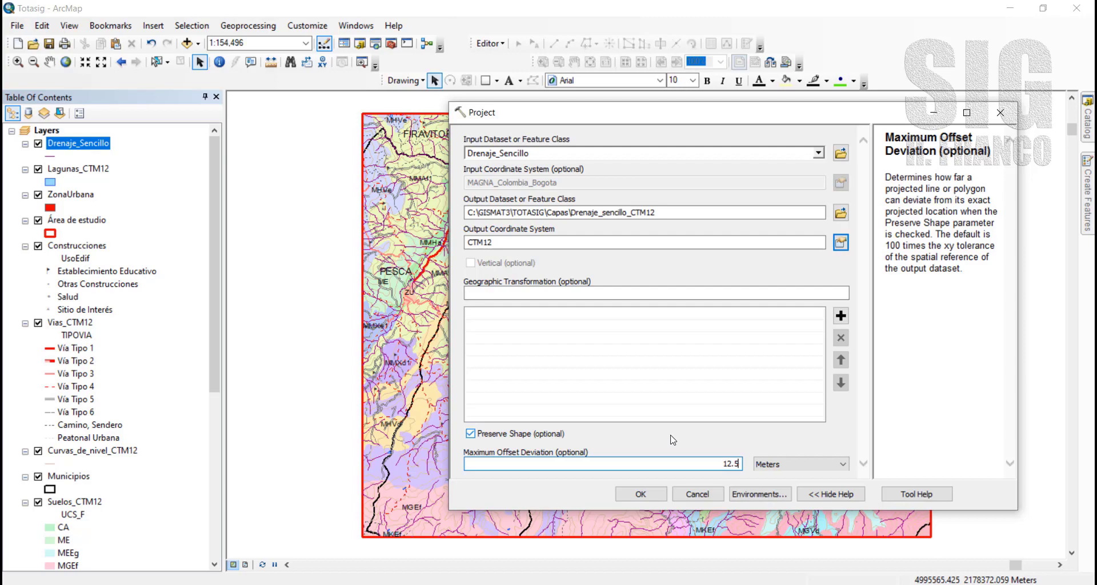
left_click(638, 493)
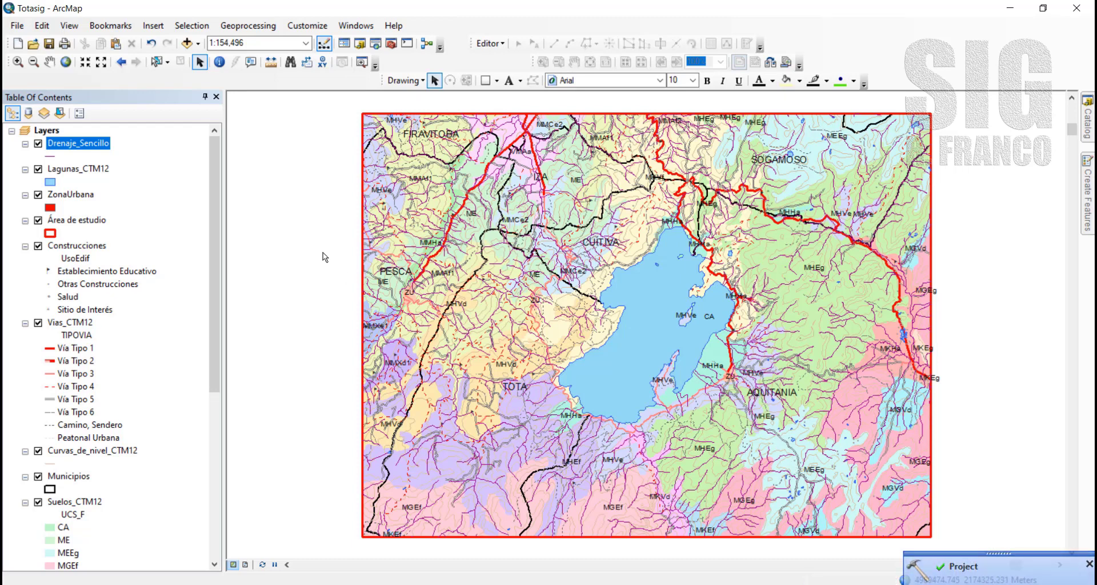
Add the Drenaje_sencillo_CTM12.shp shapefile from the Capas folder to the map
left_click(187, 43)
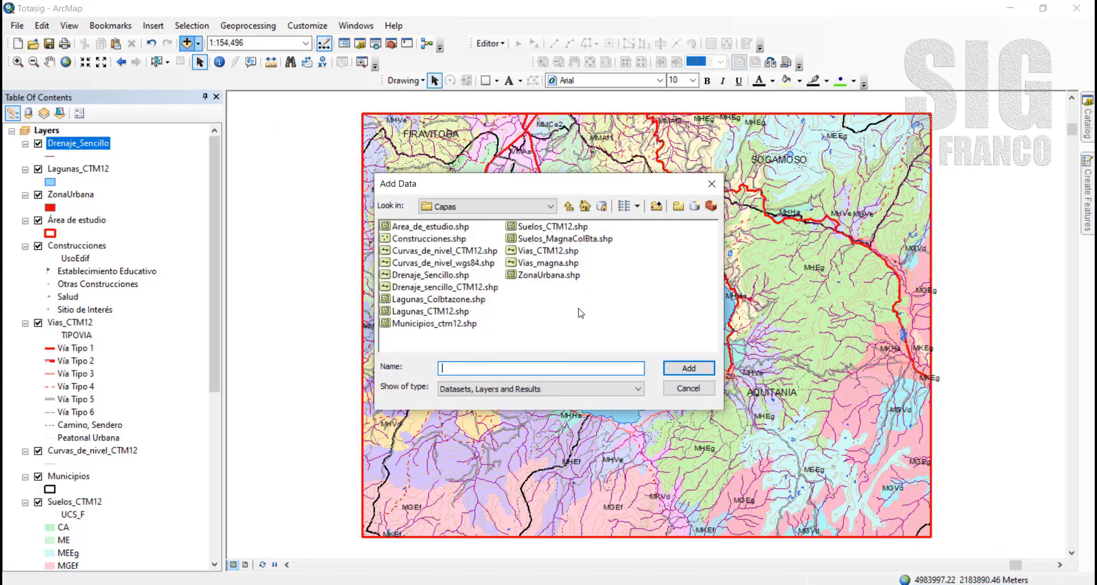
left_click(460, 292)
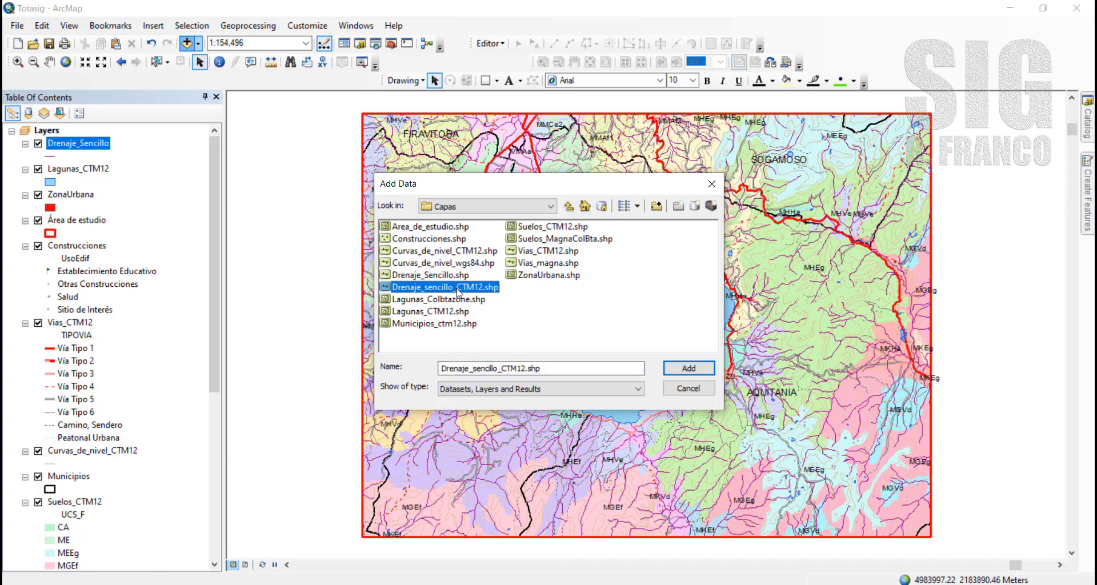
left_click(689, 368)
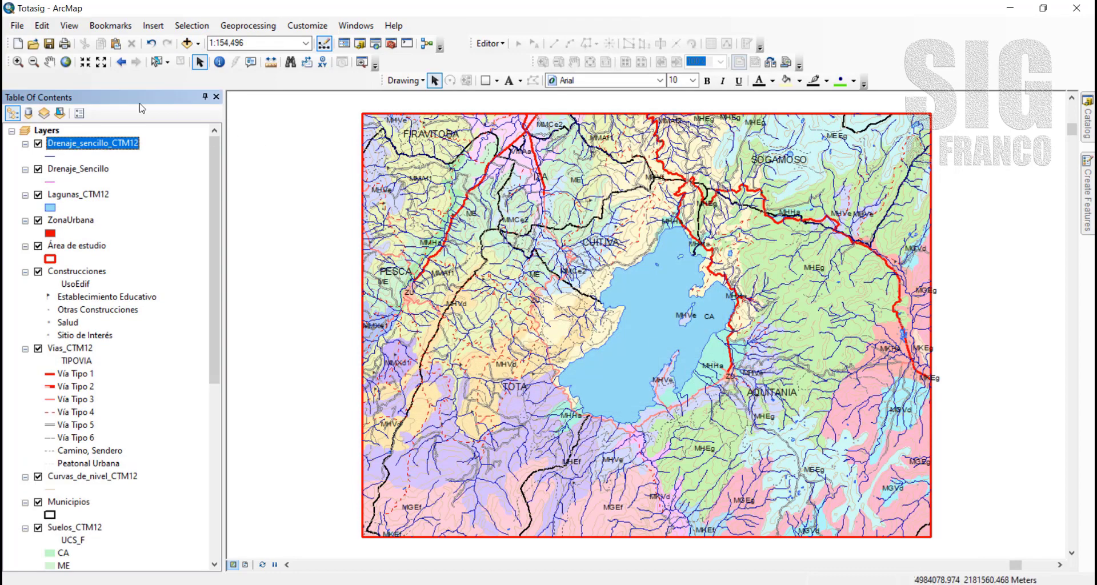
Zoom in around Pesca and toggle Drenaje_sencillo_CTM12 off and on to compare it with the original drainage, then restore the full view
left_click(17, 62)
left_click_drag(395, 169, 590, 321)
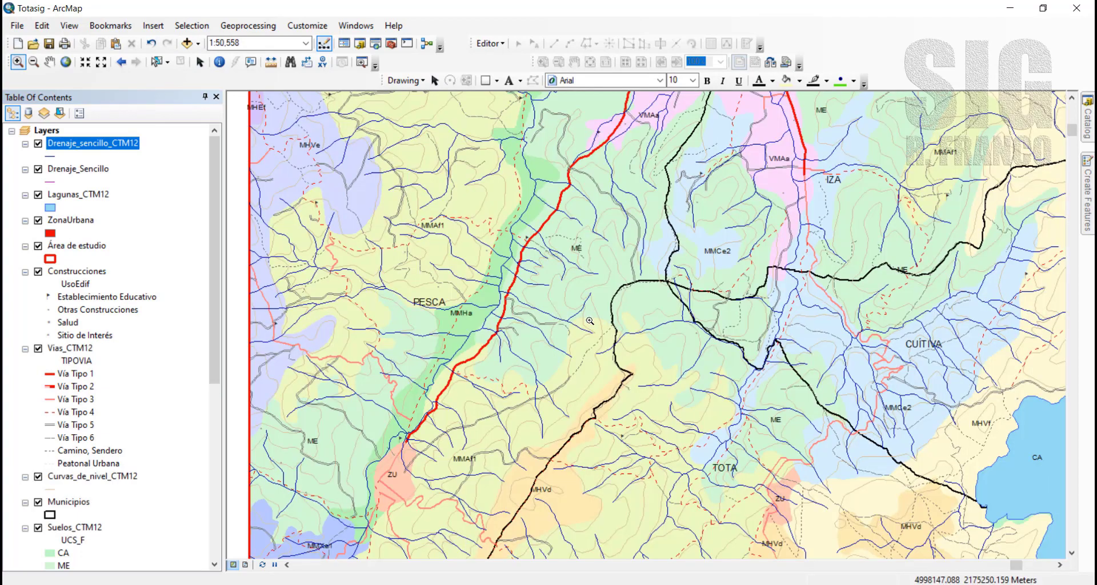
left_click(38, 144)
left_click(39, 144)
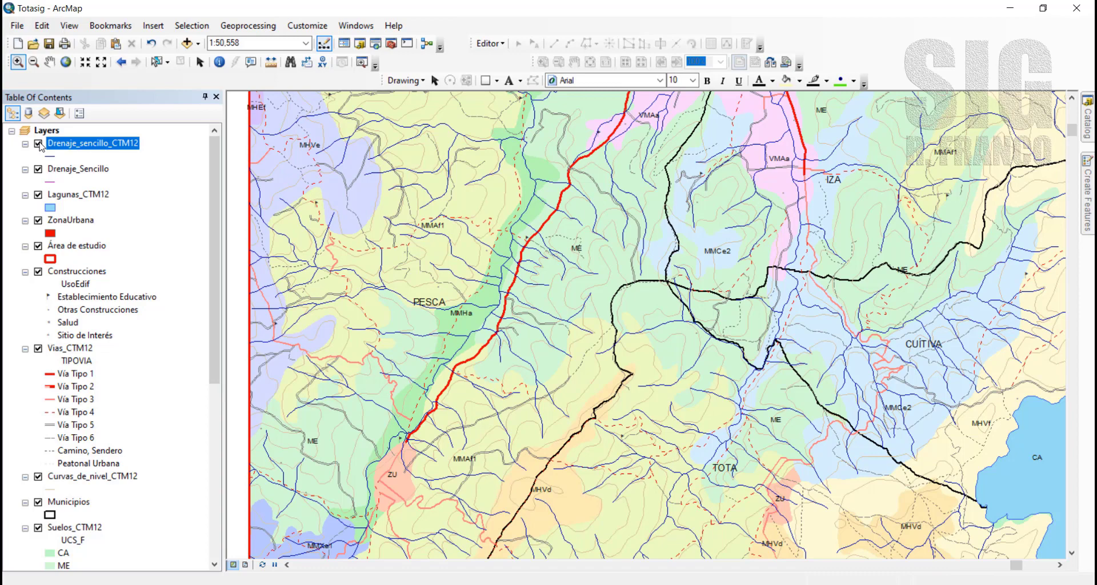
left_click(121, 62)
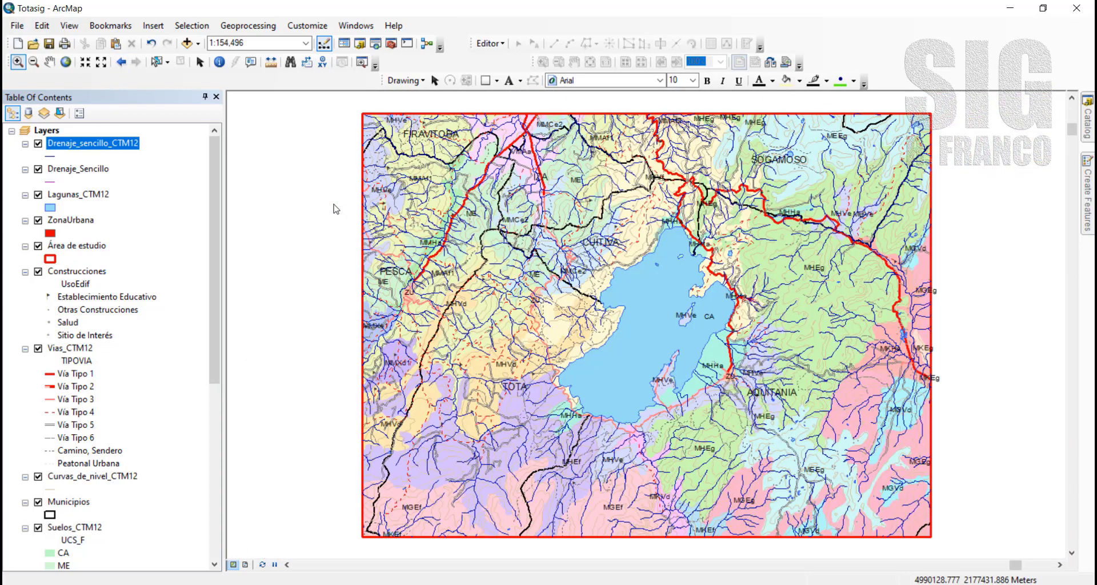
Remove the original Drenaje_Sencillo layer from the map
left_click(86, 171)
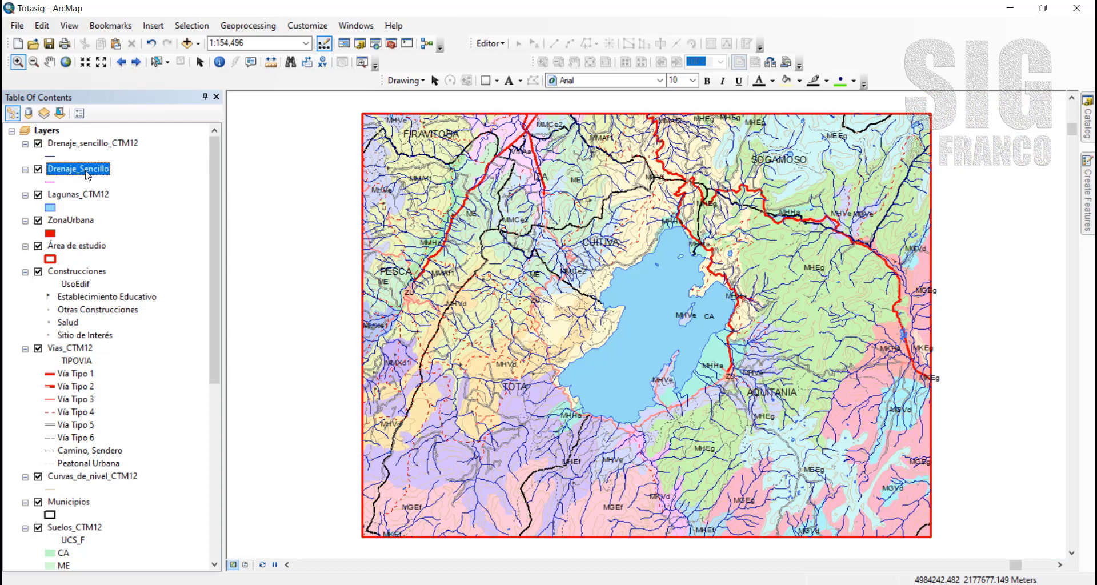
right_click(86, 172)
left_click(106, 194)
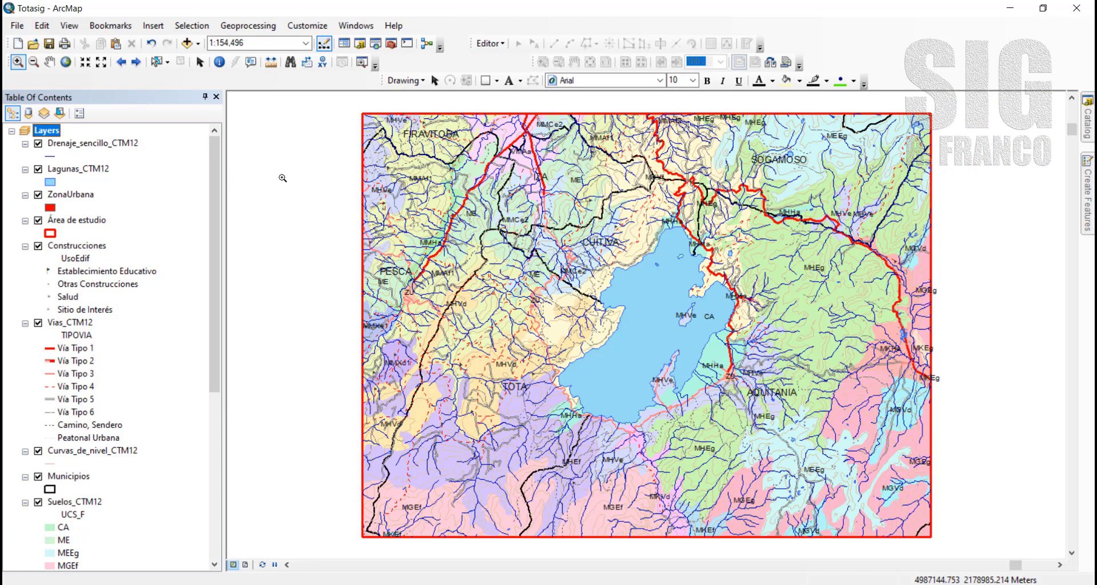
Review the coordinate system of Drenaje_sencillo_CTM12 in its source properties
right_click(131, 148)
left_click(235, 439)
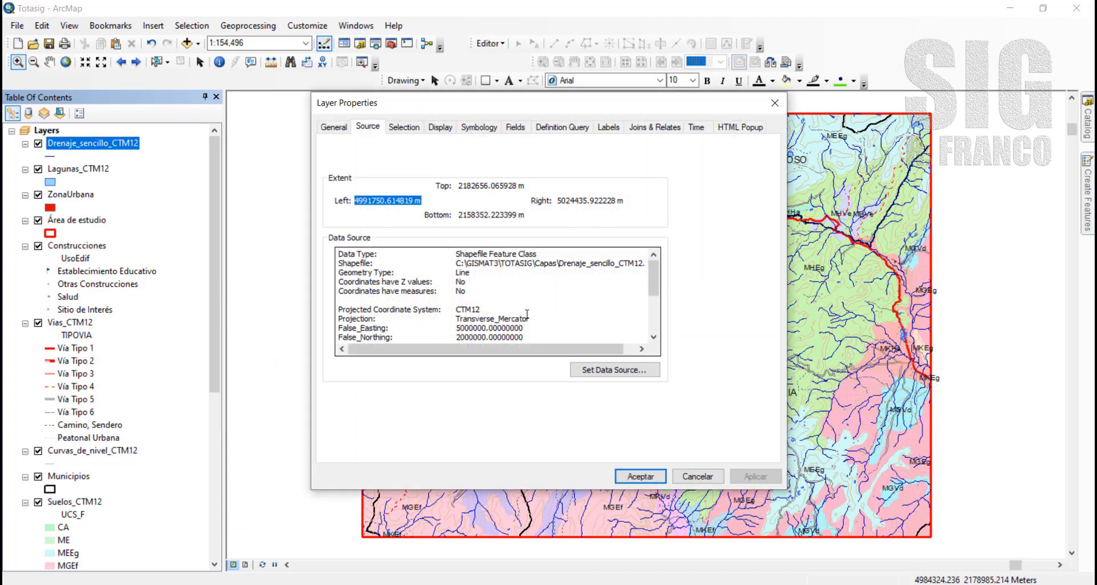
left_click(640, 476)
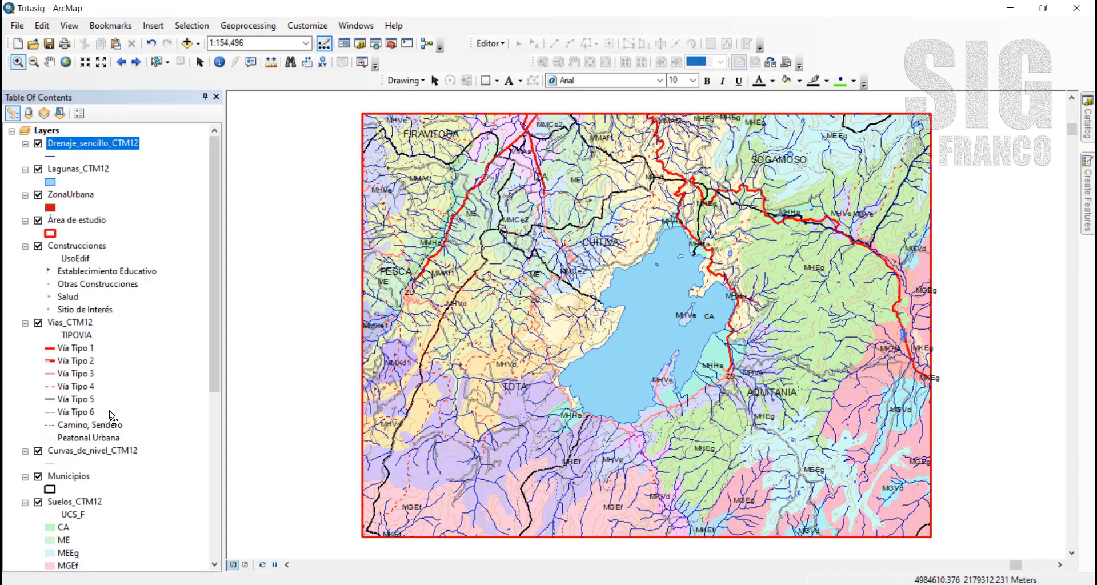
Reorder the layers to put Drenaje_sencillo_CTM12 and Lagunas_CTM12 below Vias_CTM12, and return to ArcMap from the Capas folder window
left_click_drag(108, 410, 103, 440)
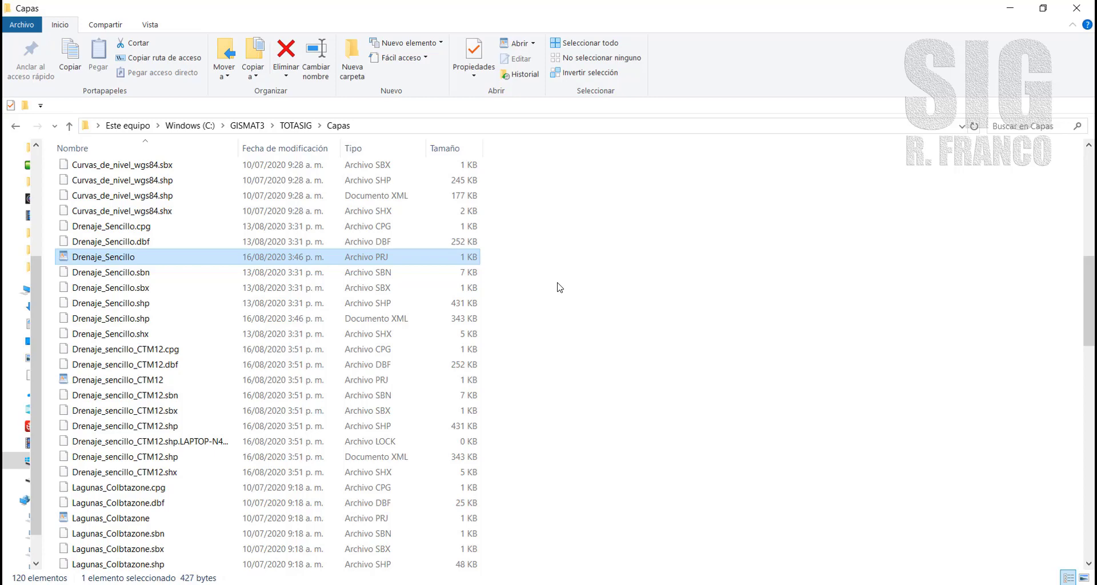
key("alt+Tab")
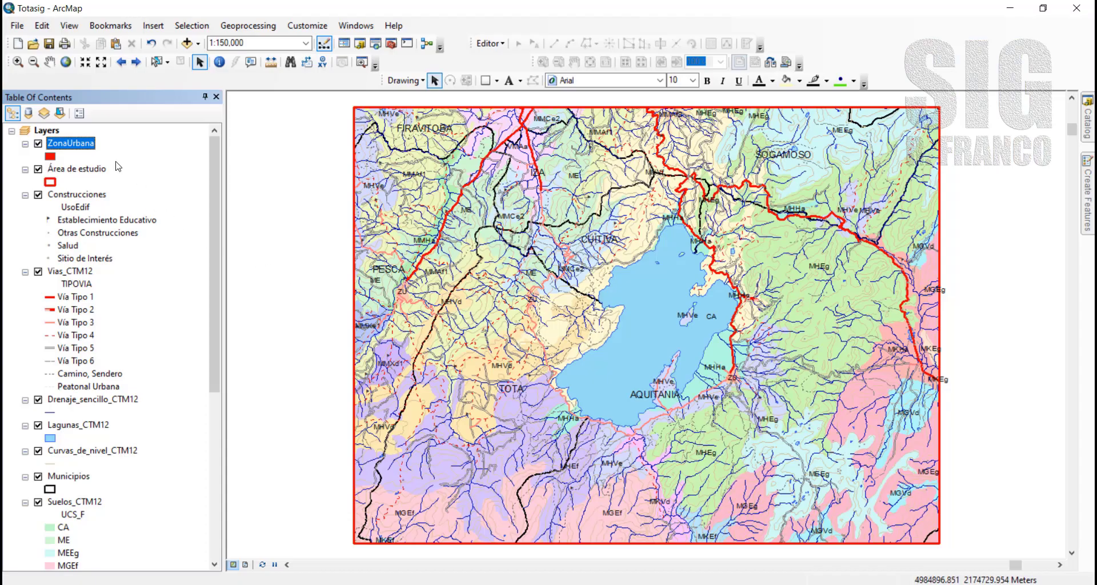
Check ZonaUrbana's extent and coordinate system in its source properties, toggle its visibility, and zoom to the layer
right_click(77, 148)
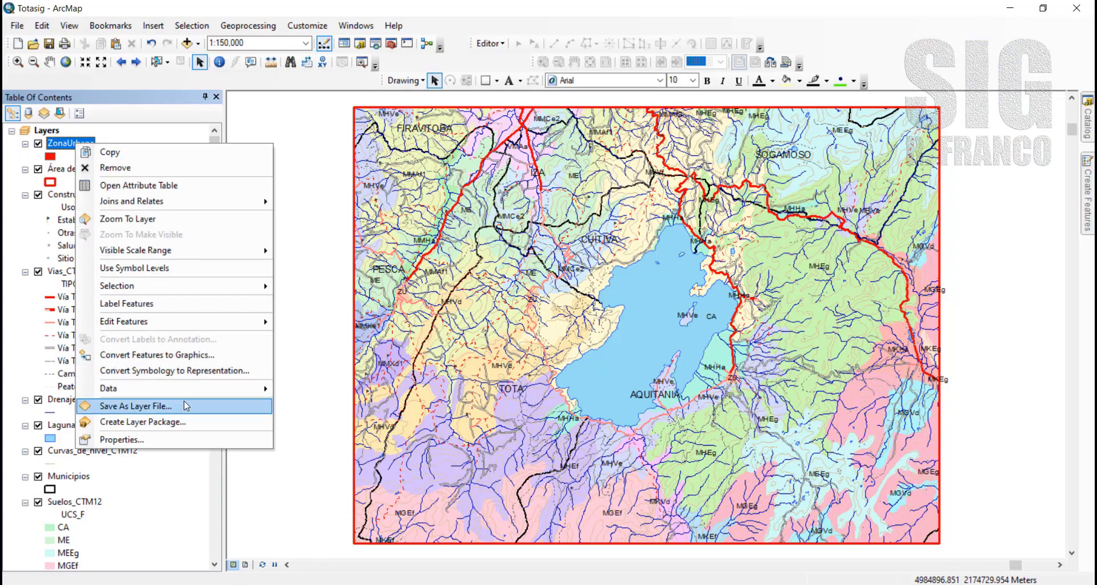
left_click(186, 437)
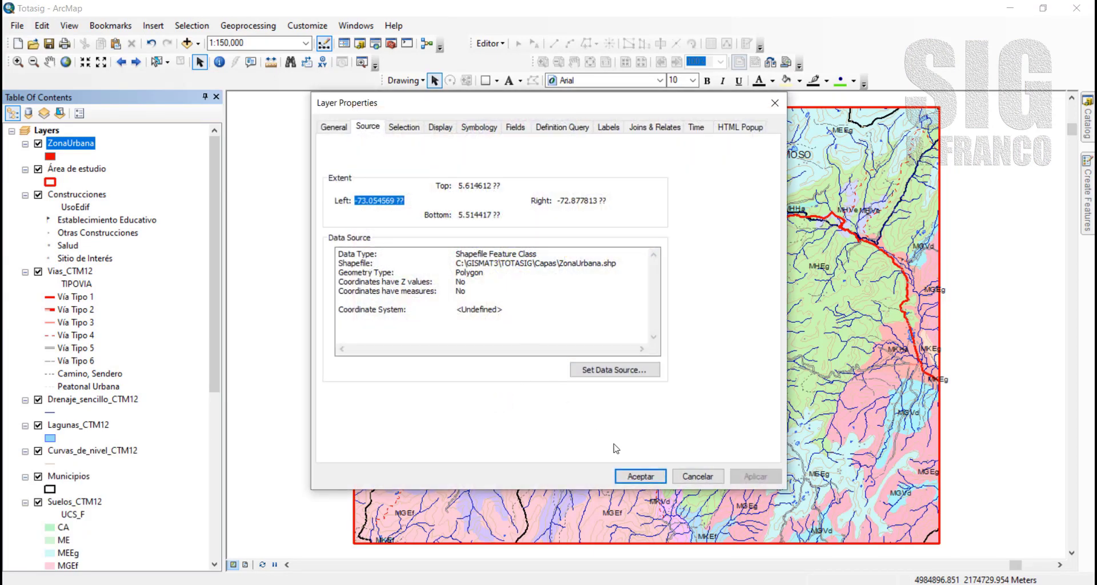
left_click(639, 476)
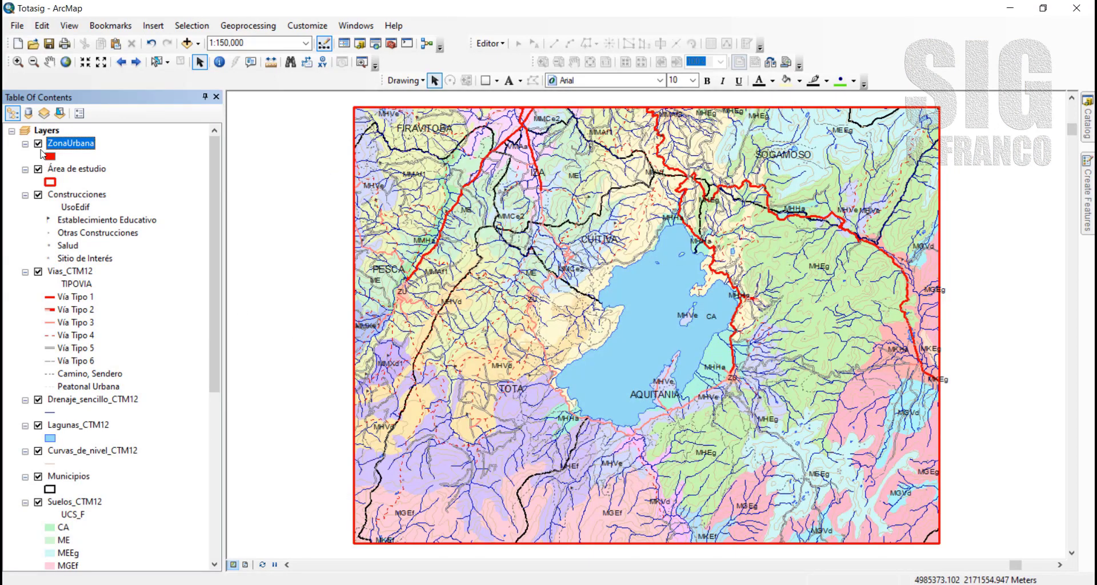
left_click(39, 144)
left_click(38, 144)
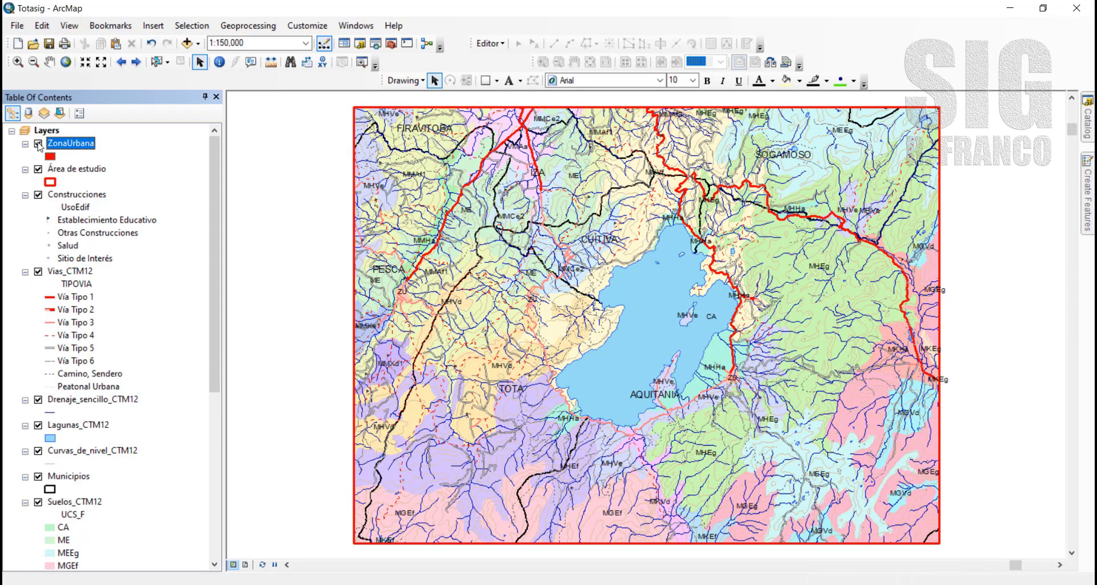
left_click(38, 144)
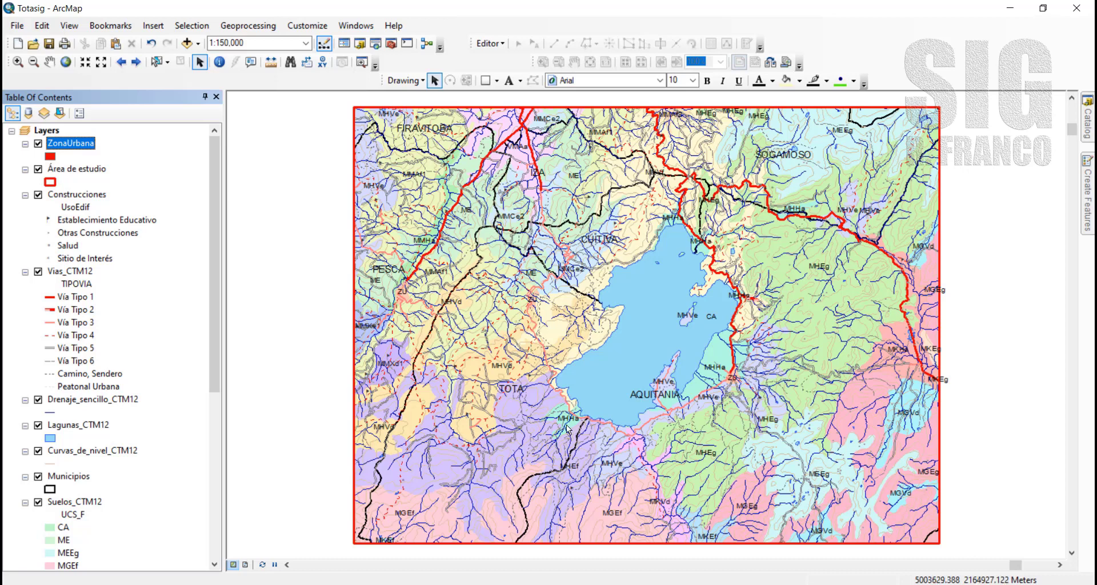
right_click(88, 148)
left_click(137, 224)
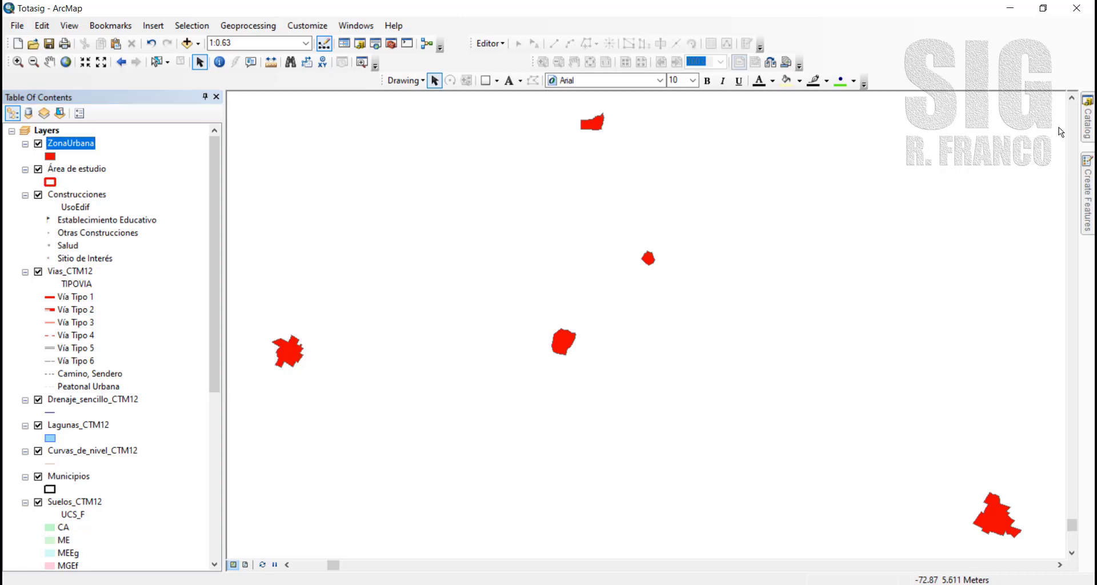
Define the projection of the ZonaUrbana layer as the geographic coordinate system WGS 1984
left_click(1087, 126)
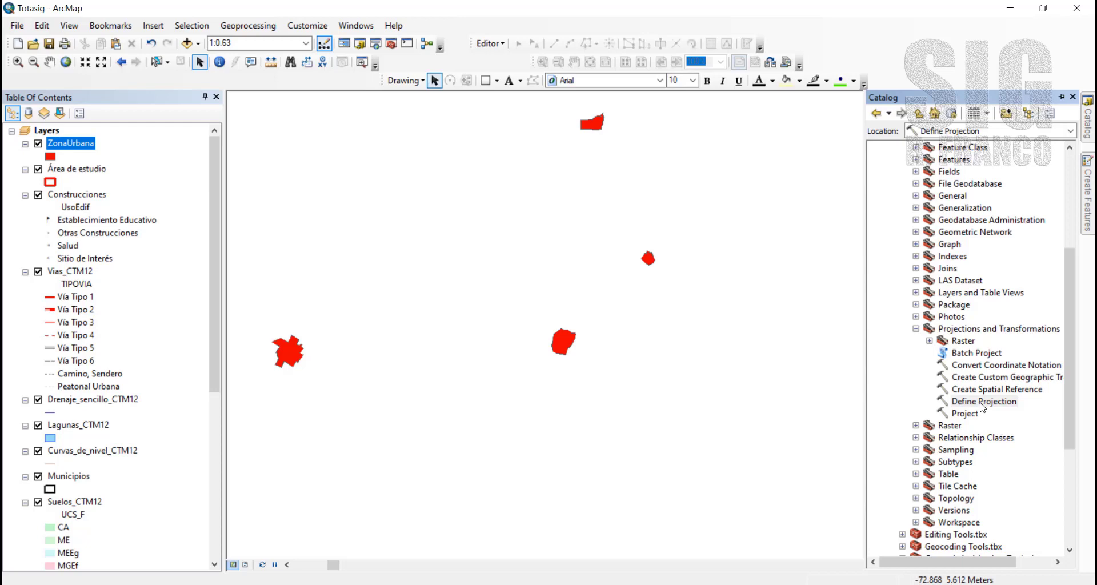
double_click(981, 404)
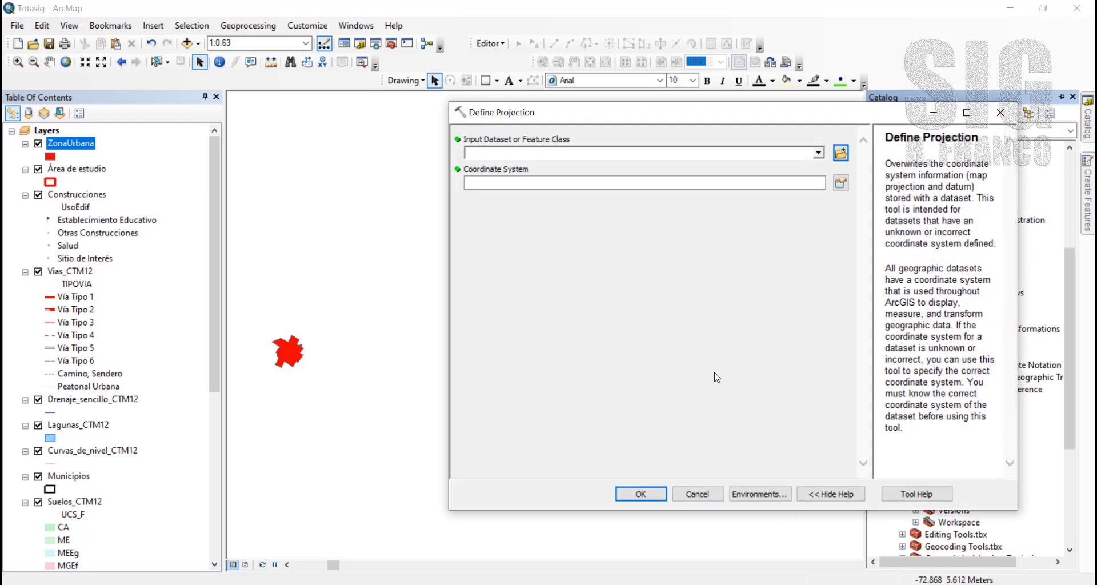
left_click(819, 153)
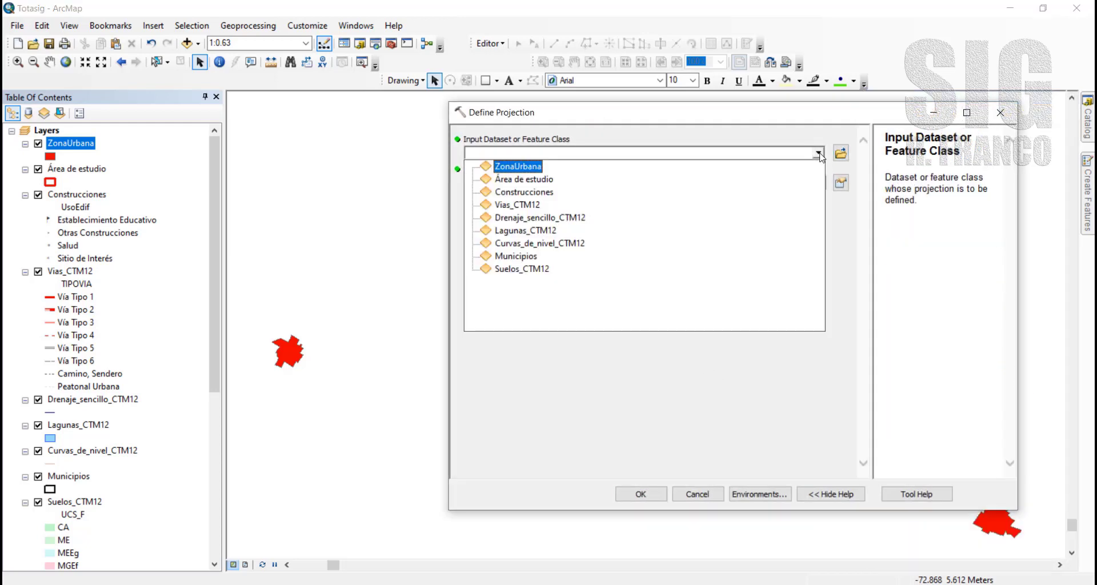
left_click(519, 167)
left_click(841, 183)
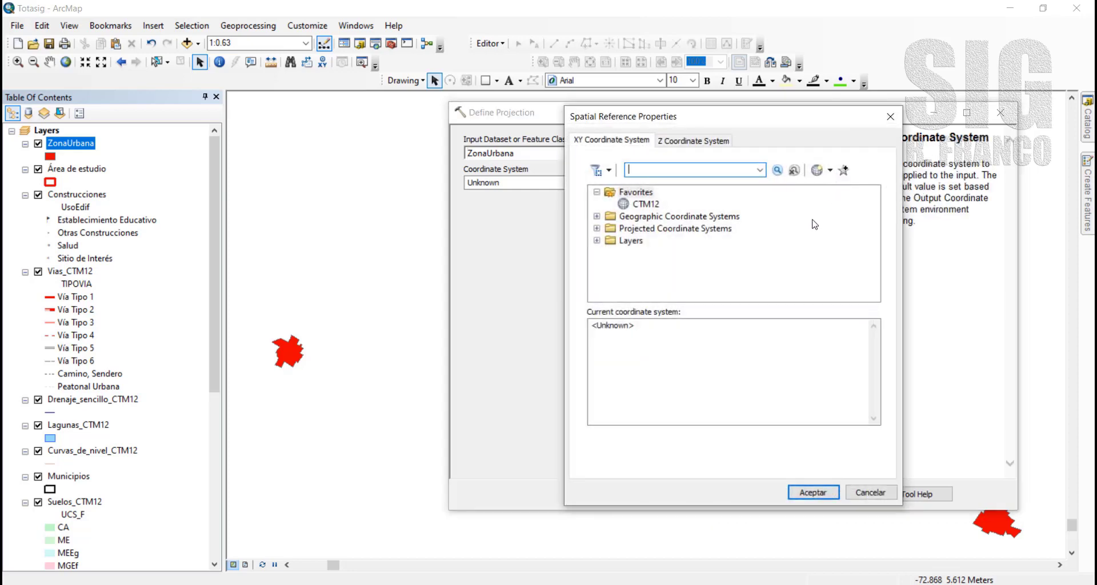
left_click(597, 217)
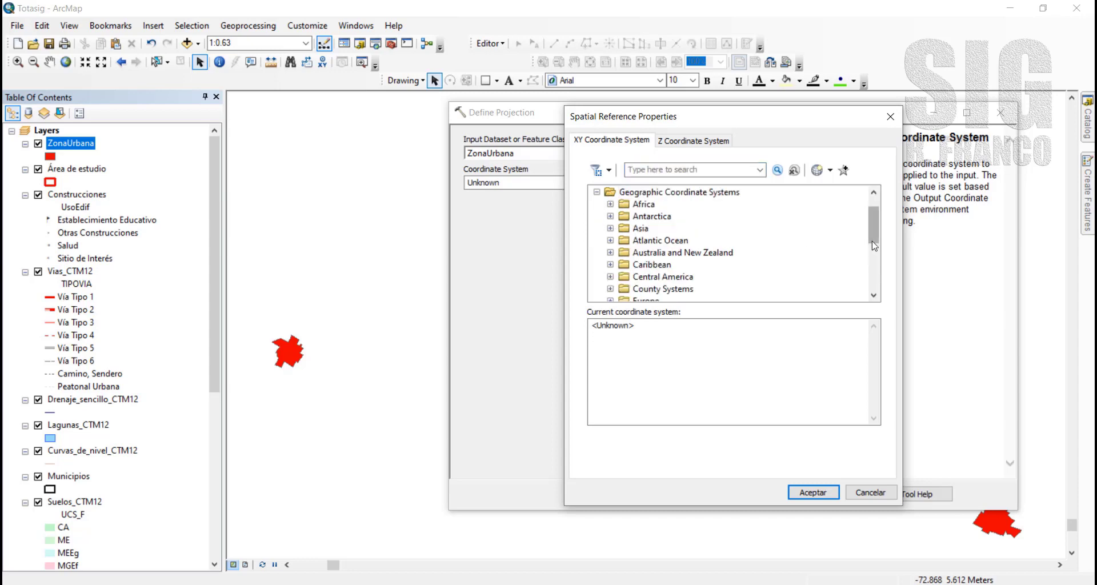
left_click_drag(873, 236, 876, 274)
left_click(611, 273)
left_click(673, 265)
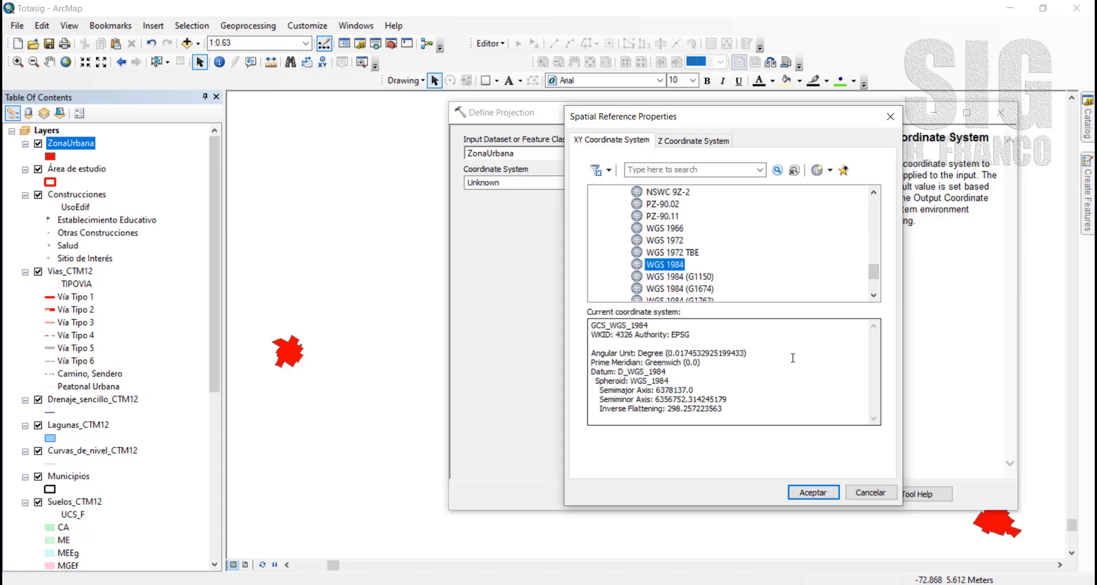
left_click(812, 493)
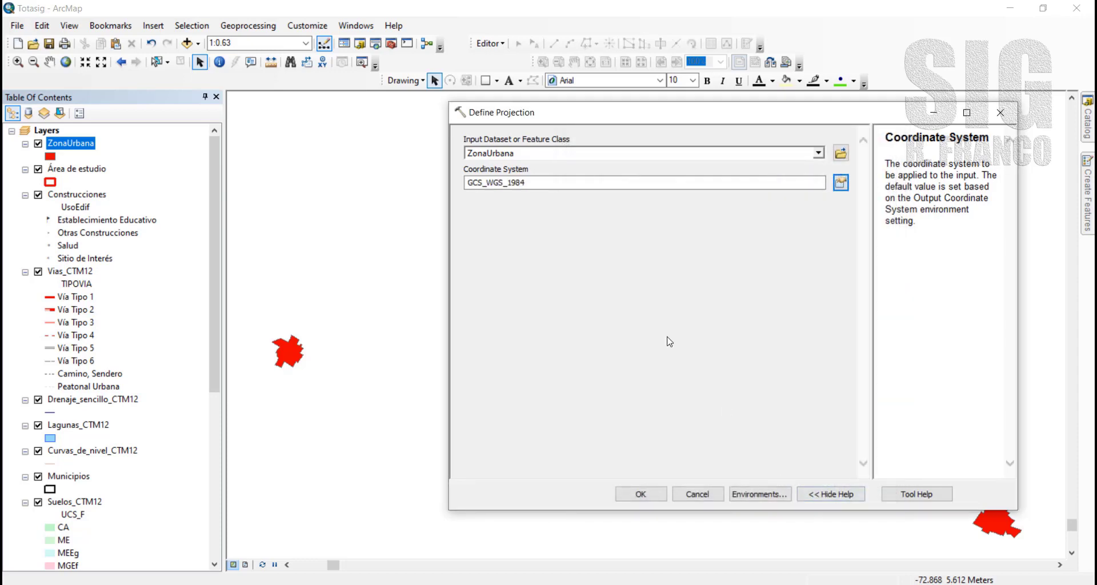
left_click(640, 494)
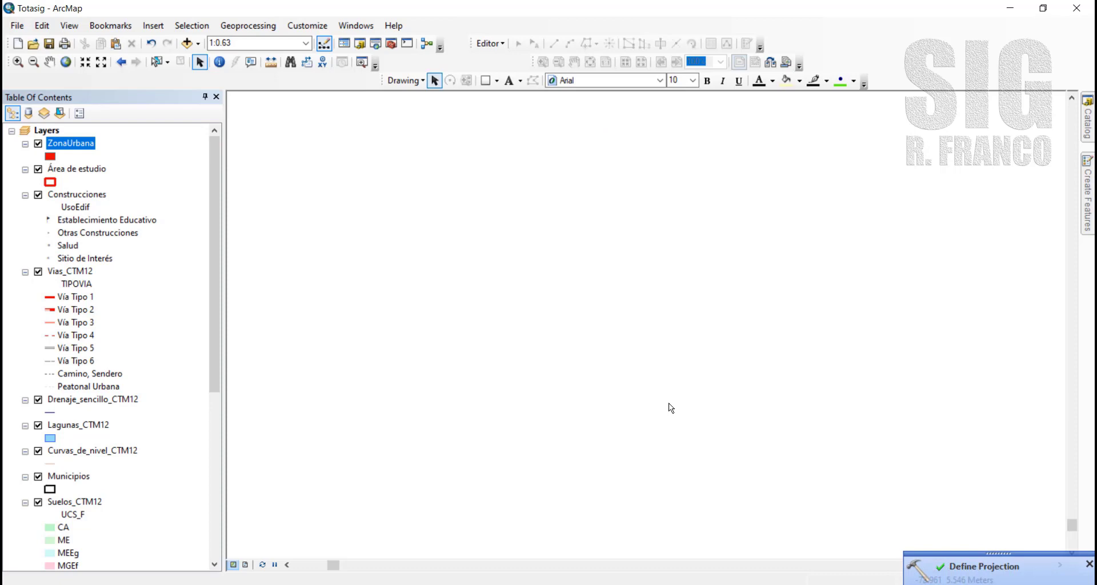
Zoom to the ZonaUrbana layer and review its coordinate system in the source properties
right_click(69, 144)
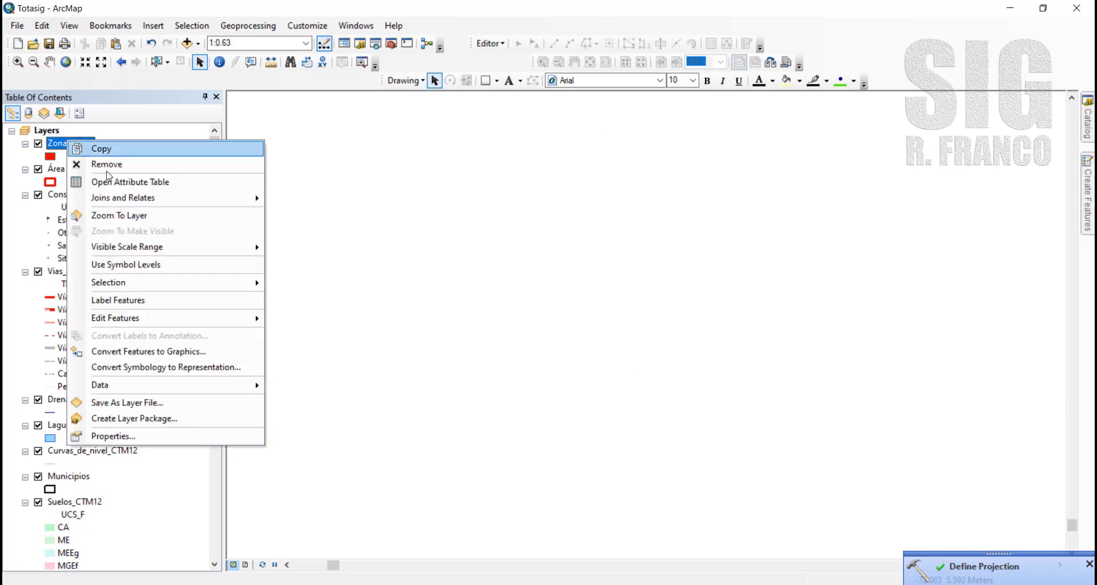
left_click(109, 217)
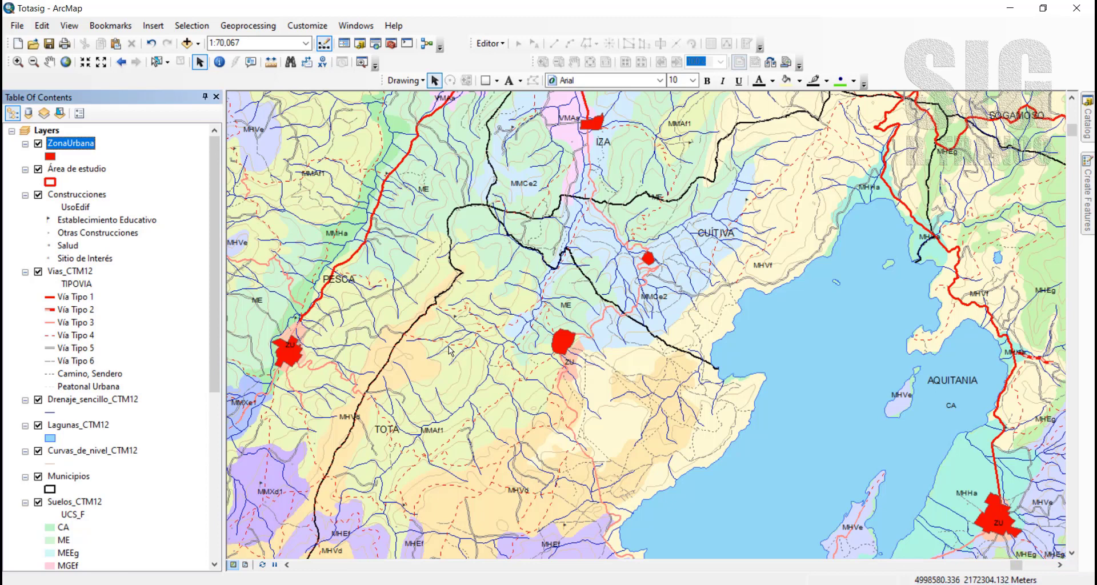
right_click(80, 148)
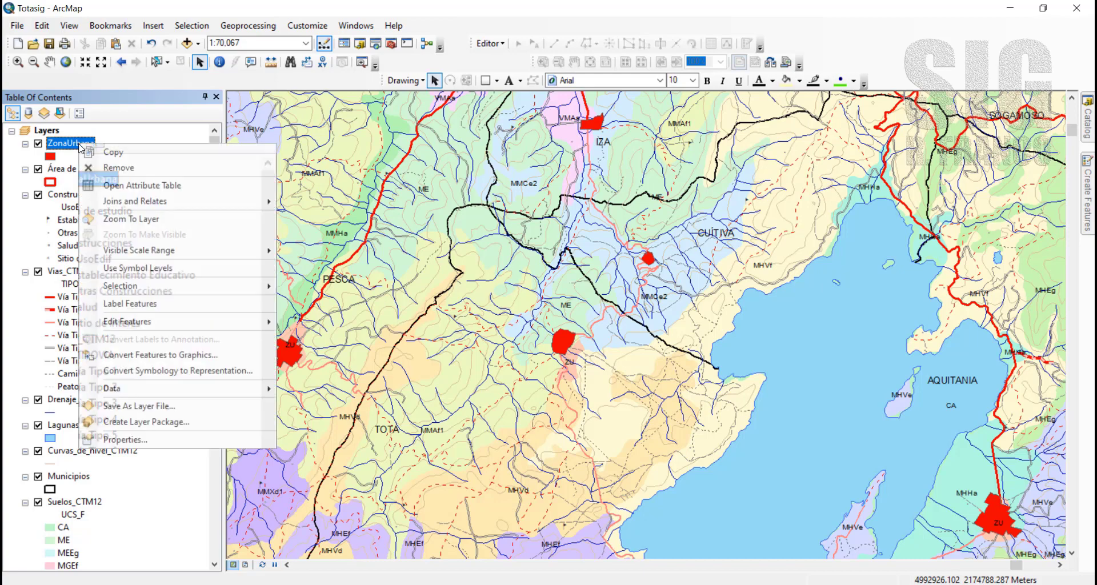
left_click(180, 440)
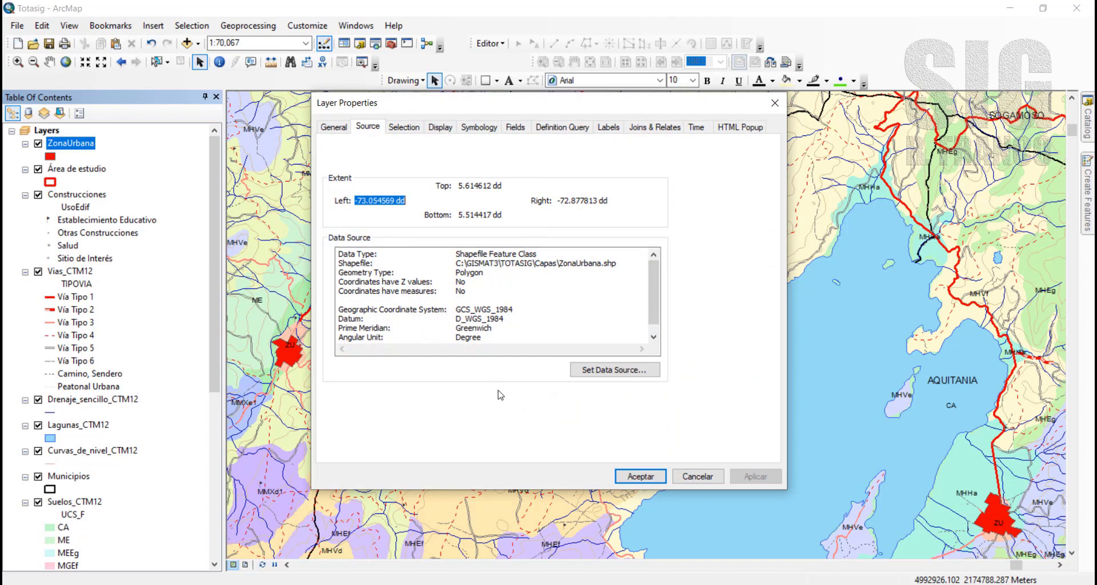
left_click(627, 474)
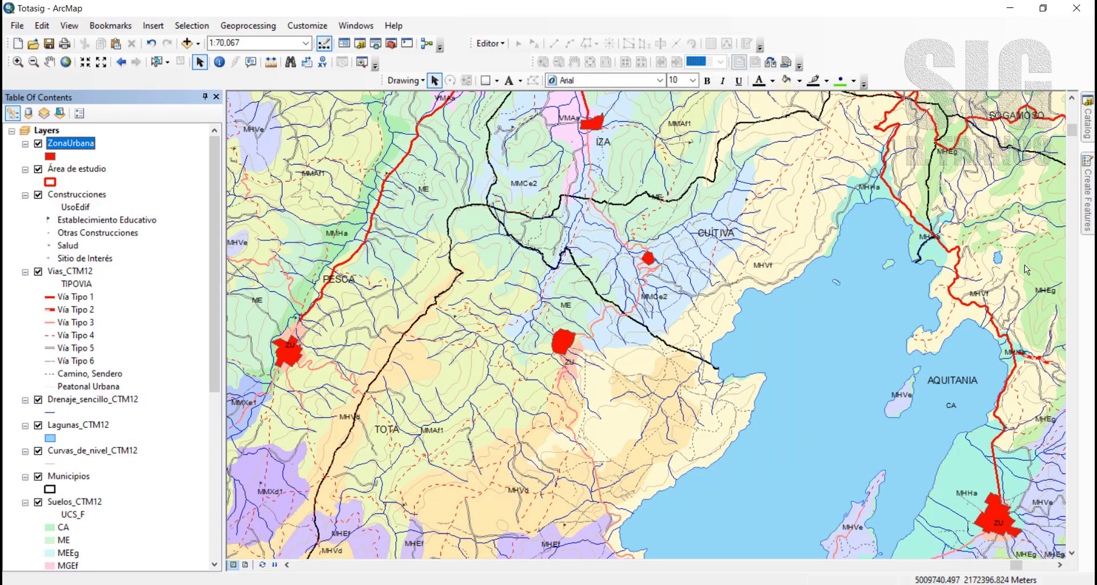
Start the Project tool with ZonaUrbana as input and set the output to ZonaUrbana_CTM12 in the Capas folder
left_click(1089, 123)
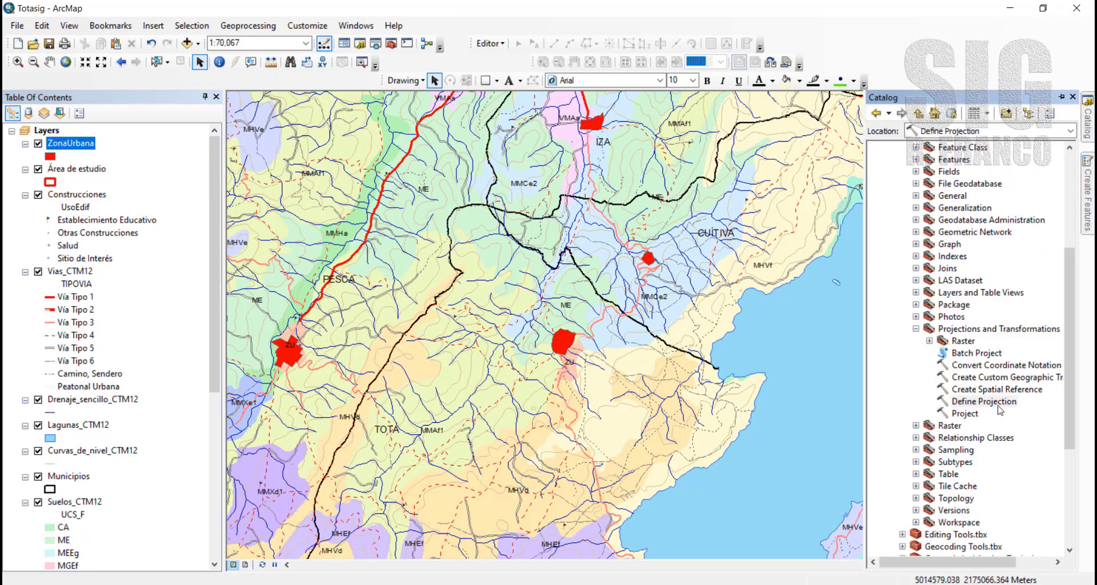
double_click(965, 413)
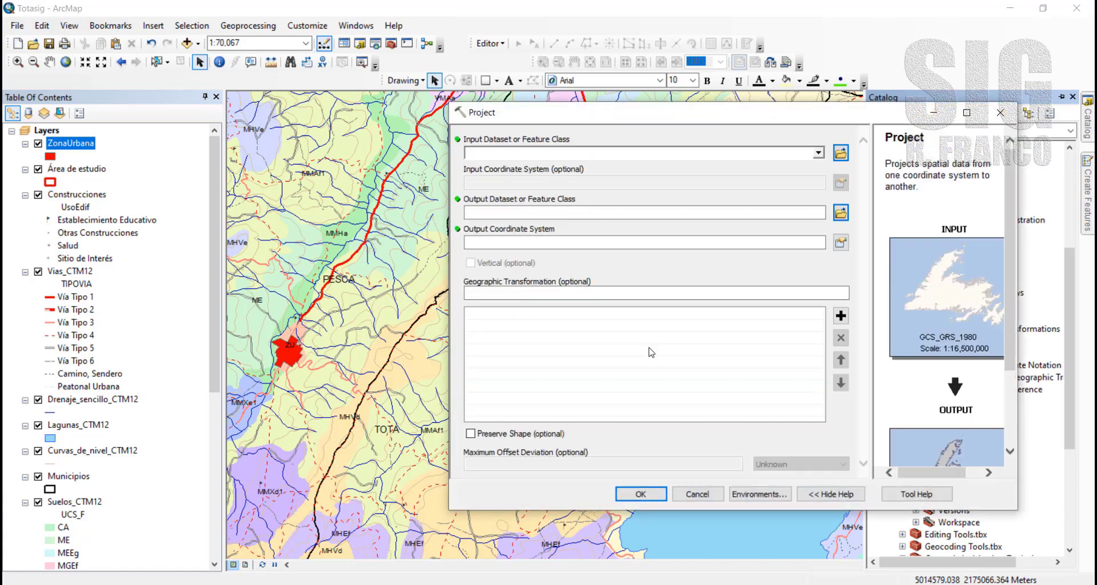
left_click(819, 153)
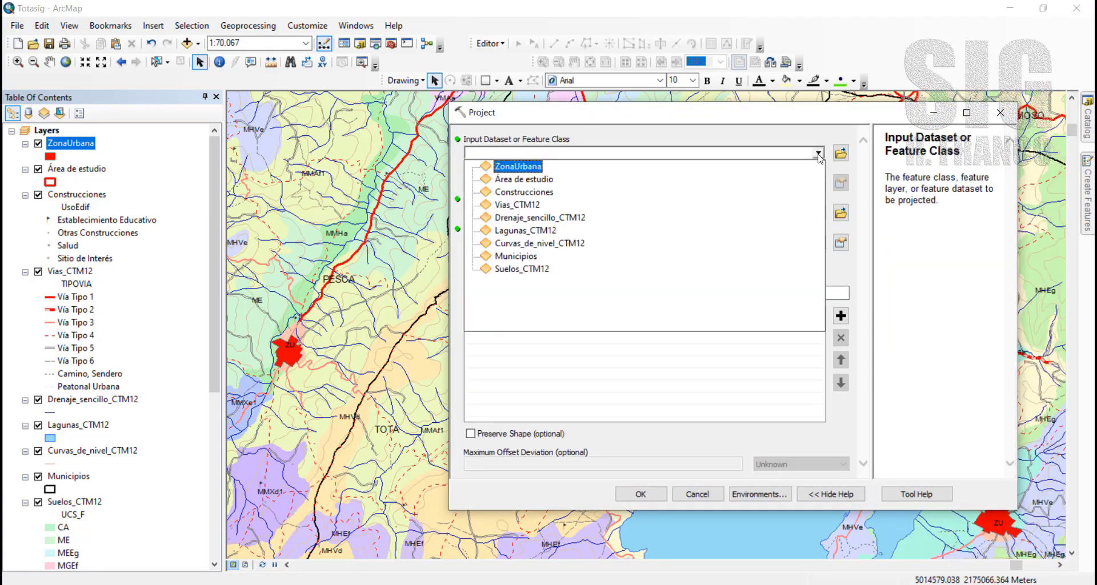
left_click(517, 167)
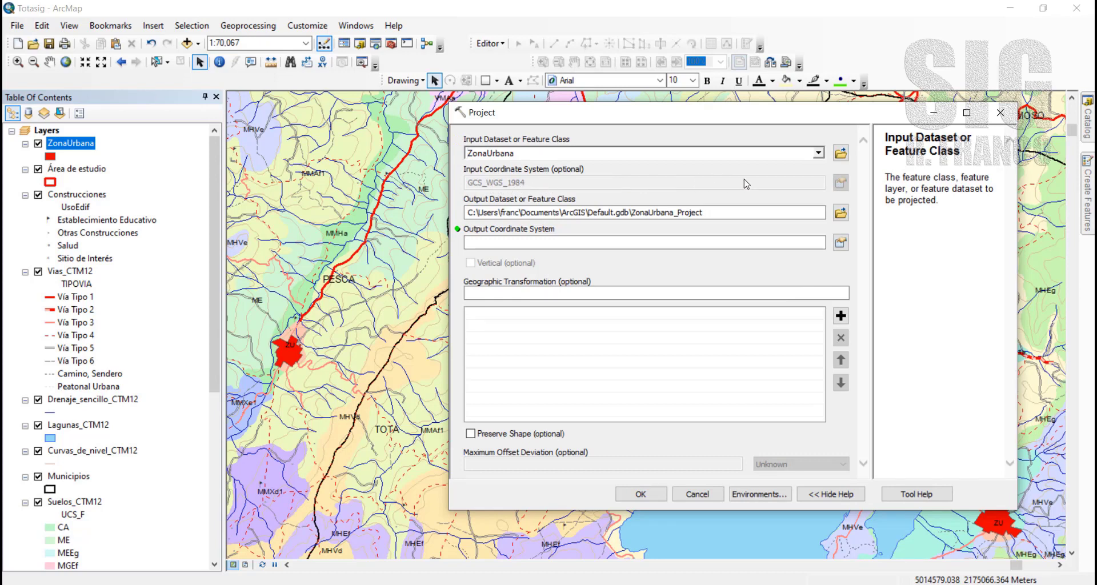
left_click(840, 213)
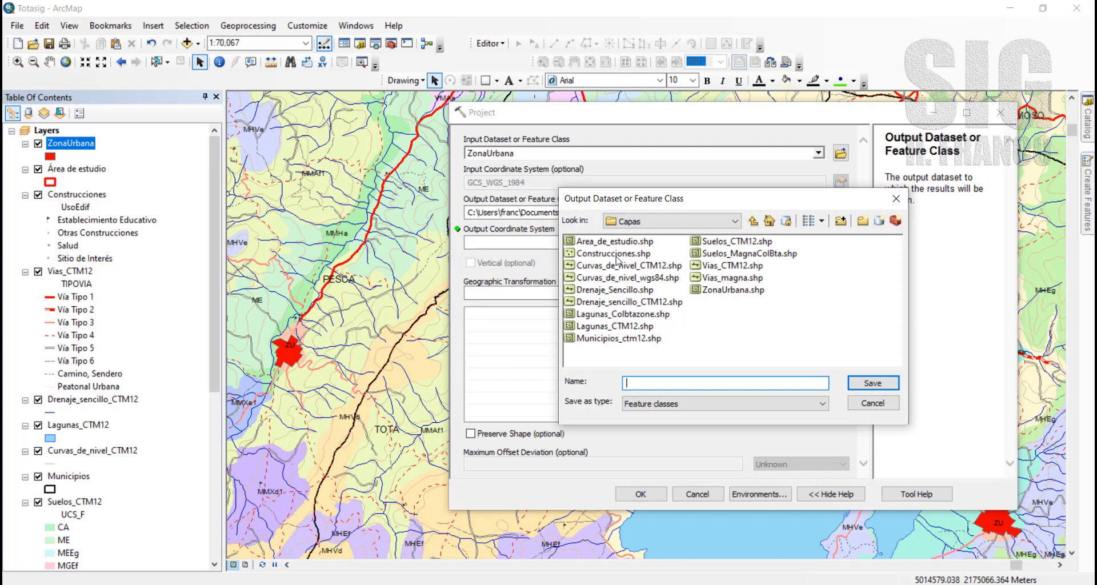
type("ZonaUrbana_CTM12")
left_click(868, 389)
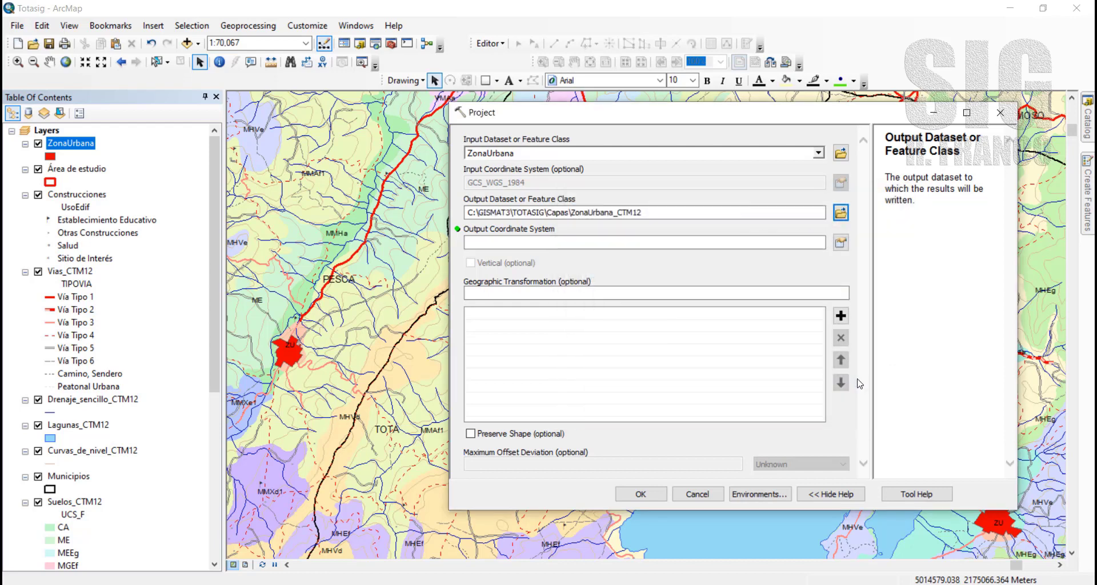
Set the output coordinate system to CTM12, preserve shape with a 12.5-meter maximum offset deviation, and run the projection
left_click(839, 243)
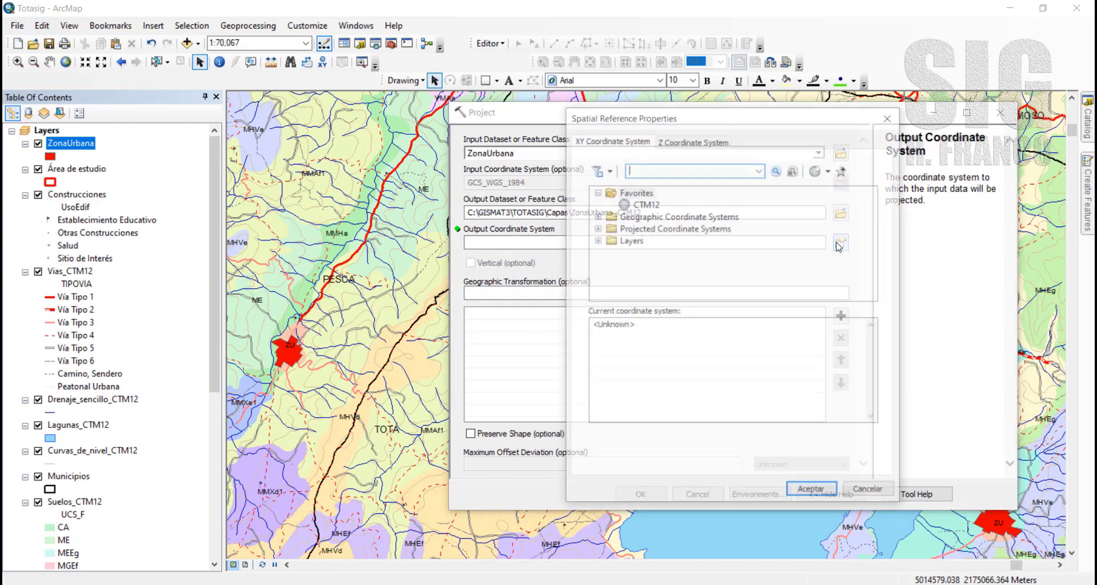
left_click(647, 204)
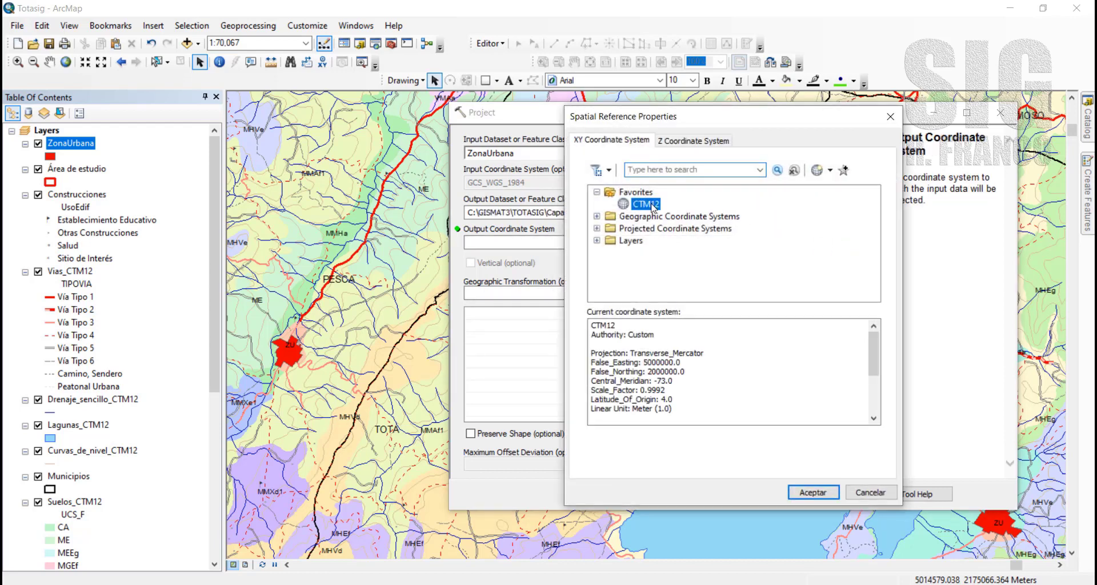
left_click(814, 492)
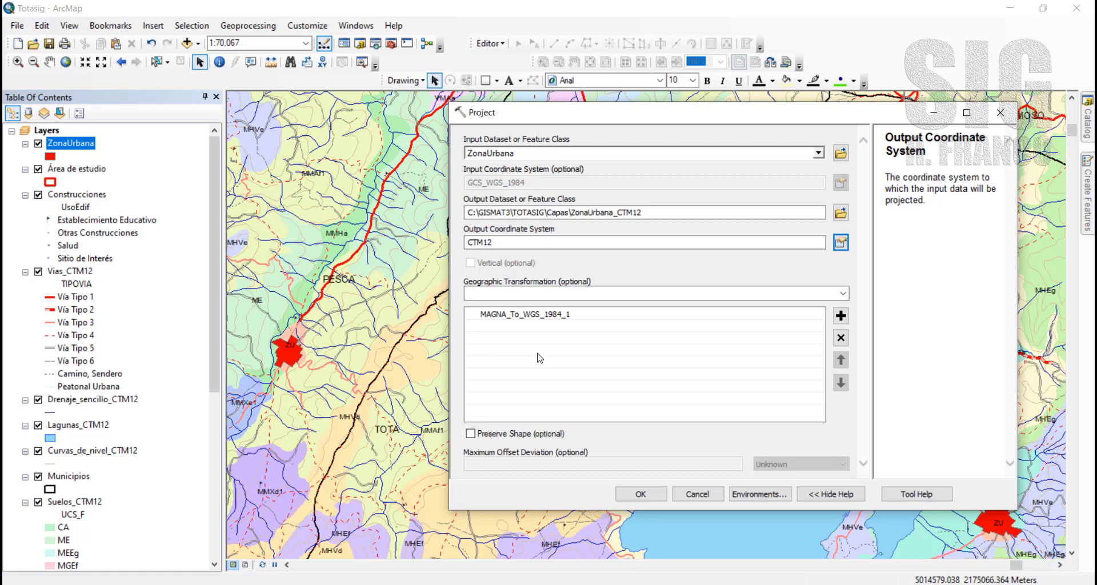
left_click(471, 434)
left_click(699, 466)
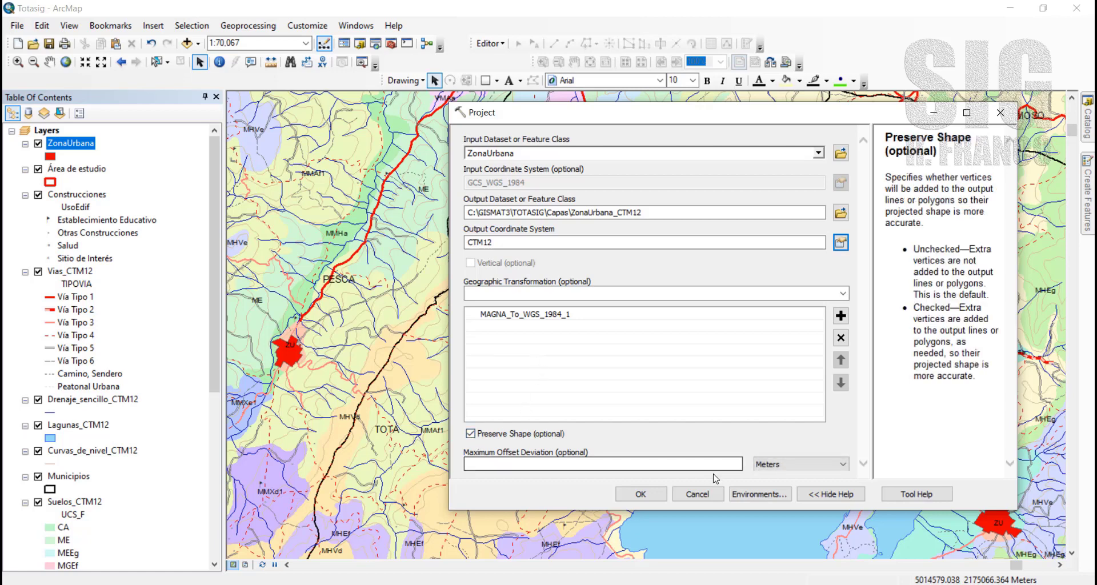
type("12.5")
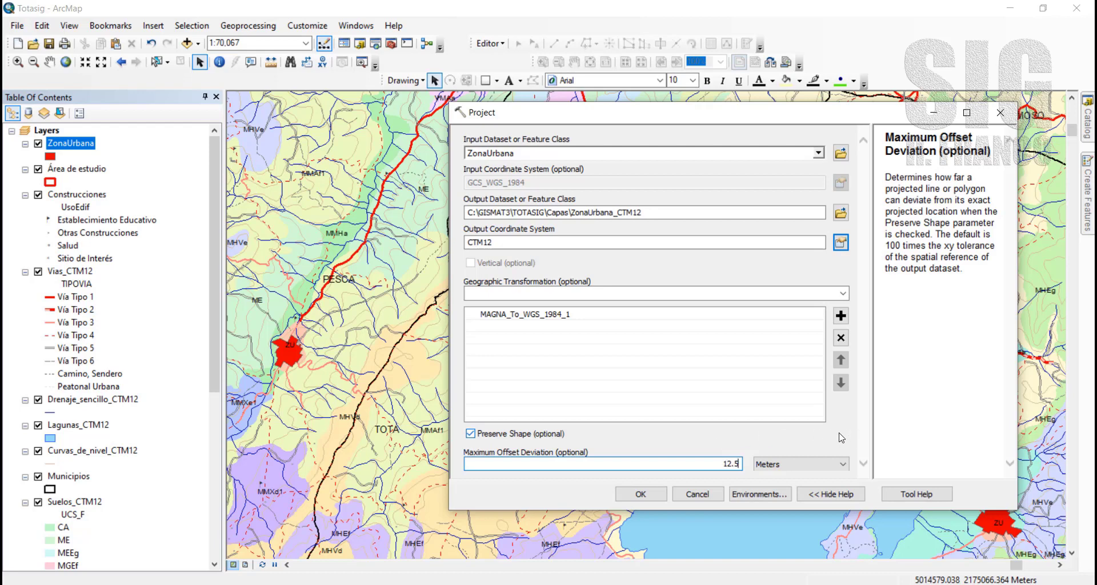
left_click(645, 495)
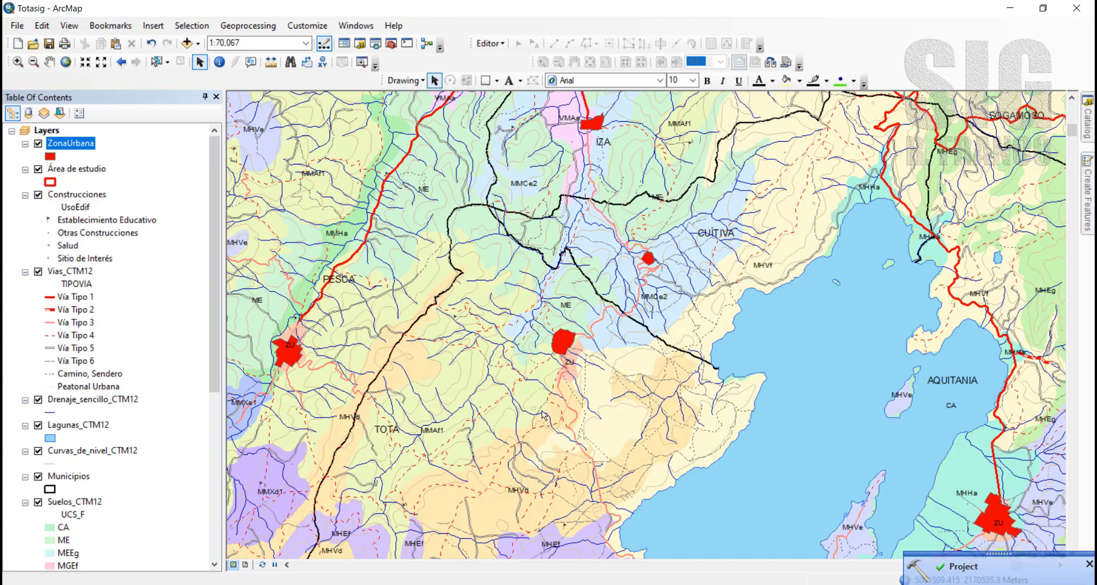
Add ZonaUrbana_CTM12.shp to the map and remove the original ZonaUrbana layer
left_click(188, 44)
left_click(566, 287)
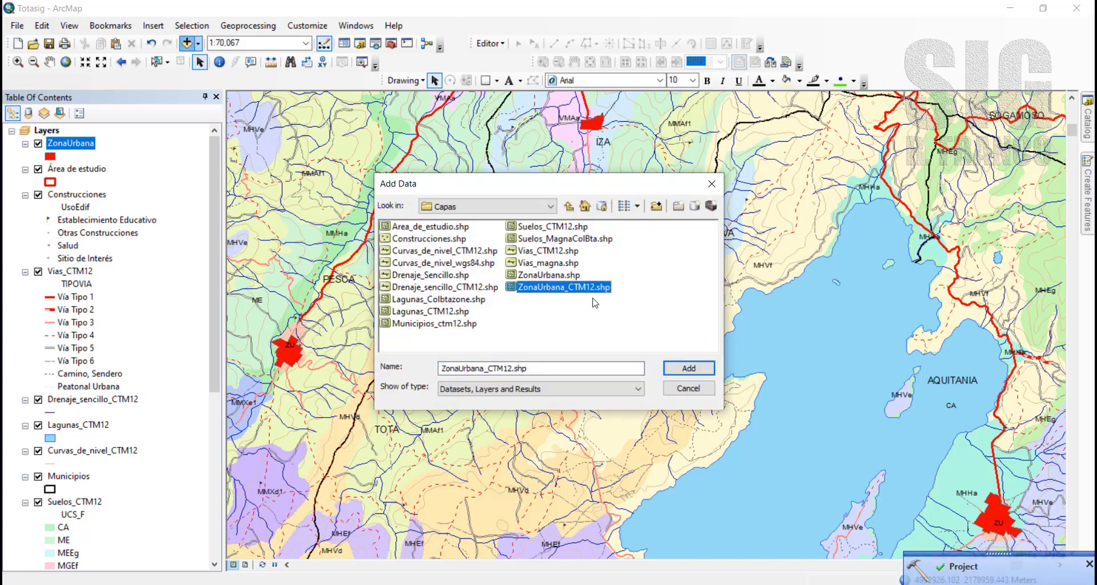
left_click(679, 370)
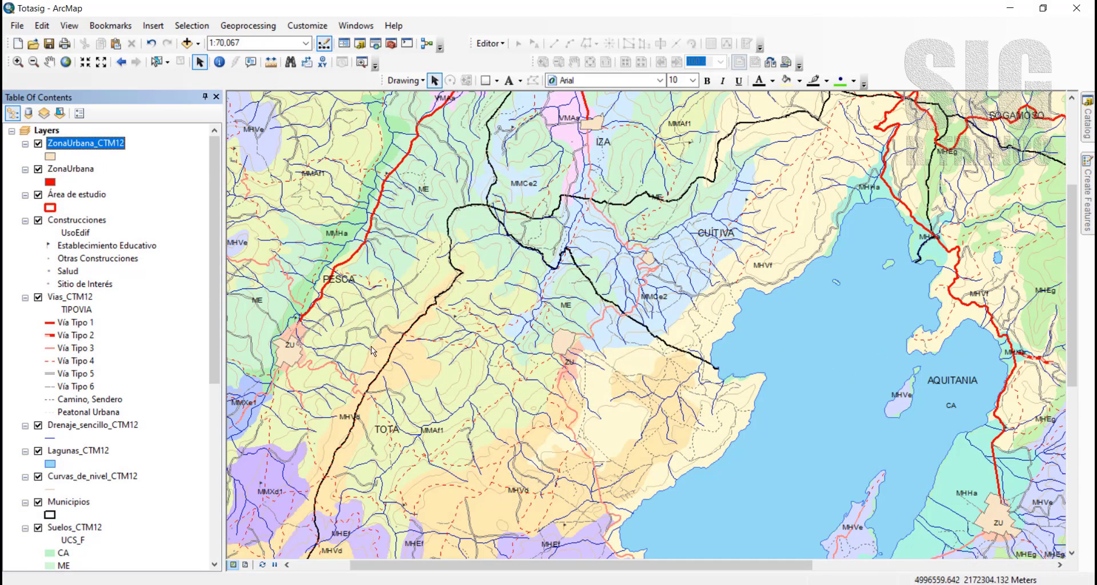
right_click(75, 170)
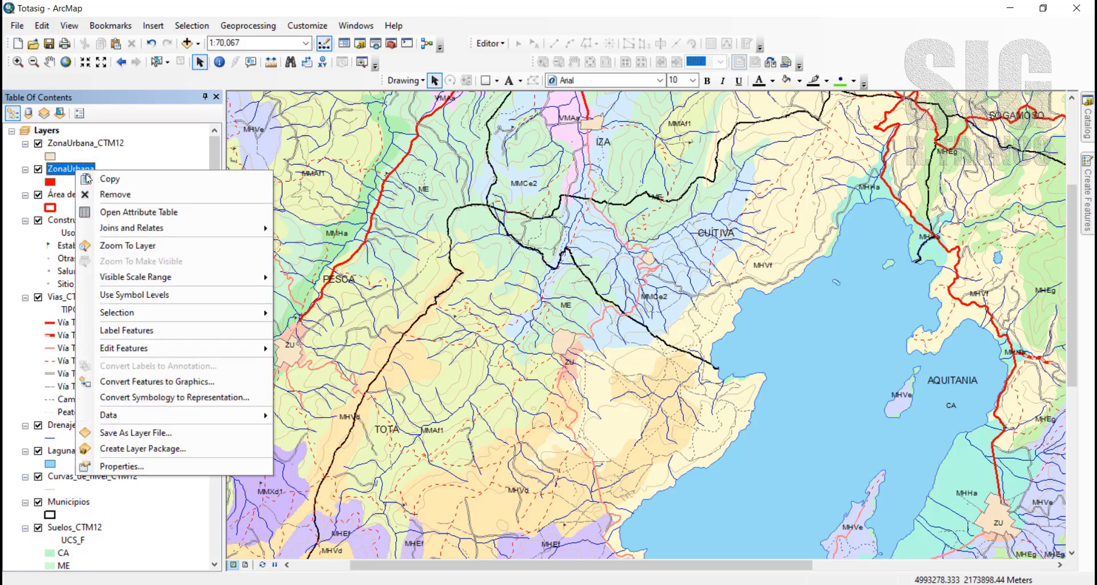
left_click(108, 195)
Review the coordinate system of ZonaUrbana_CTM12 in its source properties
right_click(101, 144)
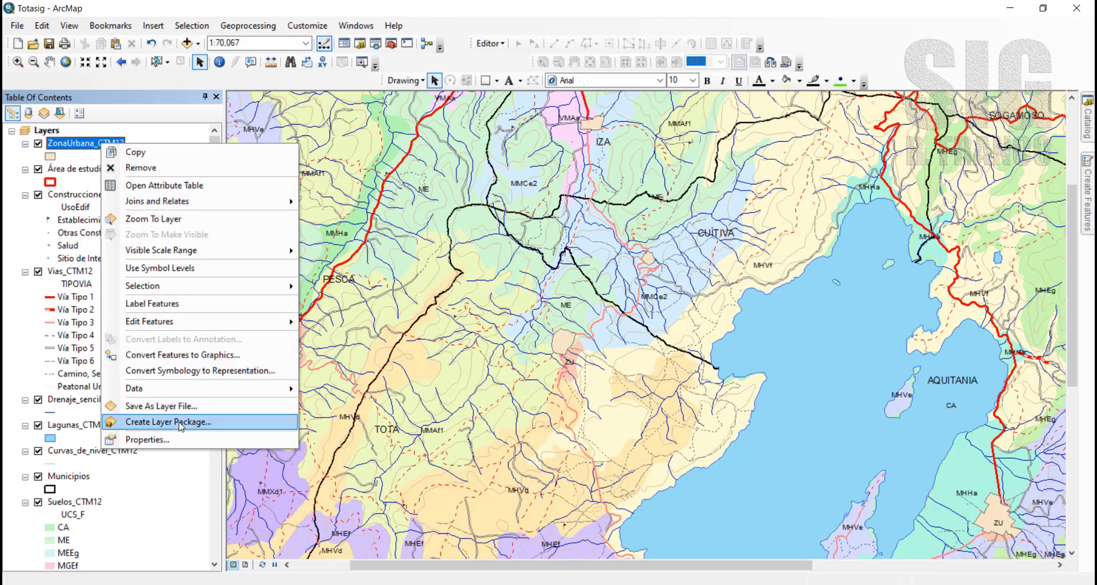
left_click(166, 440)
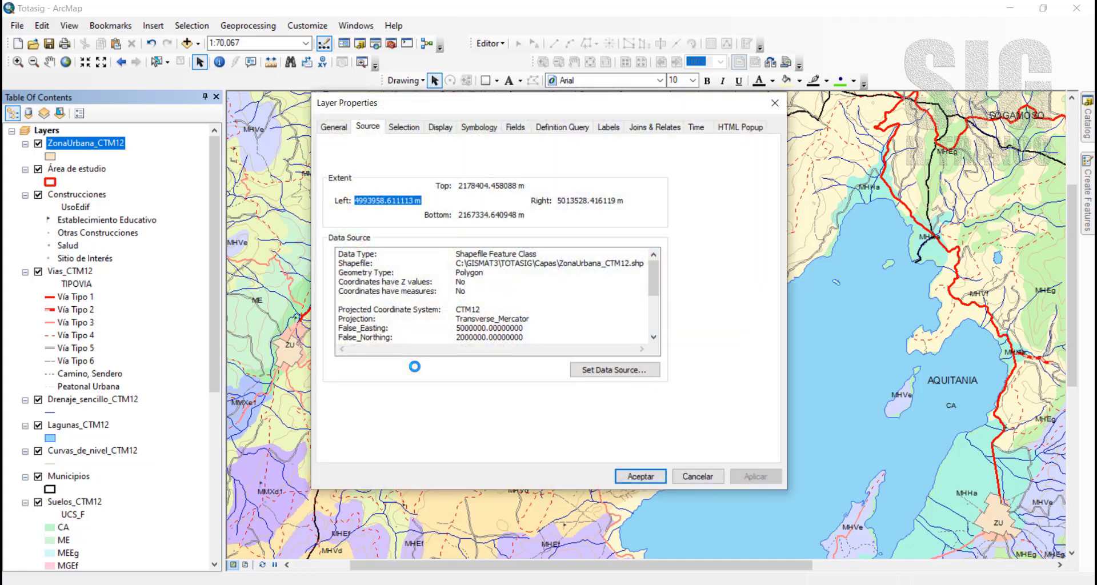
left_click(631, 474)
Change the fill color of the ZonaUrbana_CTM12 symbol to red
left_click(50, 157)
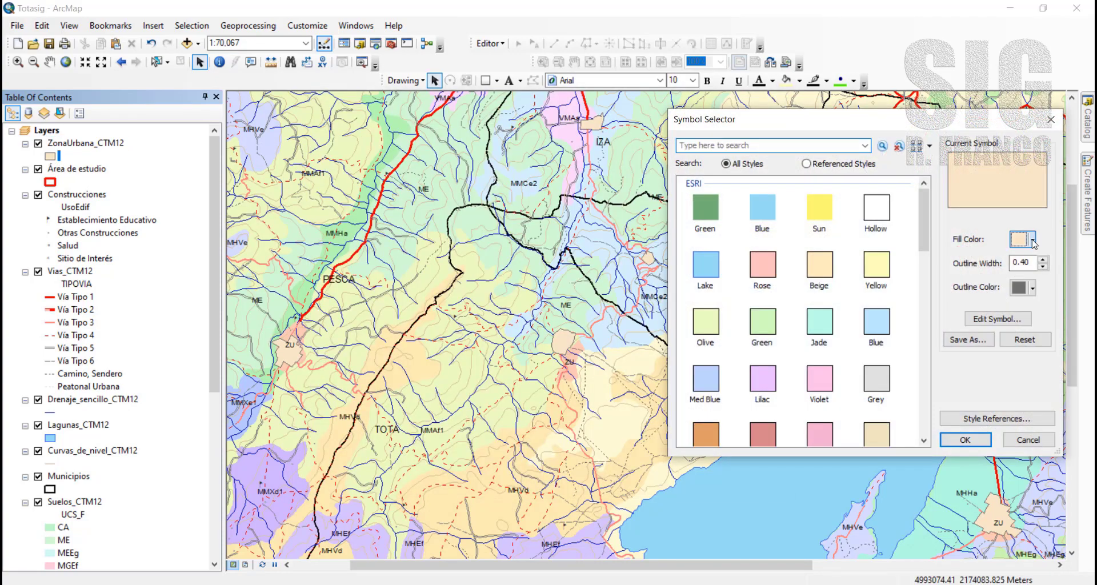
left_click(1023, 239)
left_click(960, 316)
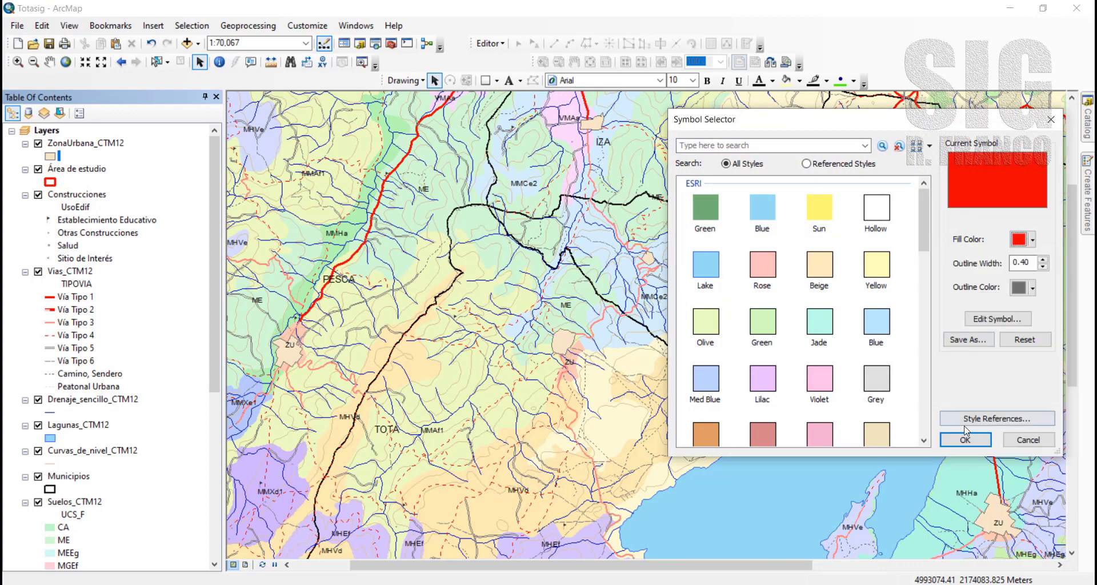
left_click(963, 438)
Move ZonaUrbana_CTM12 between Curvas_de_nivel_CTM12 and Municipios in the layer order, and display the map's full extent
left_click(107, 144)
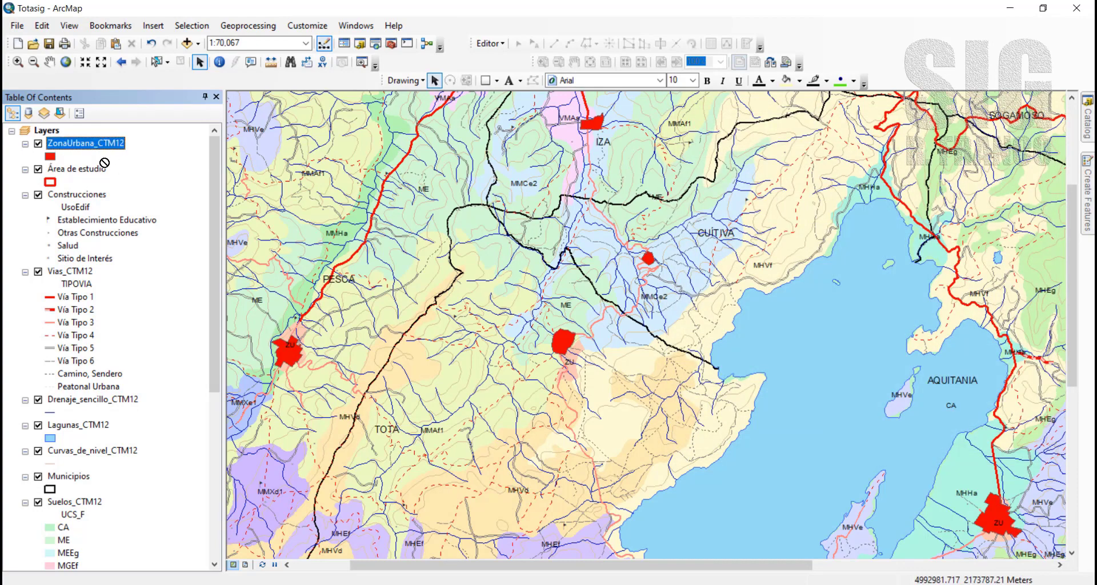
left_click_drag(104, 437, 104, 463)
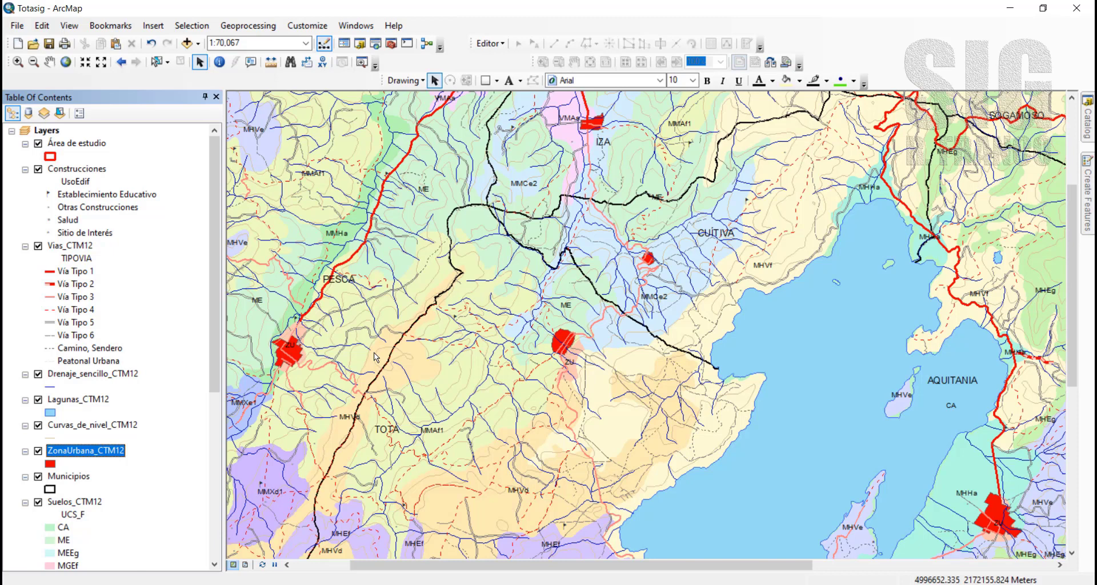
left_click(66, 62)
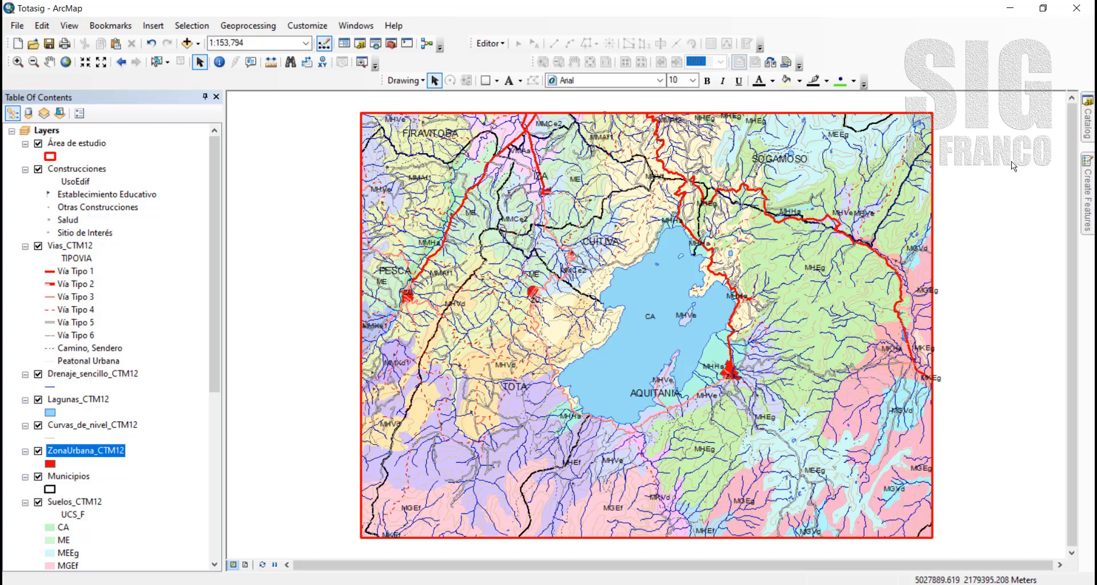
Locate the Batch Project tool among the Projections and Transformations tools, and save the map document
left_click(1088, 135)
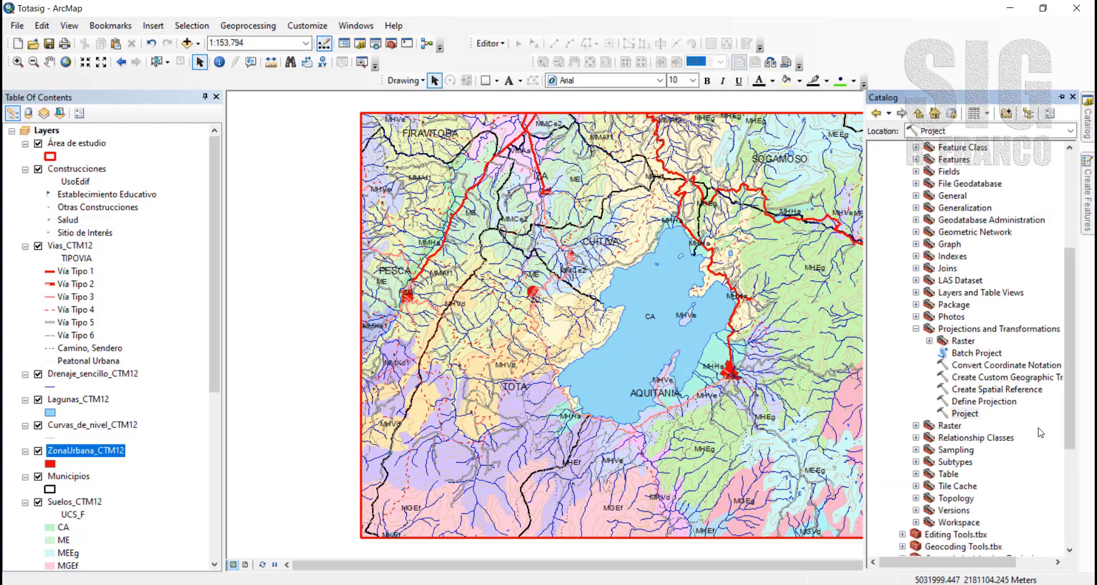
left_click(984, 354)
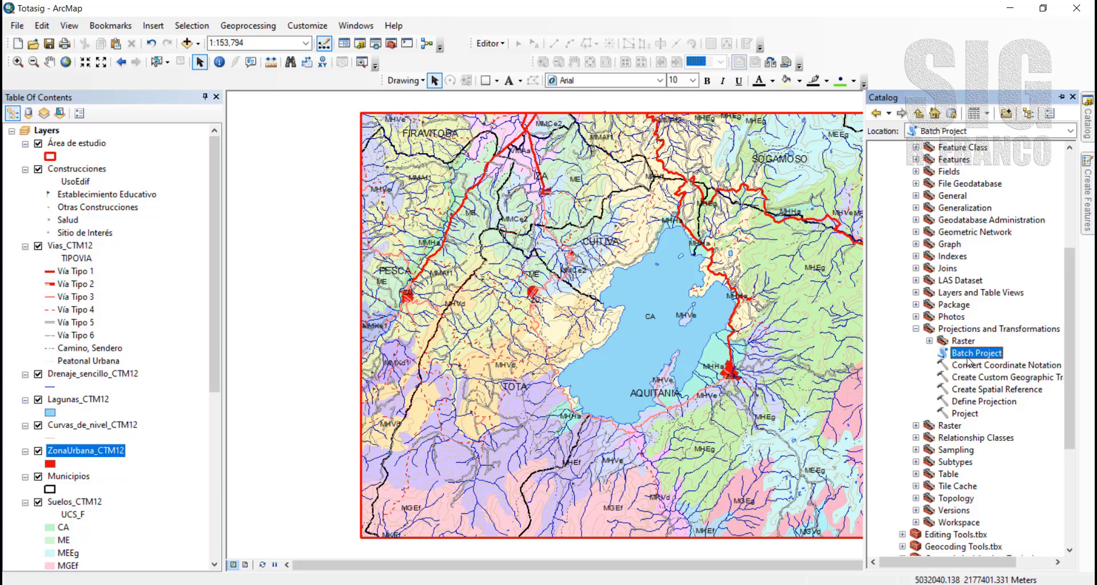
left_click(312, 227)
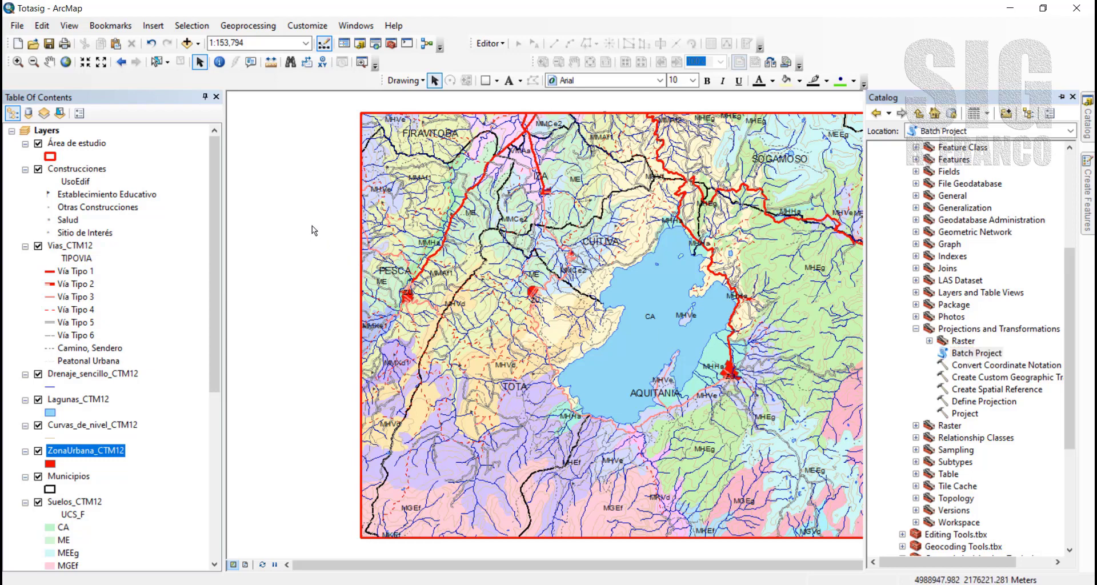
left_click(48, 45)
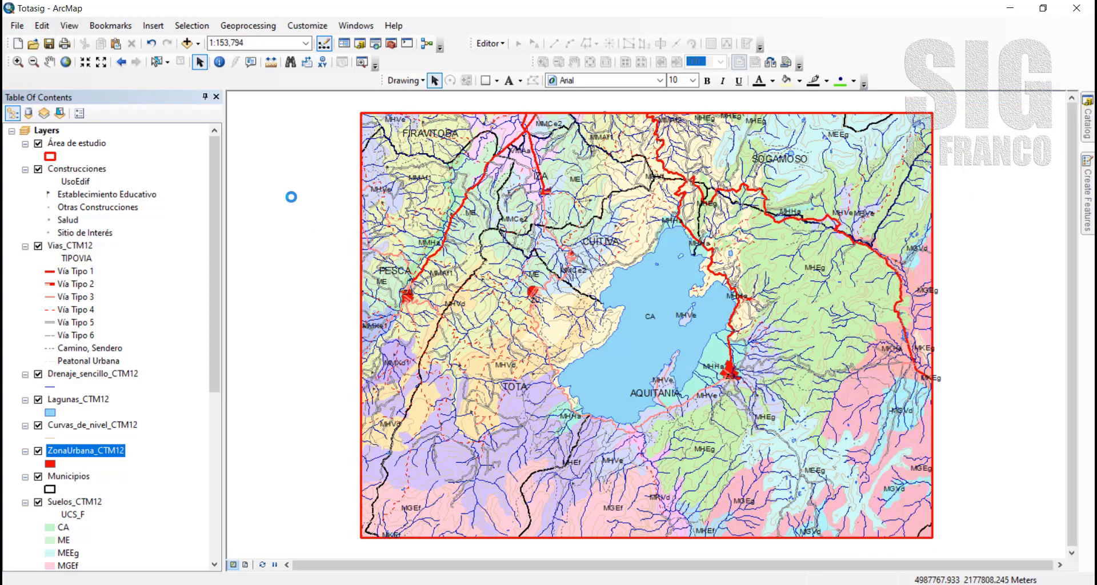